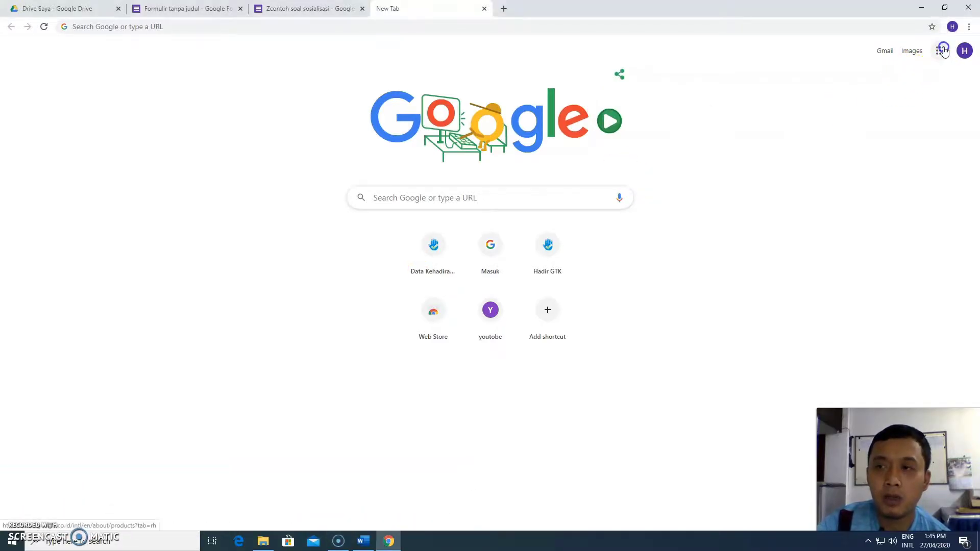
pyautogui.click(940, 50)
pyautogui.moveTo(971, 127); pyautogui.dragTo(972, 234)
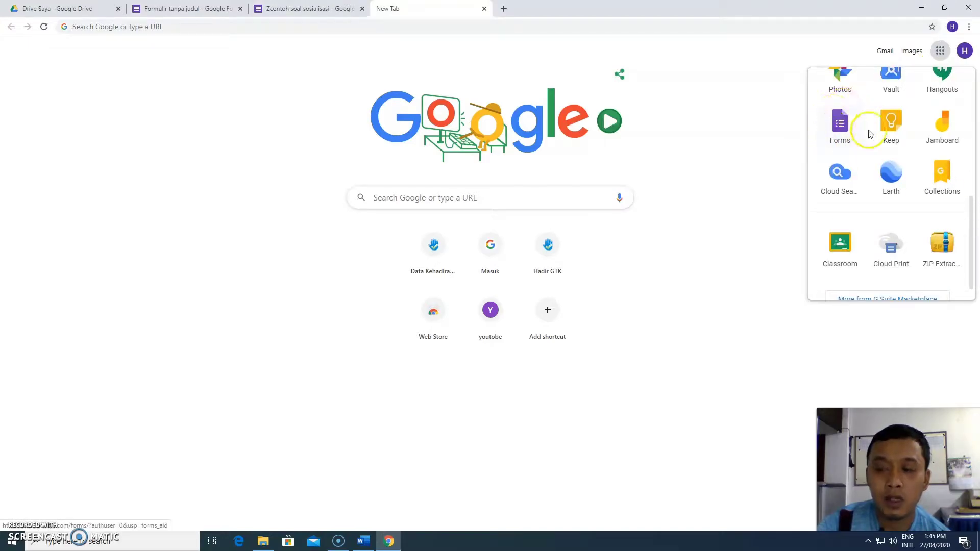
pyautogui.moveTo(972, 238); pyautogui.dragTo(973, 106)
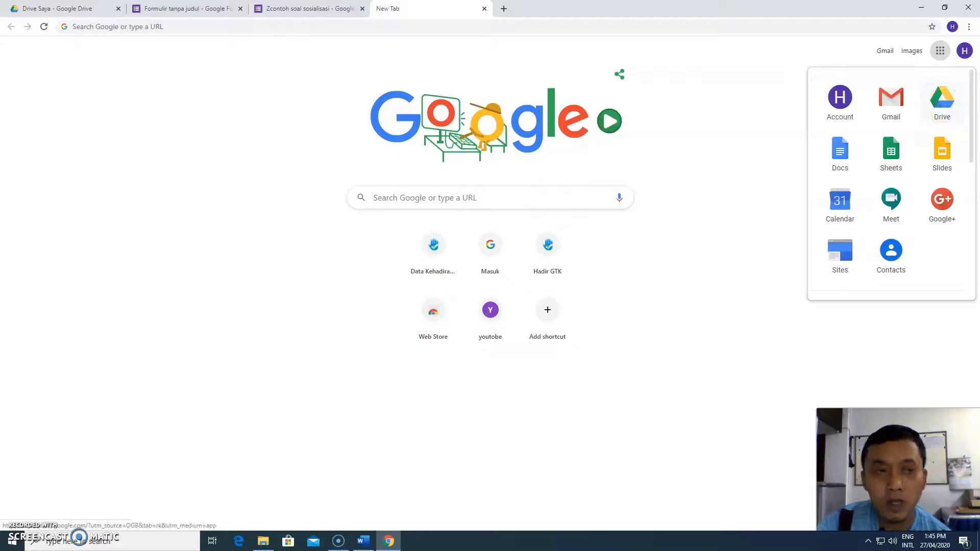
# - Switch to Google Drive and create a new blank Google Formulir in My Drive
pyautogui.click(57, 9)
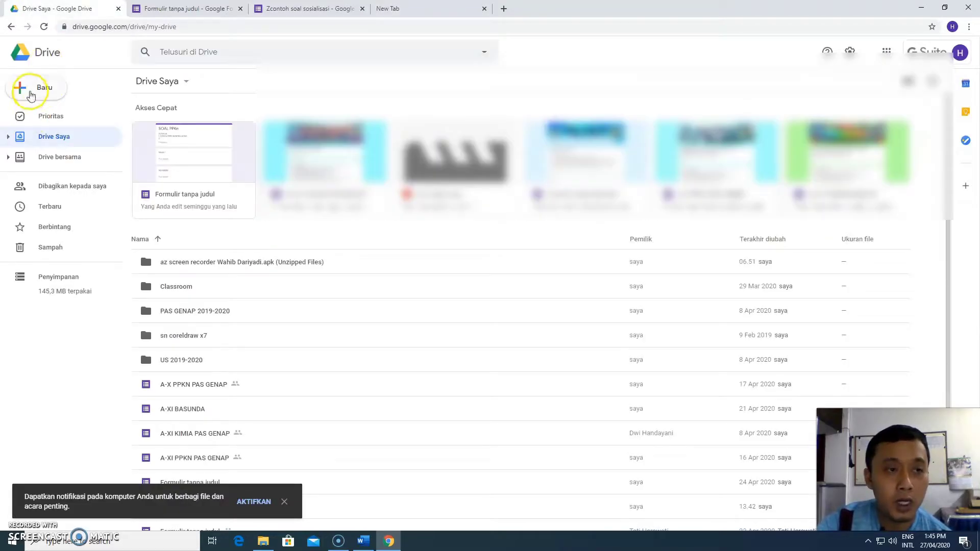
pyautogui.click(27, 89)
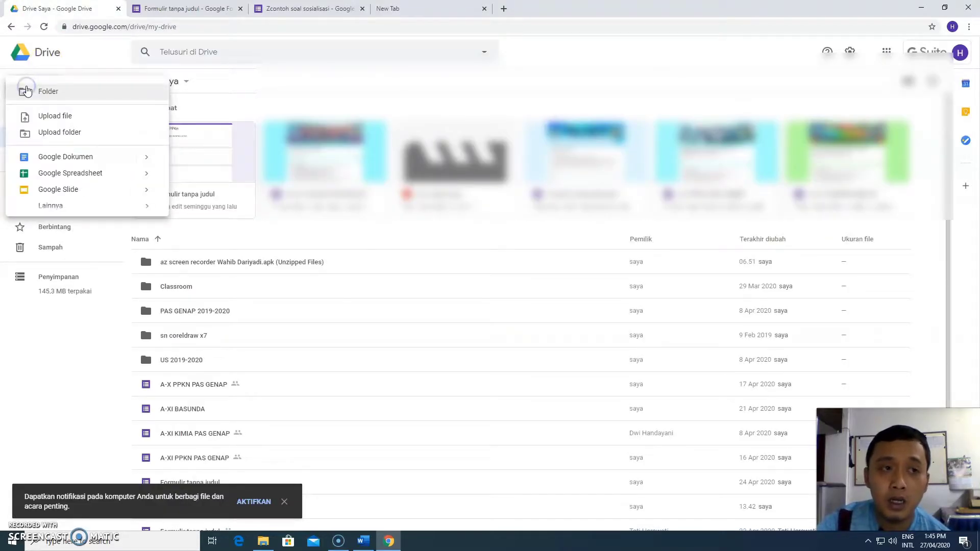
pyautogui.click(63, 205)
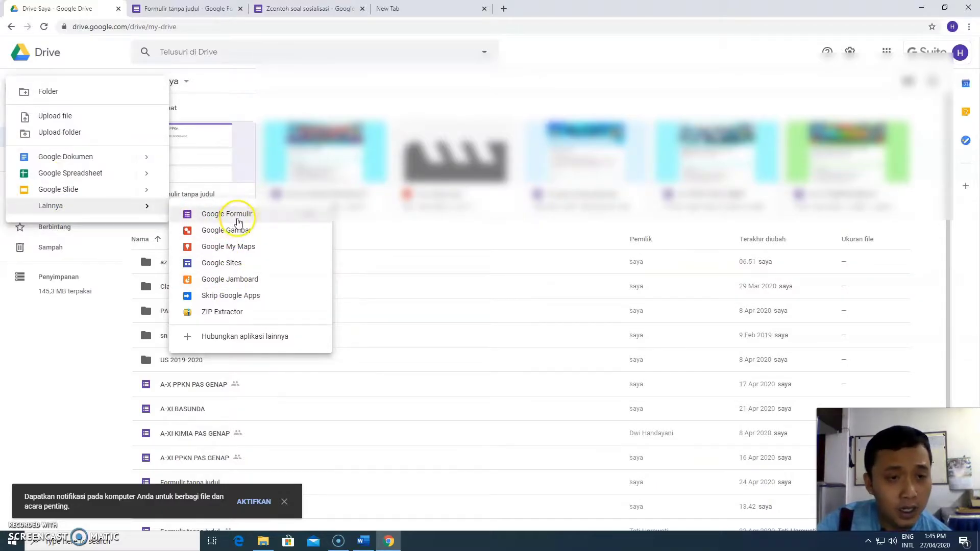
pyautogui.click(240, 218)
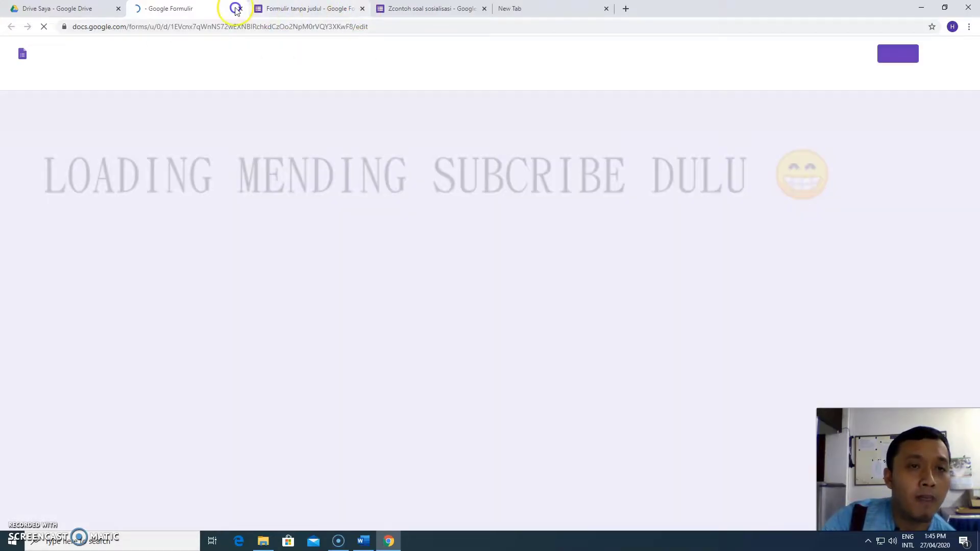
# - Close the older untitled form and look over the sample form "Zcontoh soal sosialisasi"
pyautogui.click(361, 9)
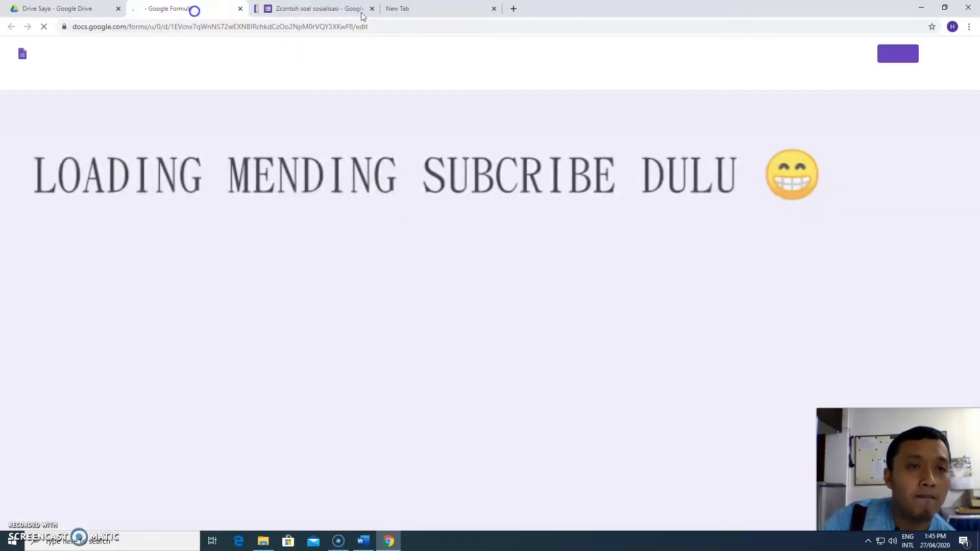
pyautogui.click(284, 7)
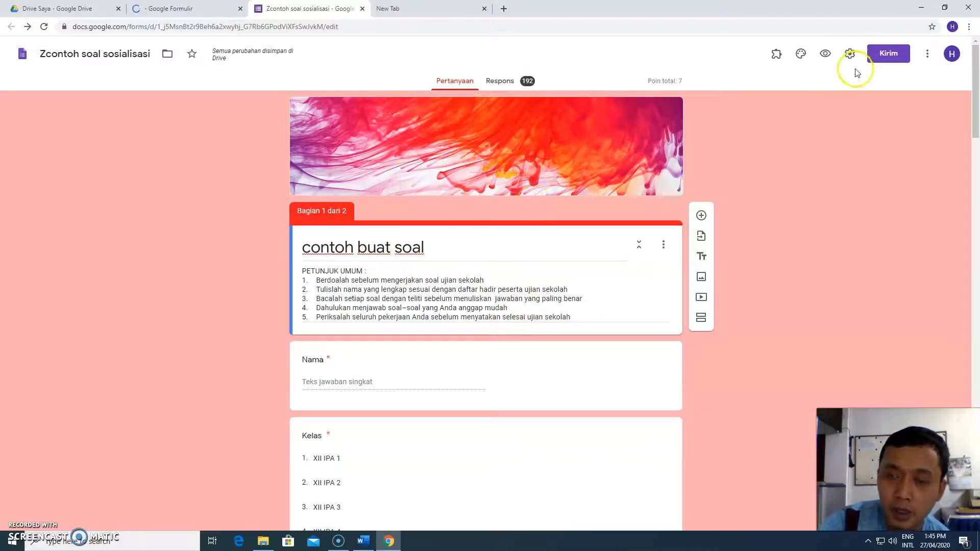
pyautogui.click(194, 10)
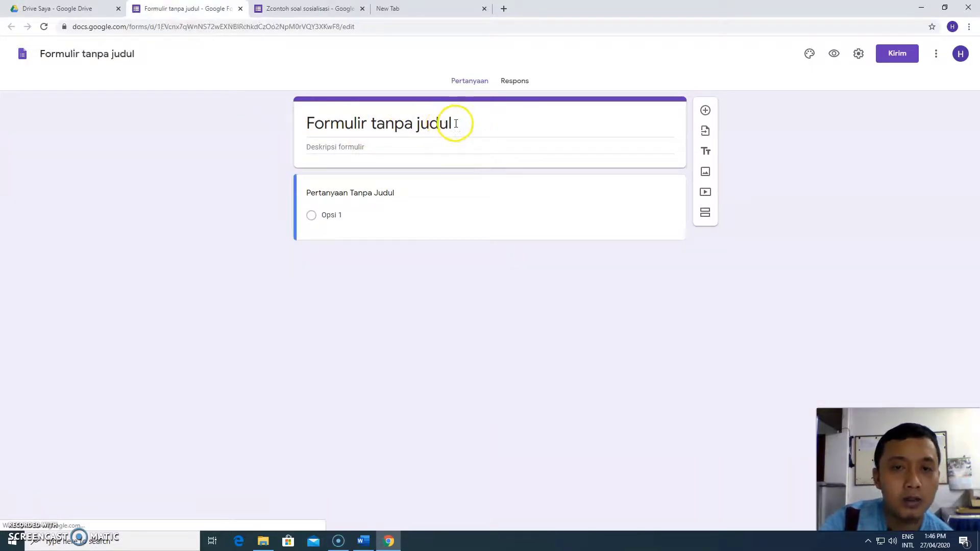
pyautogui.click(456, 123)
pyautogui.press('BackSpace')
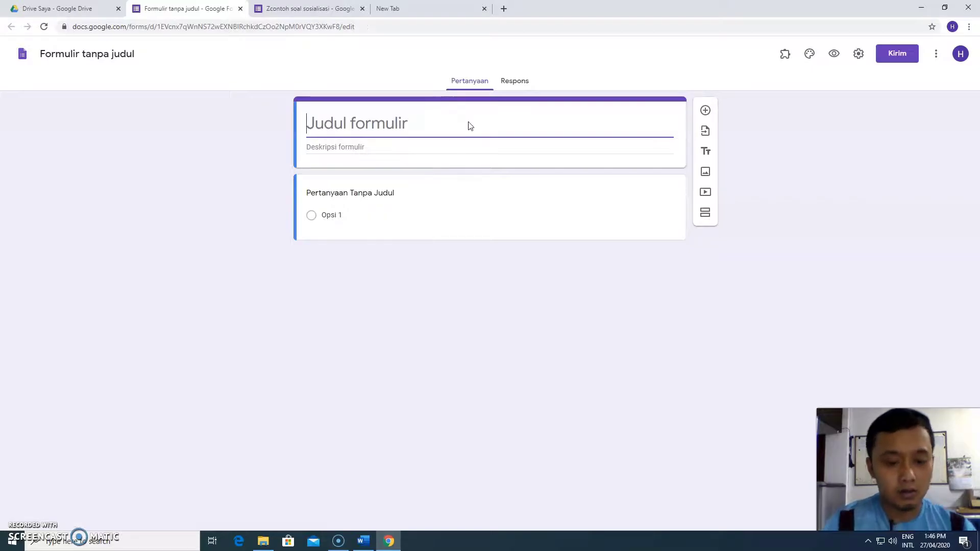
pyautogui.hotkey('ctrl', 'z')
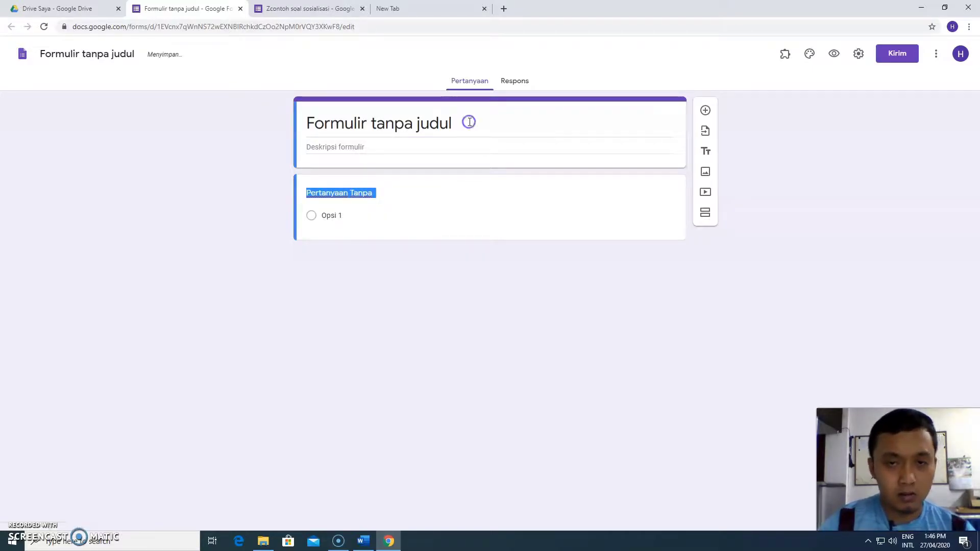
# - Title the new form "Penilaian Harian II" and enter "PPKn" as its description
pyautogui.click(469, 122)
pyautogui.press('BackSpace')
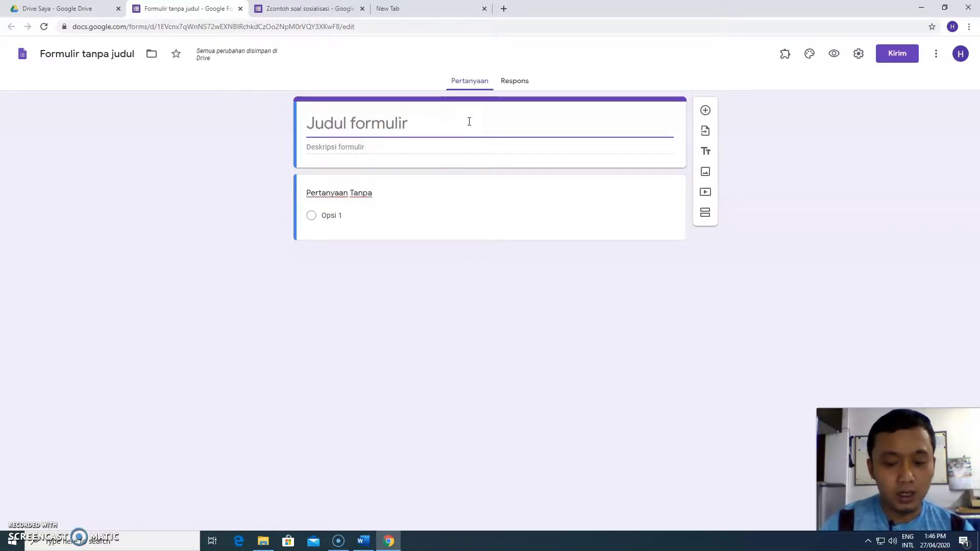
pyautogui.write('Peni')
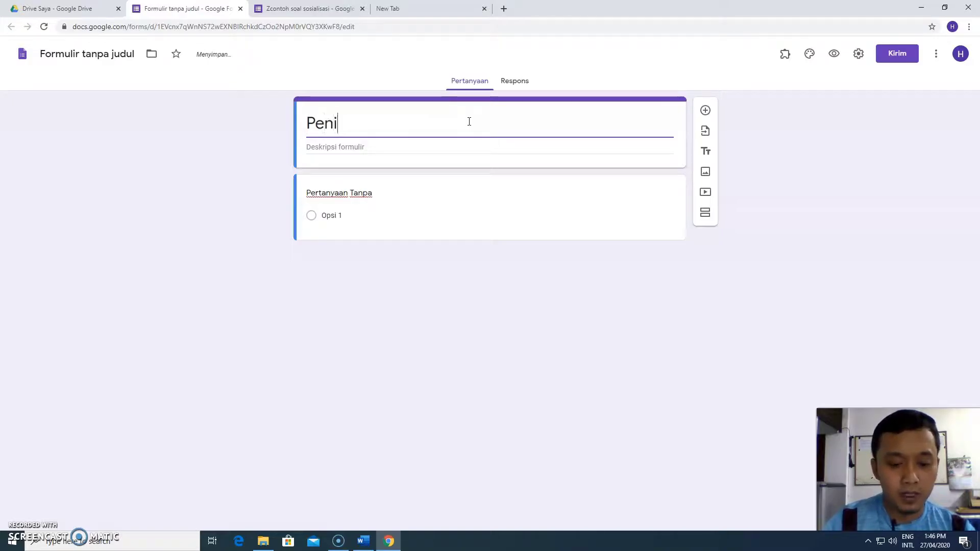
pyautogui.write('laian Harian II')
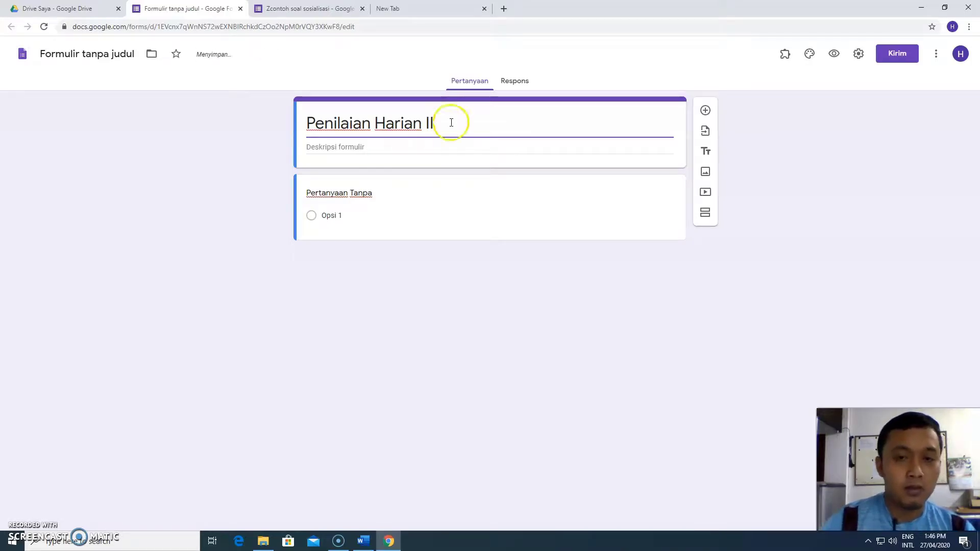
pyautogui.click(410, 149)
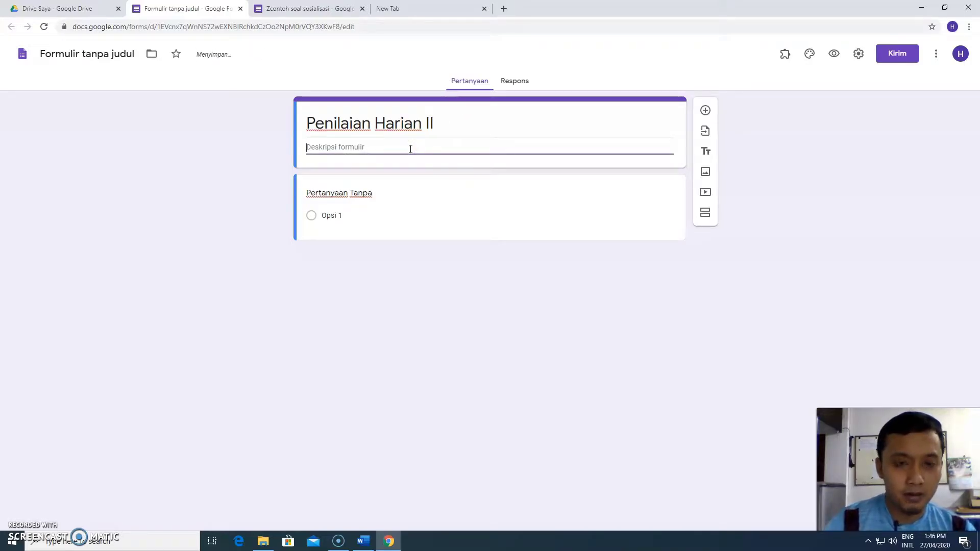
pyautogui.write('PPK')
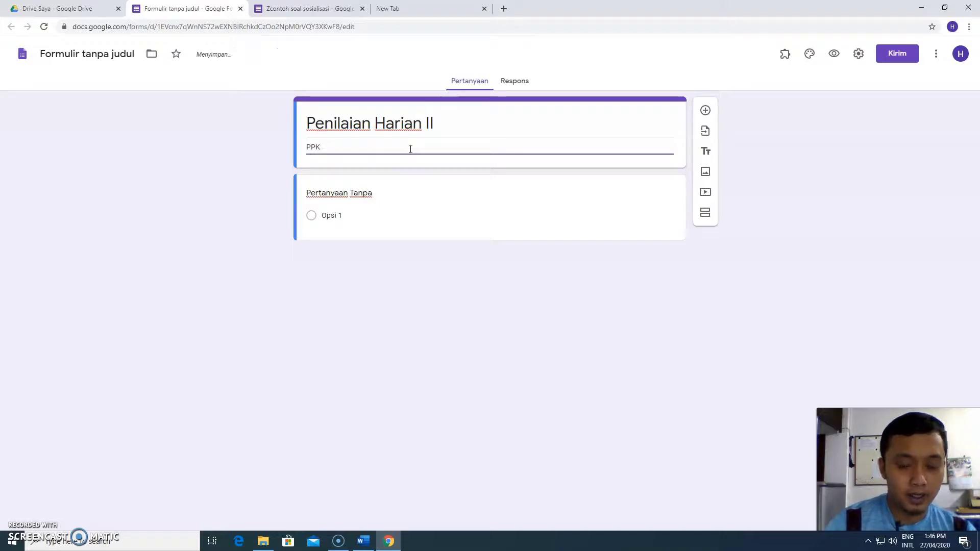
pyautogui.write('n')
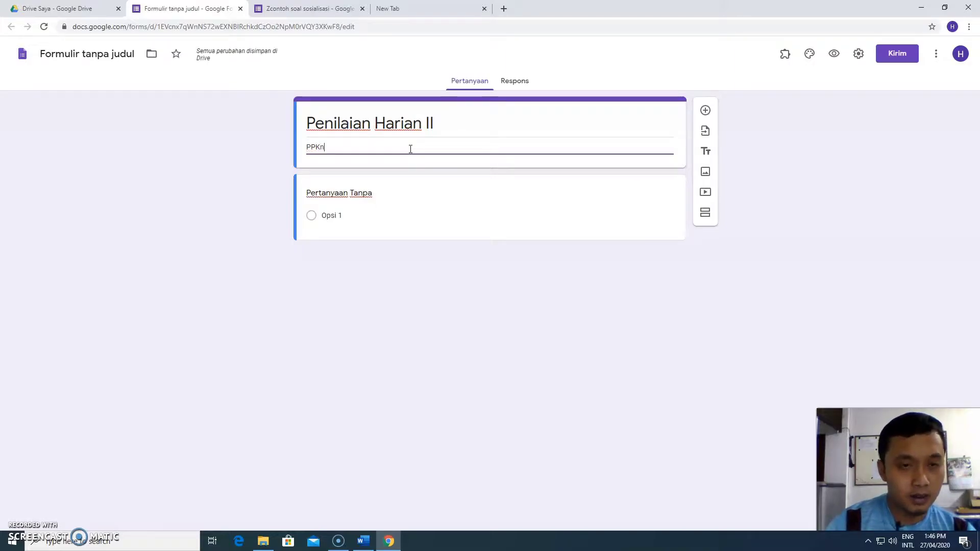
# - Rename the first question "Nama" as a short-answer question and make it required
pyautogui.click(378, 191)
pyautogui.press('BackSpace')
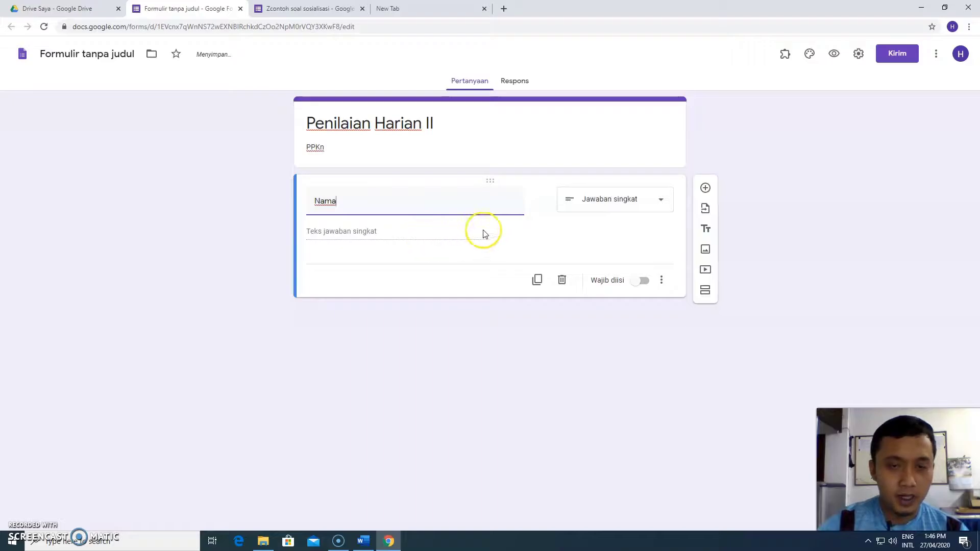
pyautogui.click(633, 283)
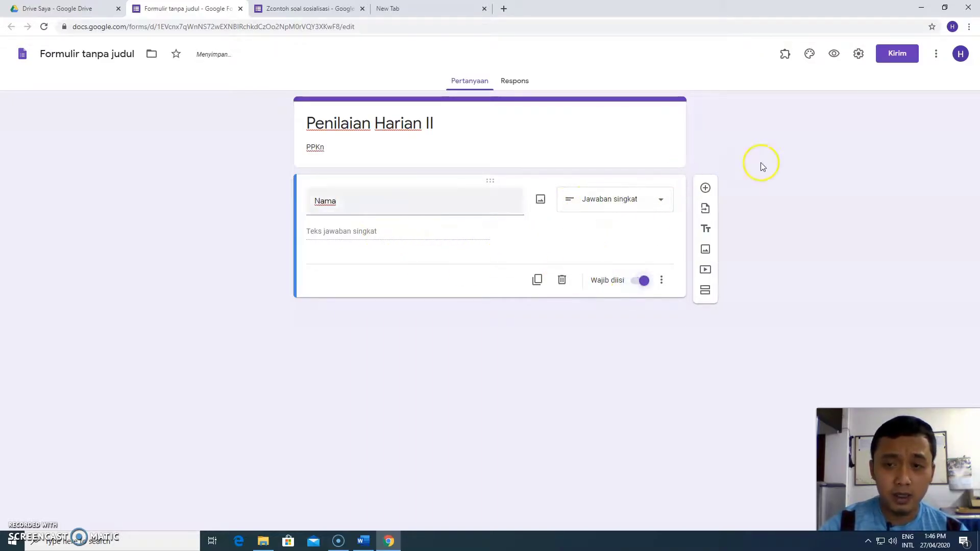
# - Add a question titled "Kelas" below Nama and set its type to Drop-down
pyautogui.click(706, 190)
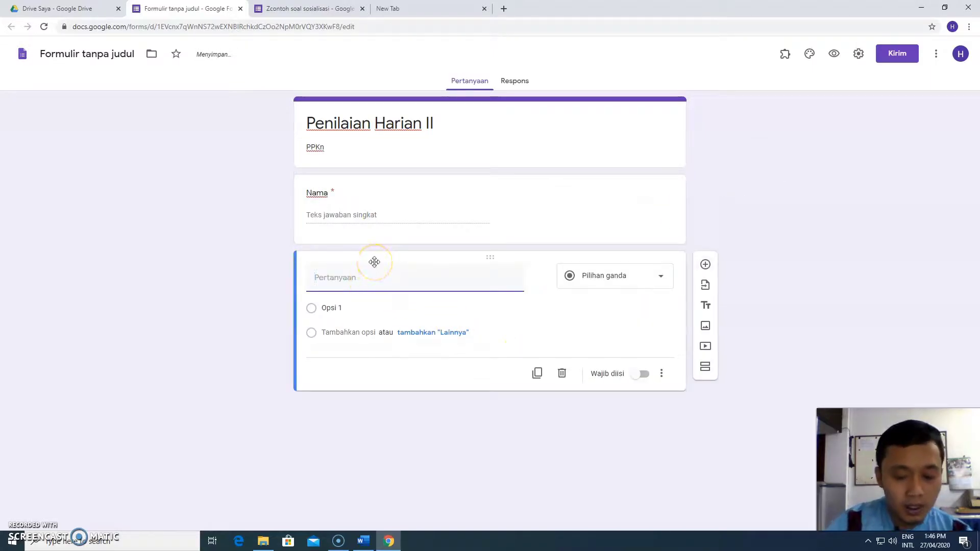
pyautogui.write('Kelas')
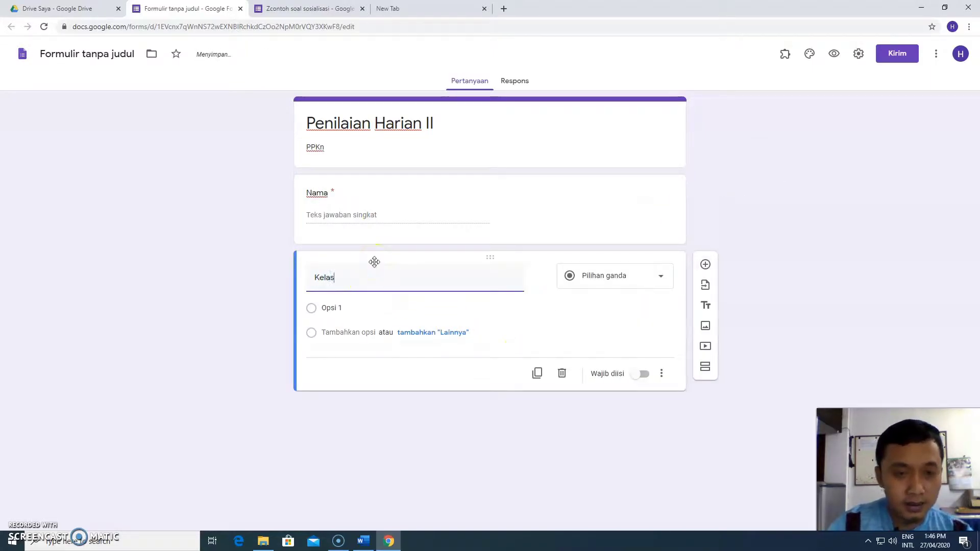
pyautogui.click(662, 278)
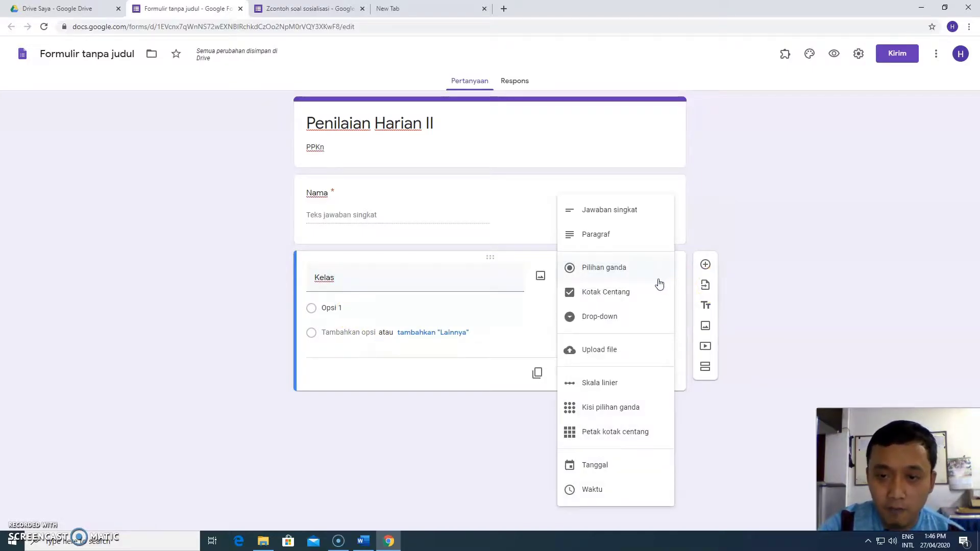
pyautogui.click(604, 317)
# - Fill the Kelas drop-down with the options X IPA 1 through X IPA 5 and make the question required
pyautogui.click(332, 306)
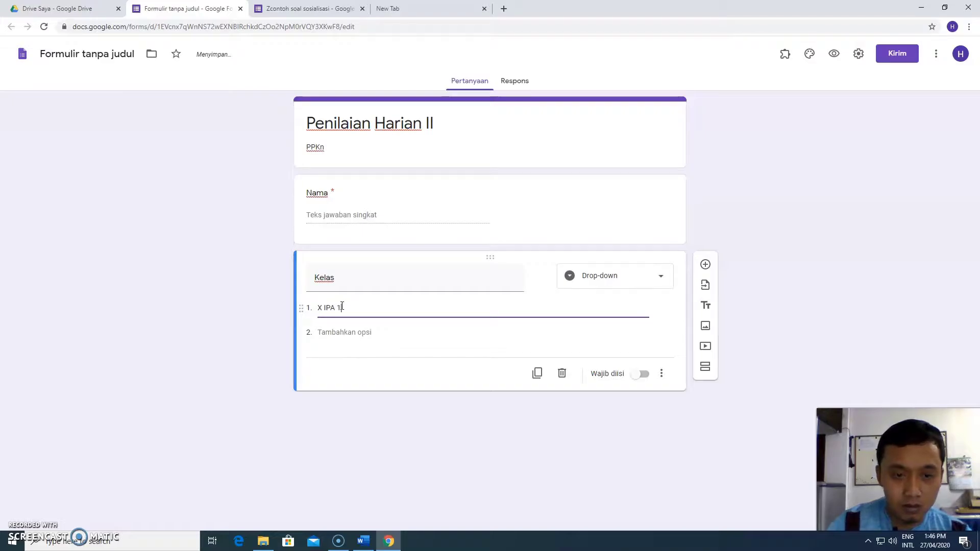
pyautogui.press('Return')
pyautogui.write('X IPA 2')
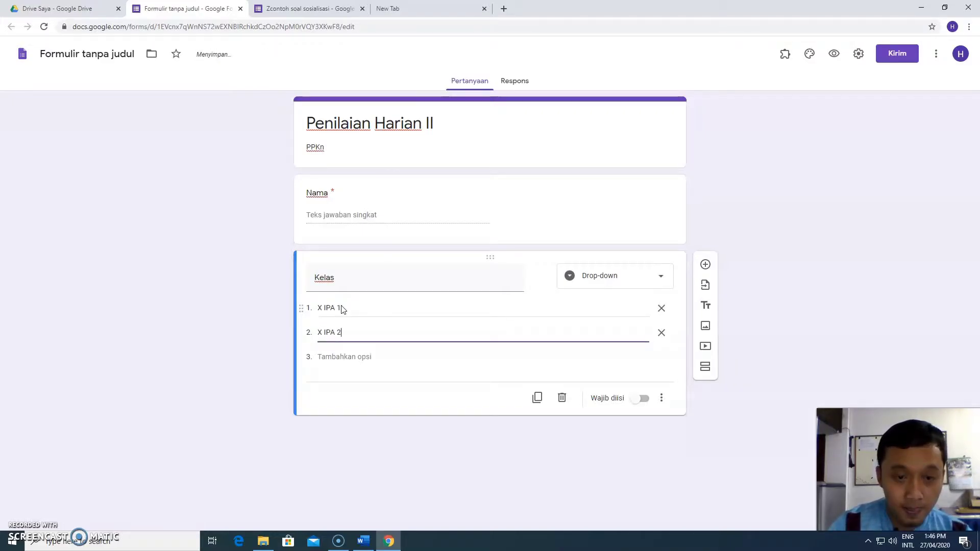
pyautogui.press('Return')
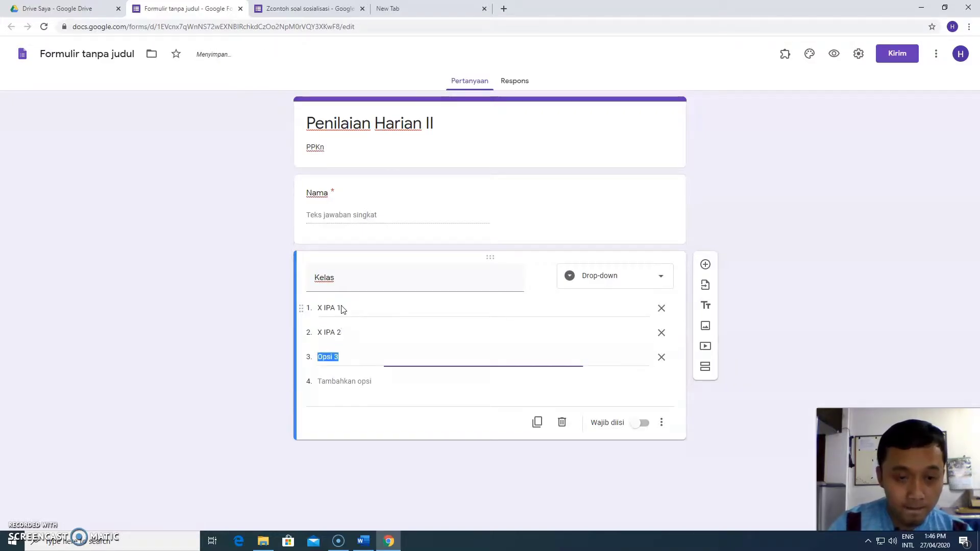
pyautogui.write('X IPA ')
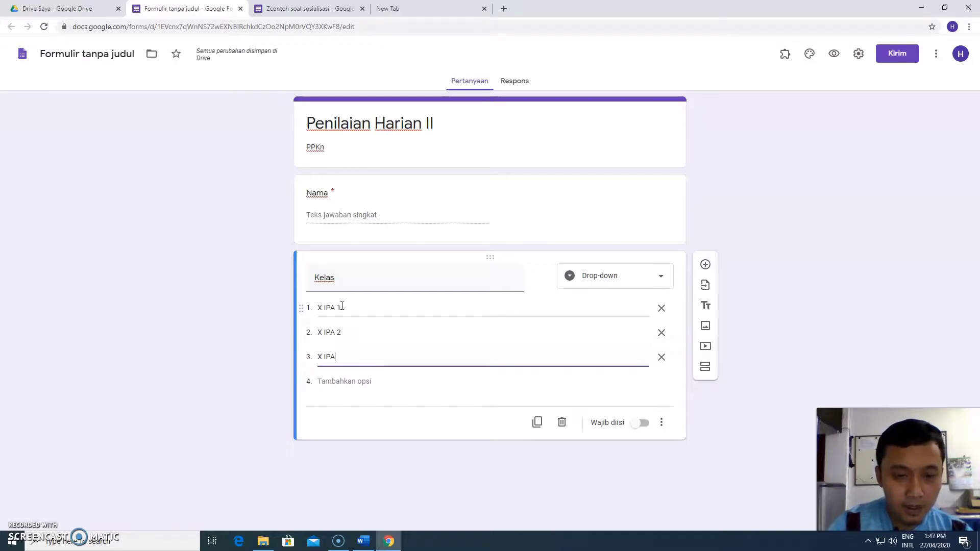
pyautogui.write('3')
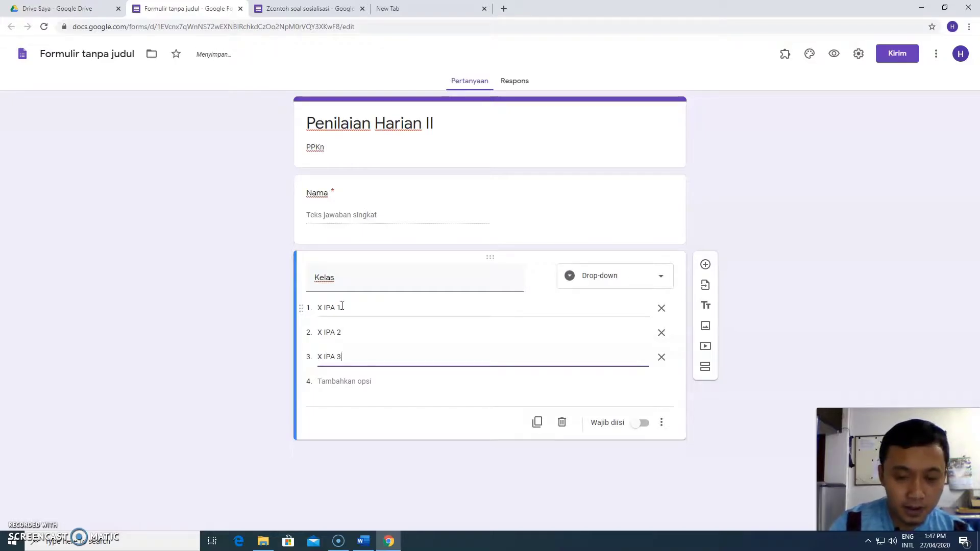
pyautogui.press('Return')
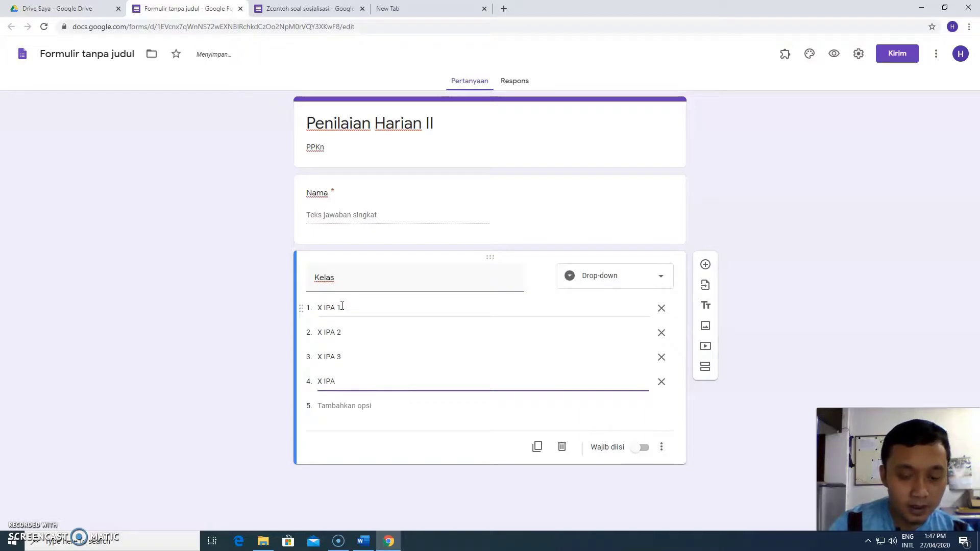
pyautogui.write('X IPA 4')
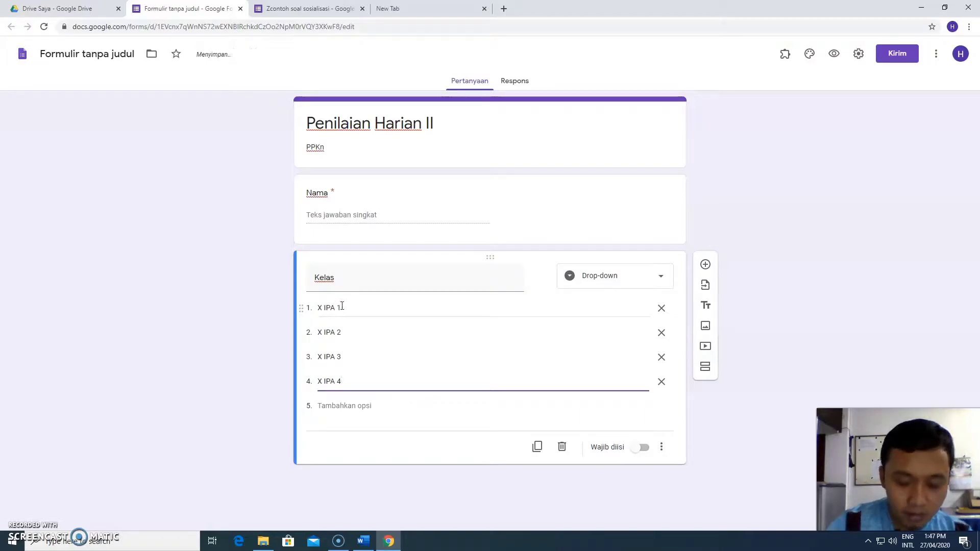
pyautogui.press('Return')
pyautogui.write('X IPA 5')
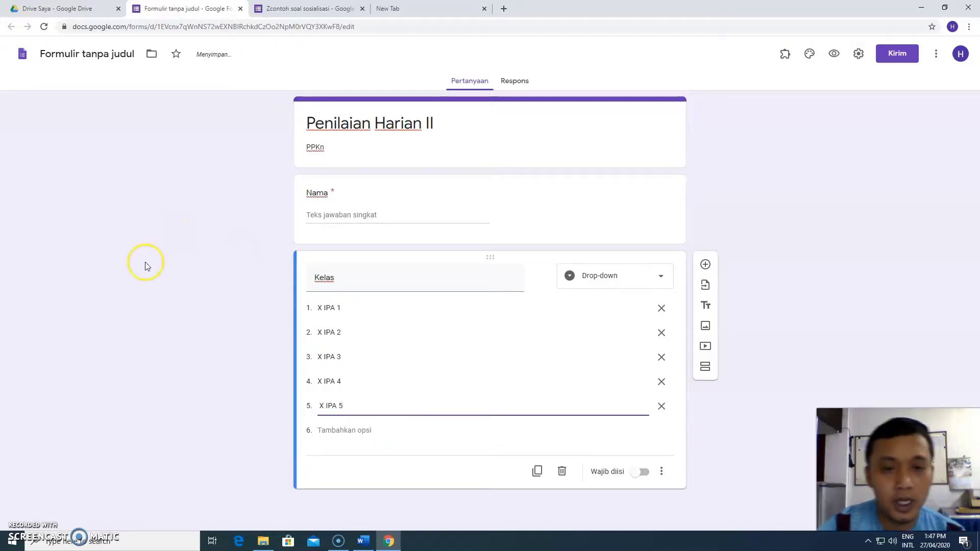
pyautogui.click(644, 472)
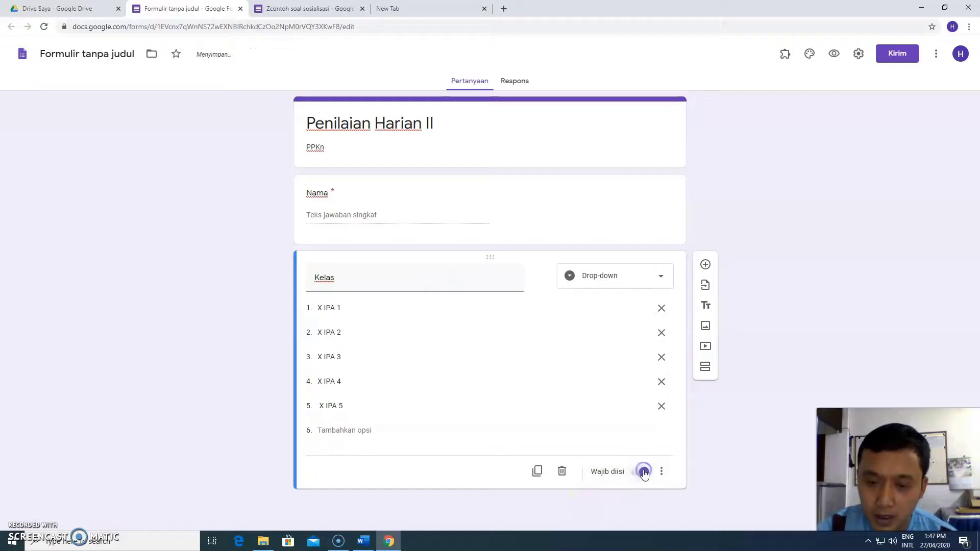
# - Add a short-answer question titled "TOKEN" below the Kelas question
pyautogui.click(705, 265)
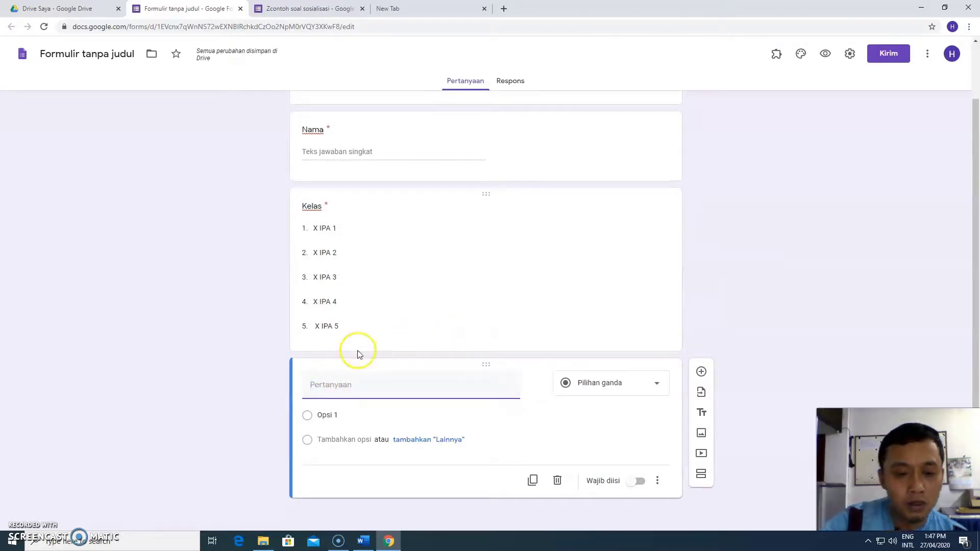
pyautogui.write('TOKE')
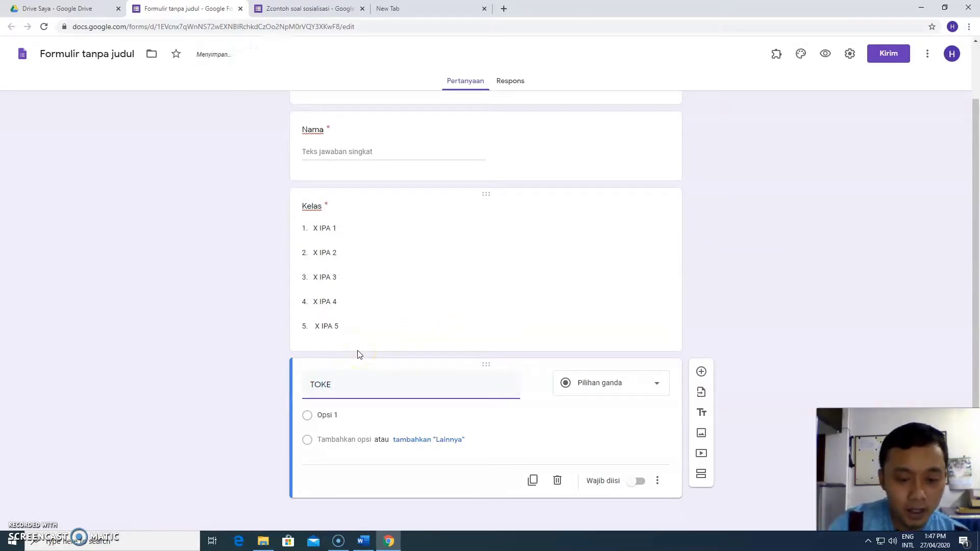
pyautogui.write('N')
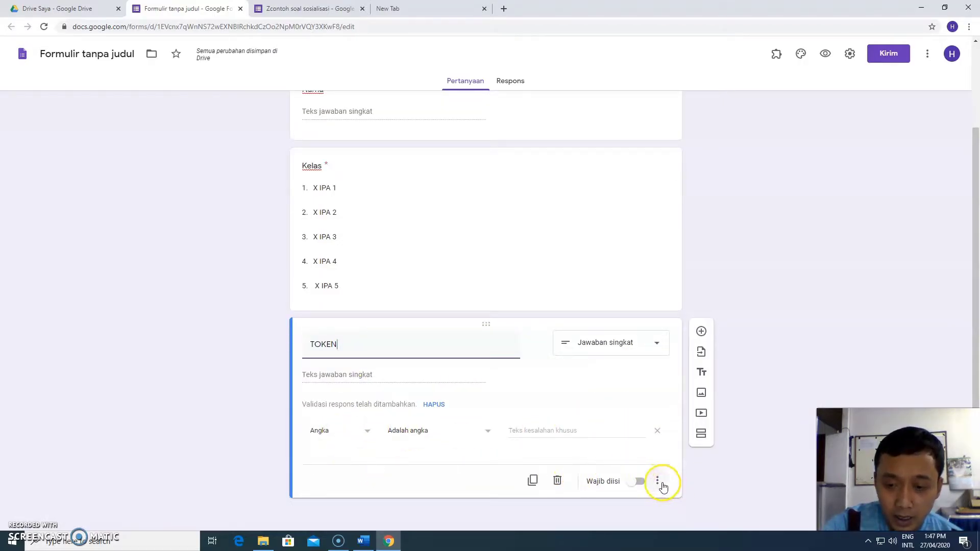
# - Set the TOKEN question's response validation to "Ekspresi reguler" with "Kecocokan" and enter the exam access token as the pattern
pyautogui.click(657, 481)
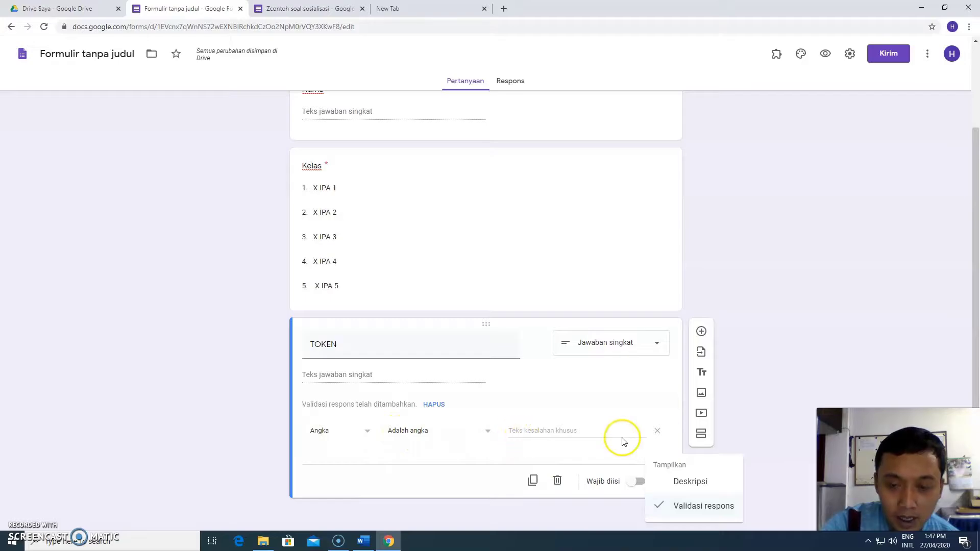
pyautogui.click(367, 432)
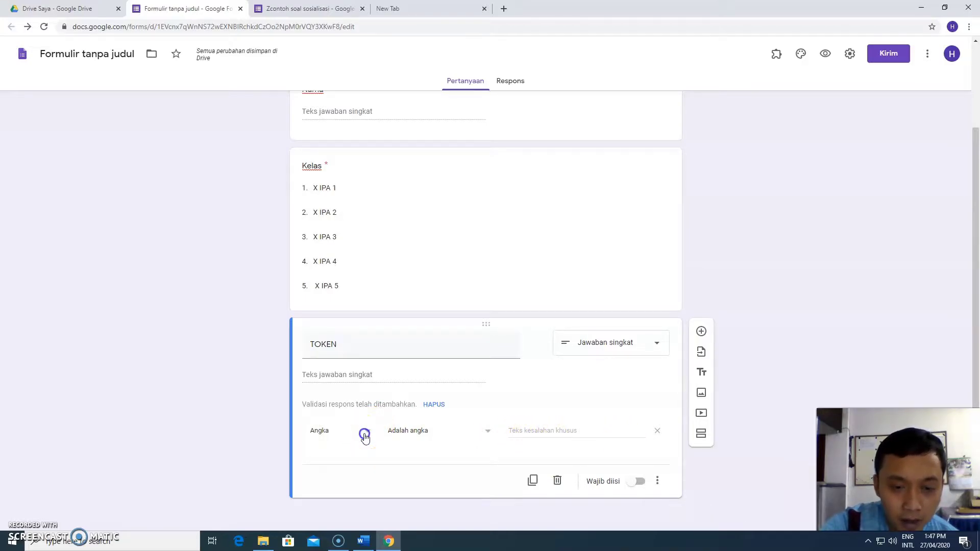
pyautogui.click(366, 434)
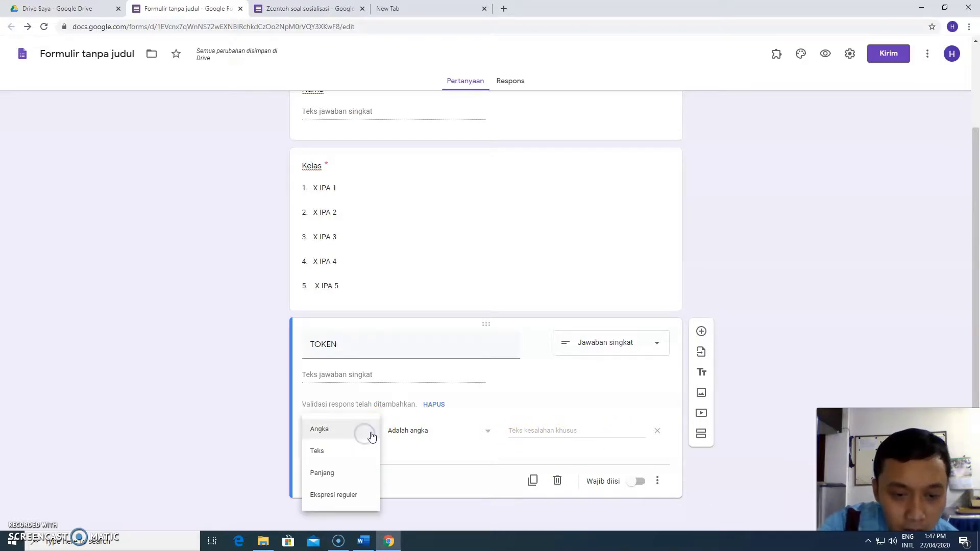
pyautogui.click(352, 495)
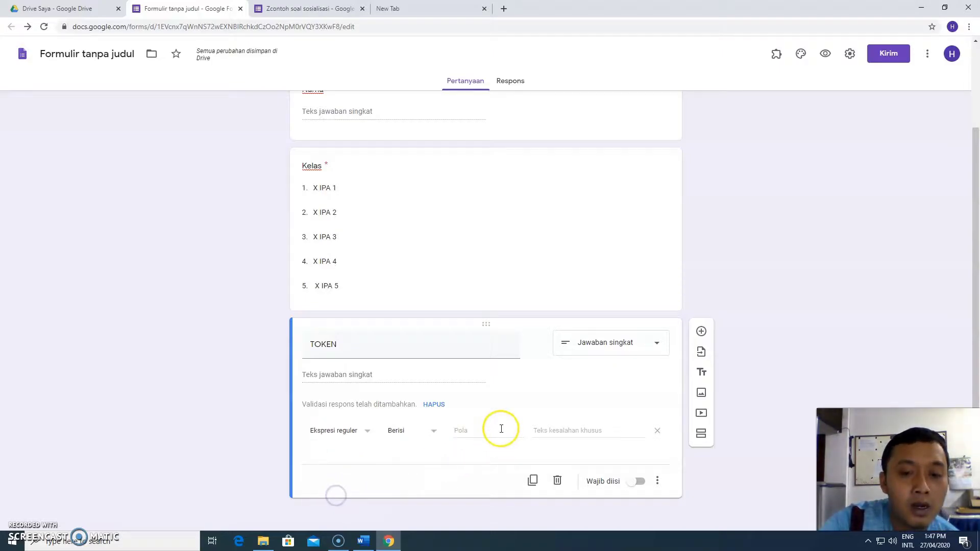
pyautogui.click(431, 432)
pyautogui.click(431, 433)
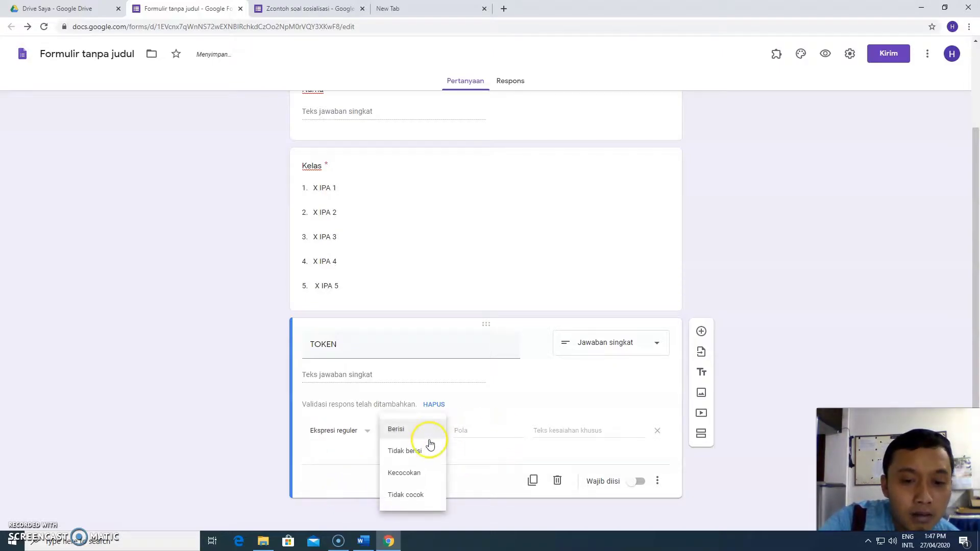
pyautogui.click(422, 472)
pyautogui.click(490, 431)
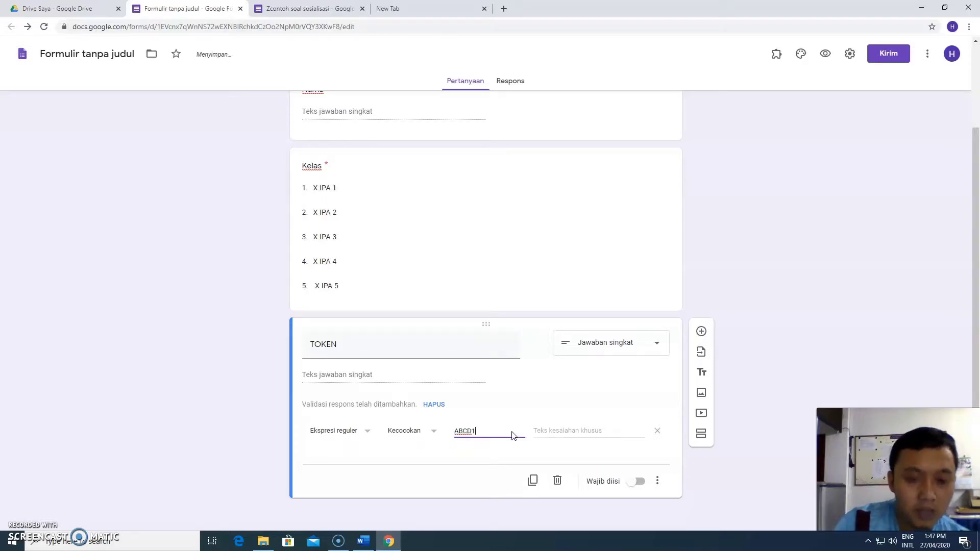
# - Set the TOKEN validation's custom error text to "TOKEN TIDAK VALID" and make the question required
pyautogui.click(538, 434)
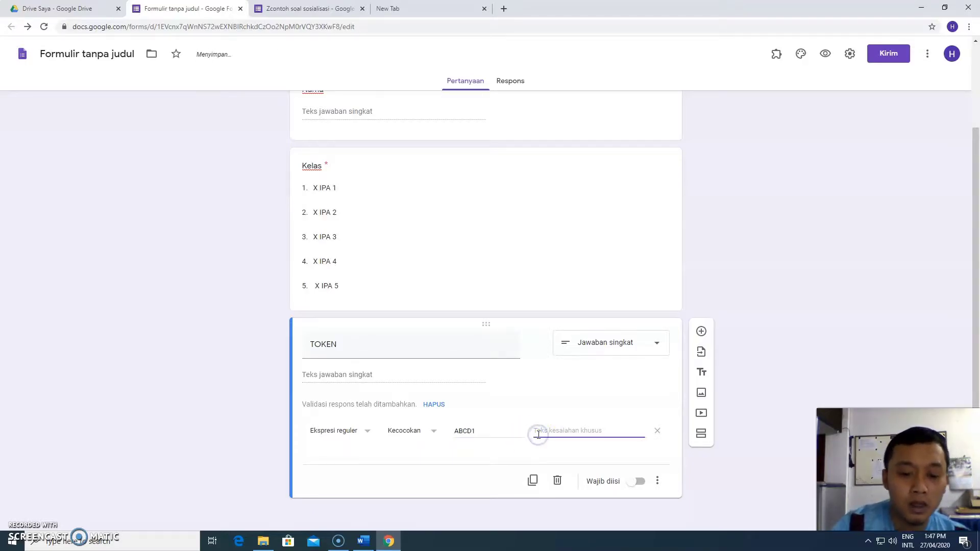
pyautogui.write('ToKEN TID')
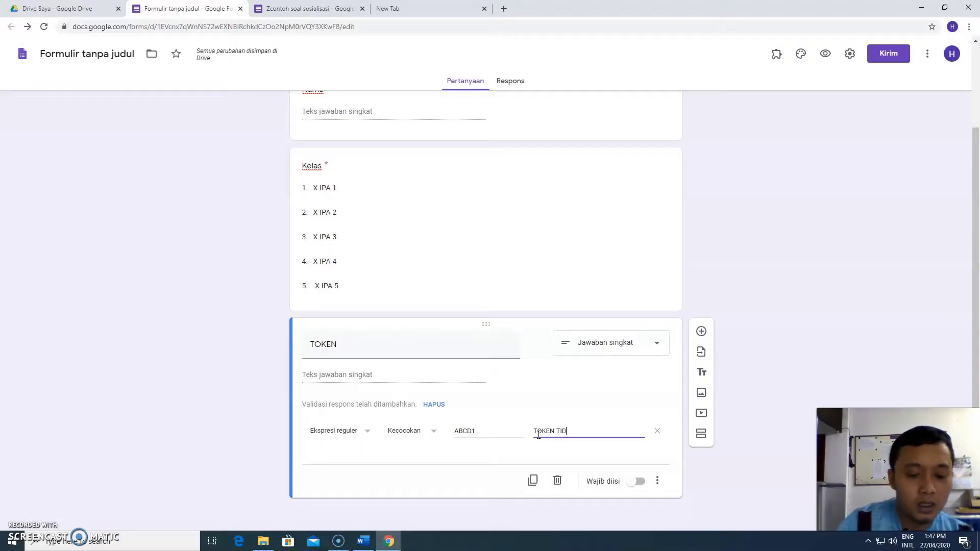
pyautogui.write('AK VALID')
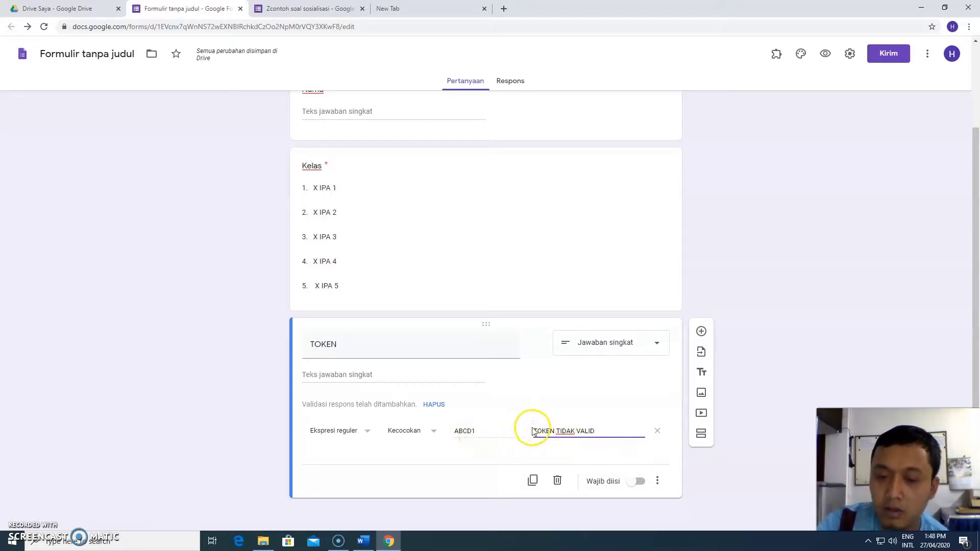
pyautogui.click(638, 485)
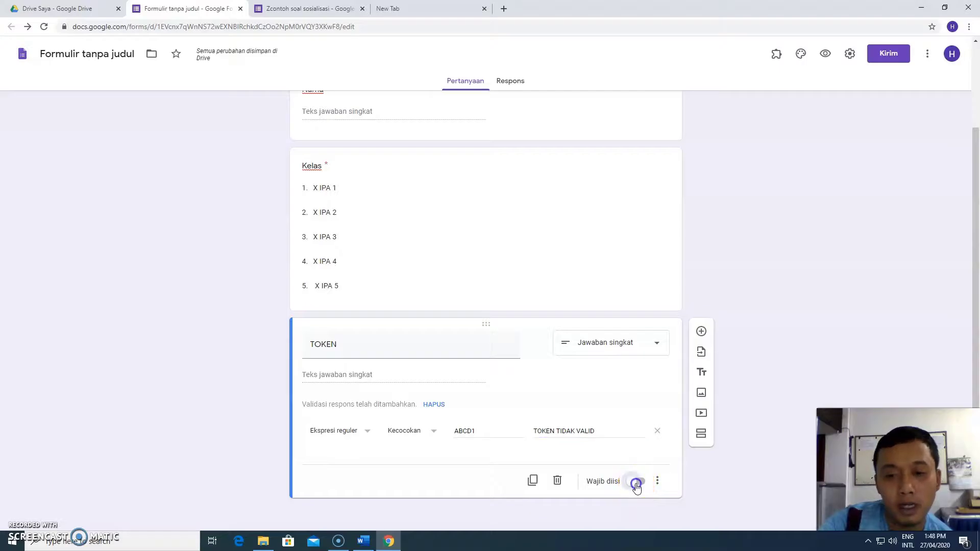
# - In the form settings, remove the SMA Martia Bhakti user restriction, limit respondents to 1 response and shuffle the question order
pyautogui.scroll(2, 672, 471)
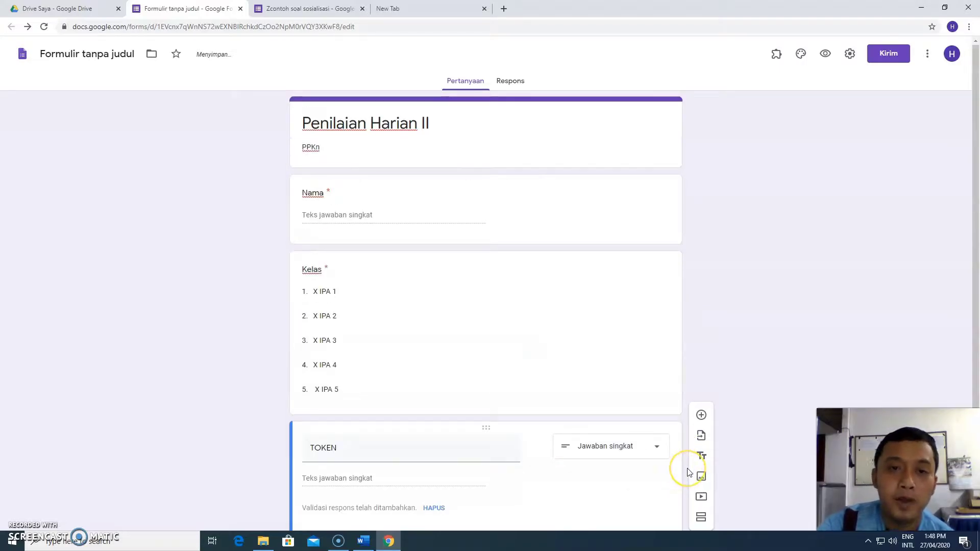
pyautogui.scroll(-2, 689, 470)
pyautogui.scroll(2, 721, 405)
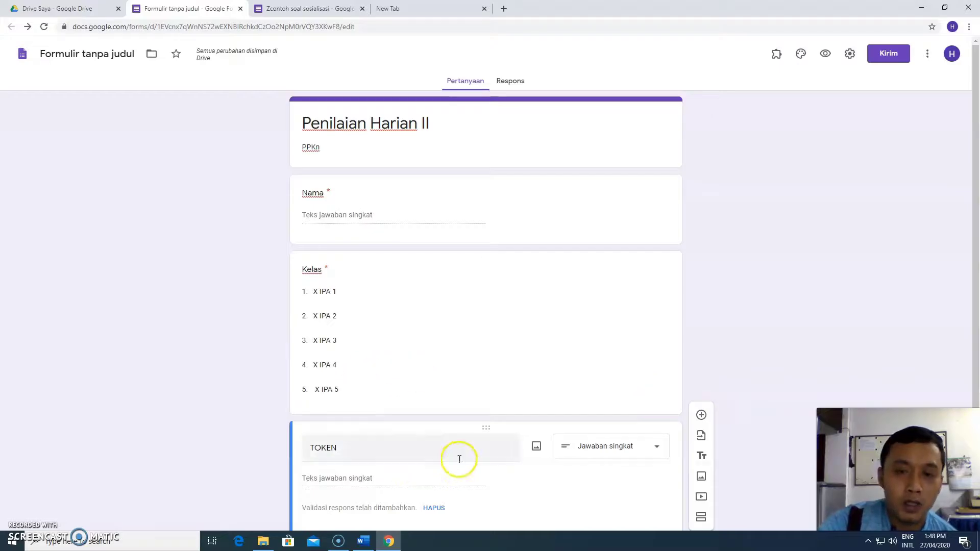
pyautogui.scroll(-1, 484, 387)
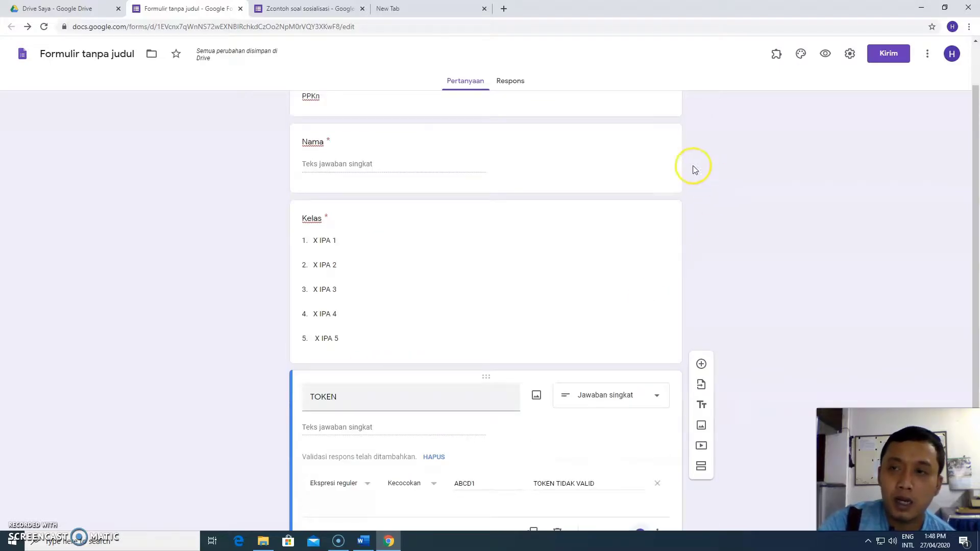
pyautogui.click(851, 53)
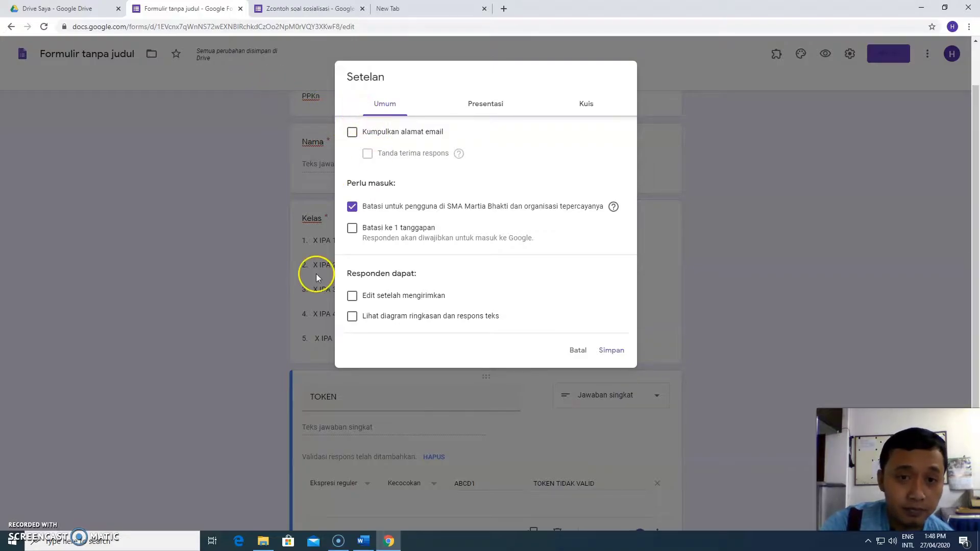
pyautogui.click(356, 213)
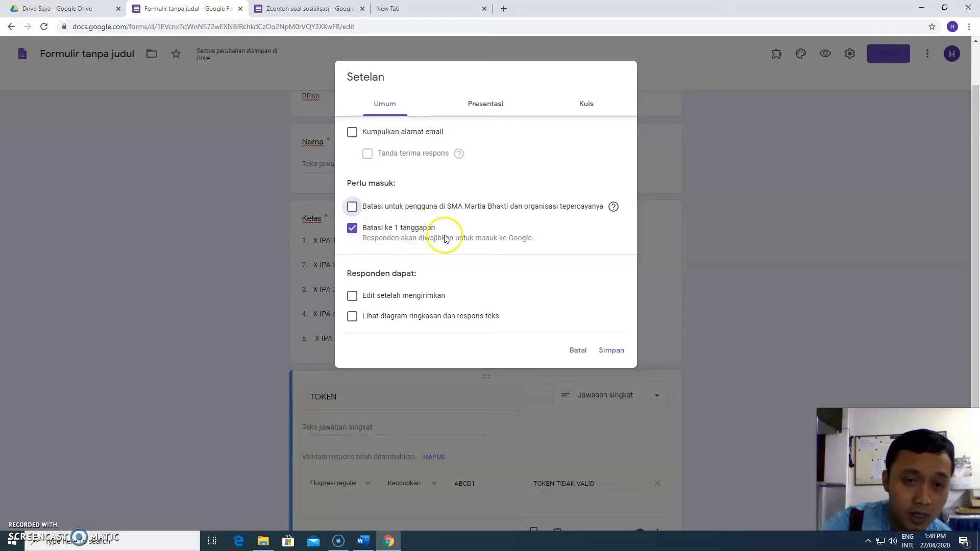
pyautogui.click(488, 113)
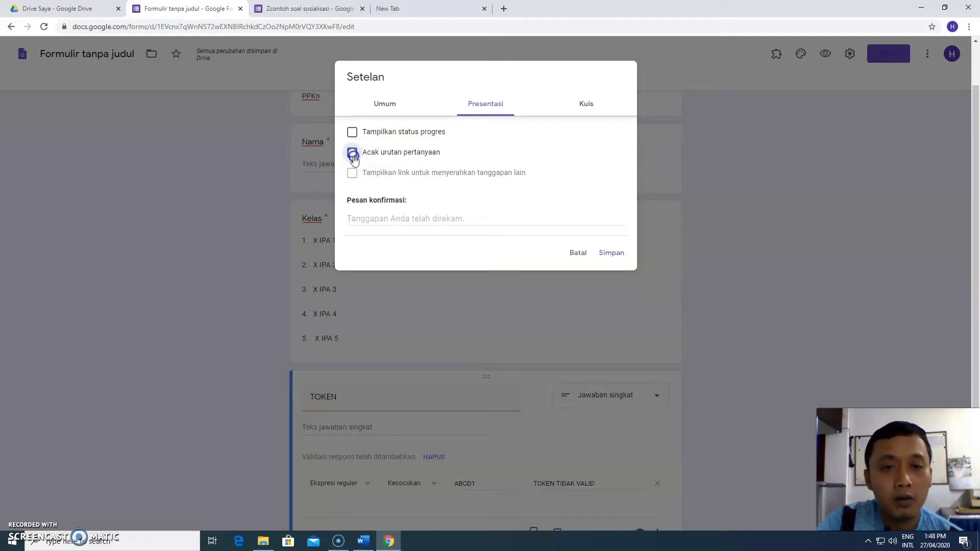
# - Make the form a quiz, hide "Pertanyaan tak terjawab" and "Jawaban yang benar" from respondents, and save the settings
pyautogui.click(588, 105)
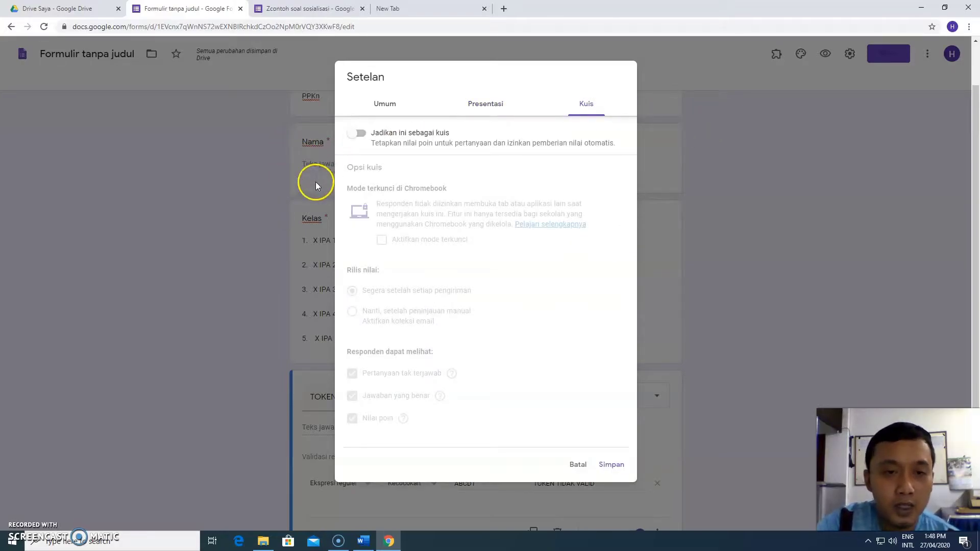
pyautogui.click(356, 144)
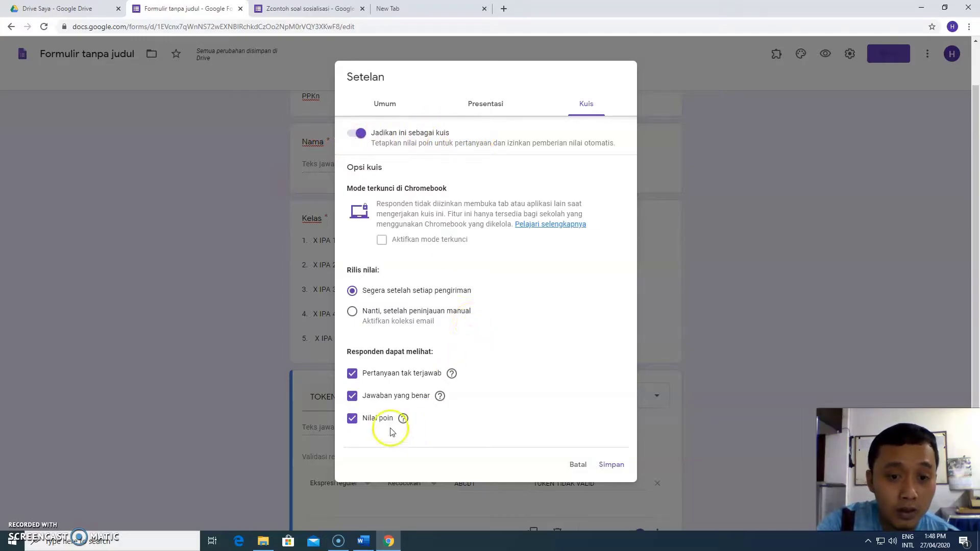
pyautogui.click(352, 373)
pyautogui.click(352, 396)
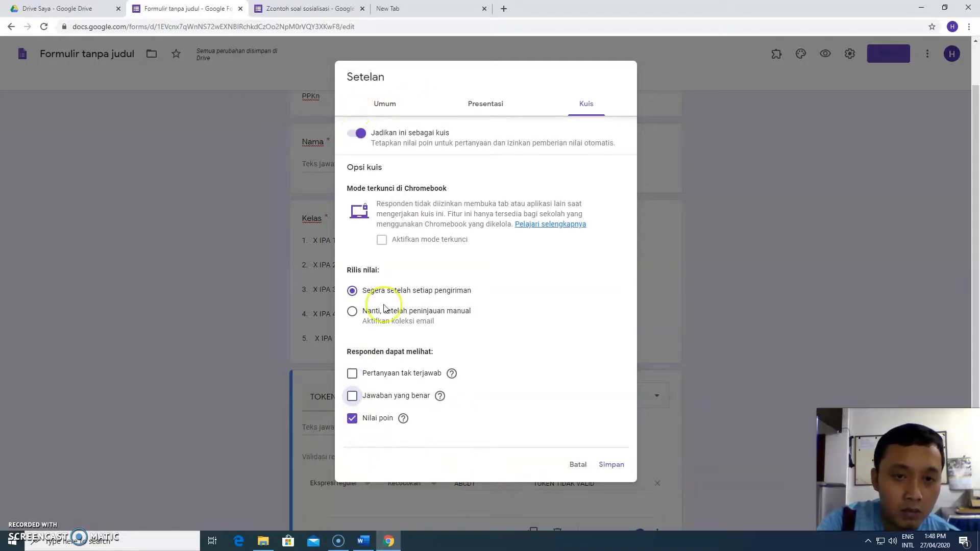
pyautogui.click(612, 465)
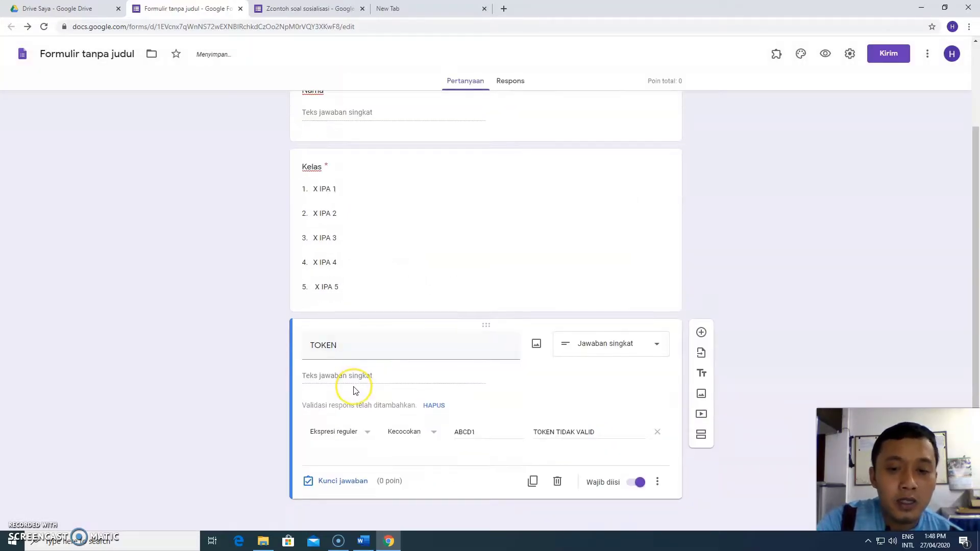
# - Add a new section after the TOKEN question and title it "PILIHAN GANDA 30 SOAL"
pyautogui.scroll(2, 356, 391)
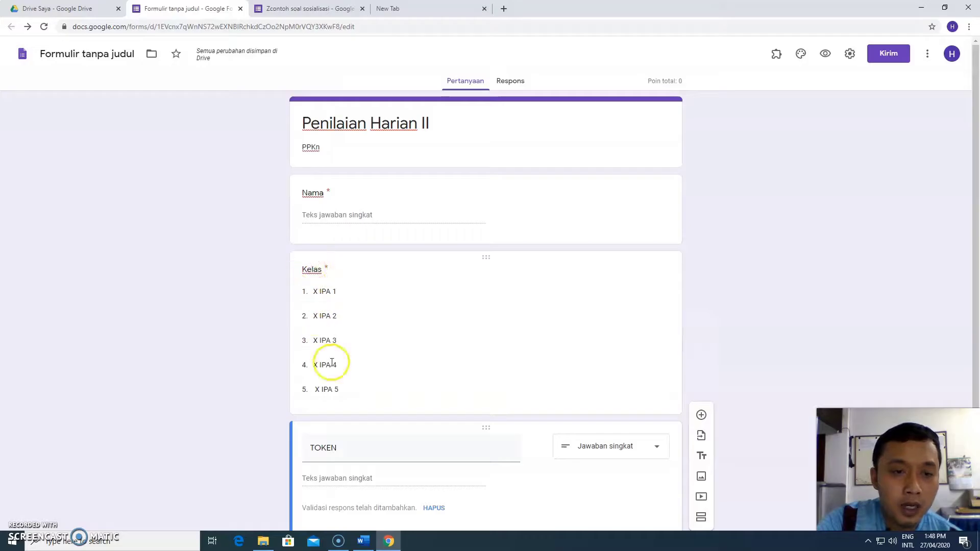
pyautogui.scroll(-2, 498, 452)
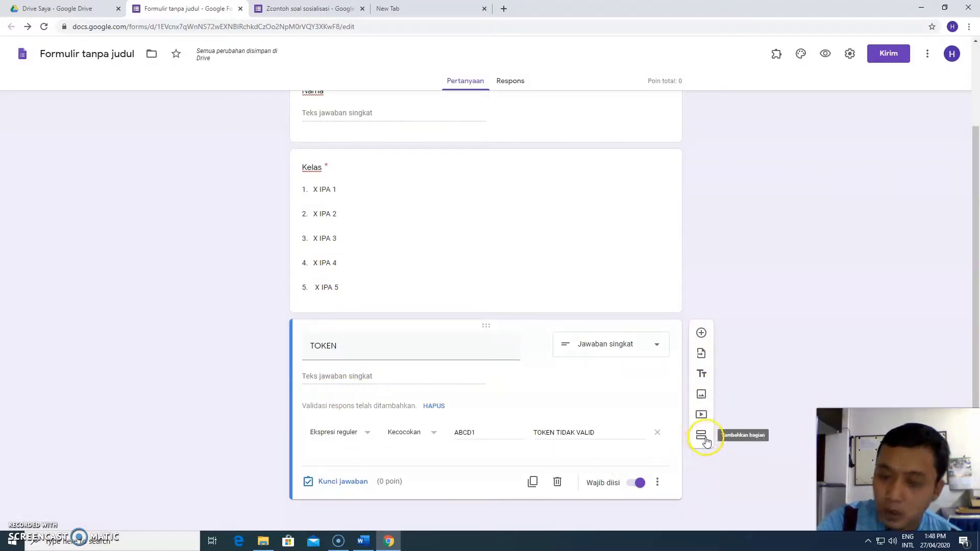
pyautogui.click(703, 436)
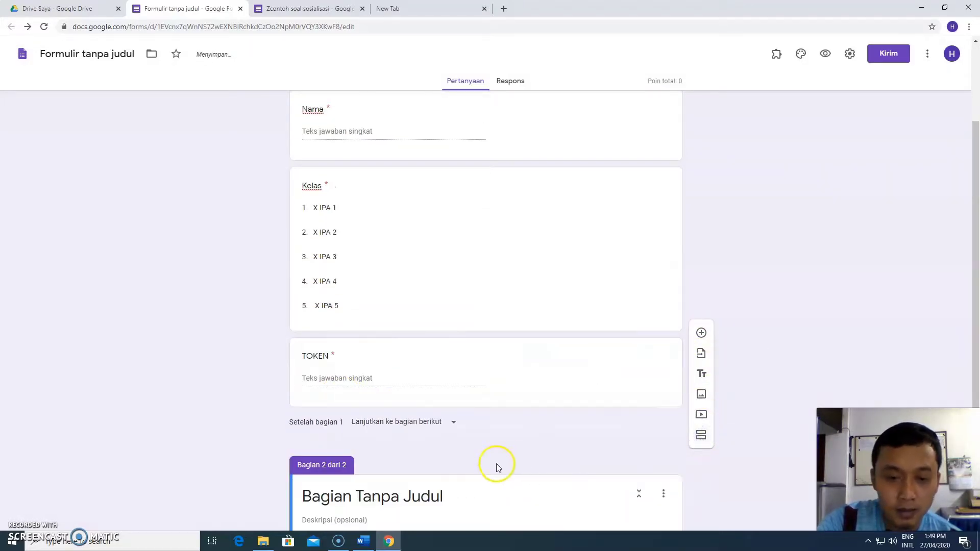
pyautogui.click(469, 451)
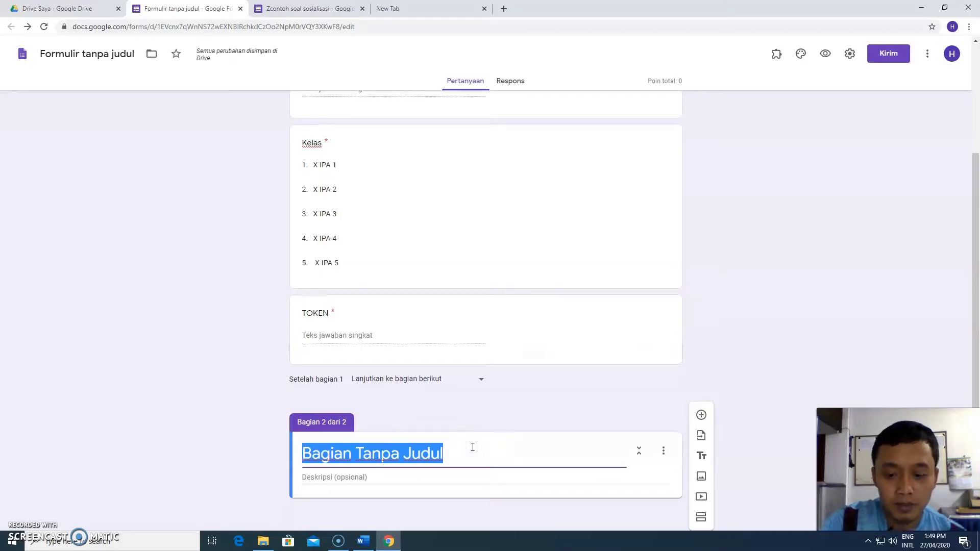
pyautogui.press('BackSpace')
pyautogui.write('P')
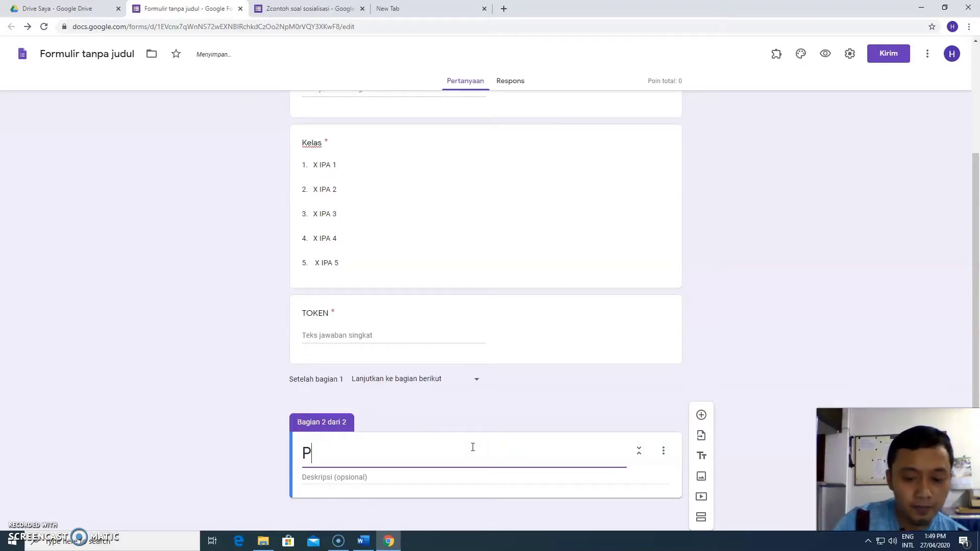
pyautogui.write('ILIHAN GANDA 30 SOAL')
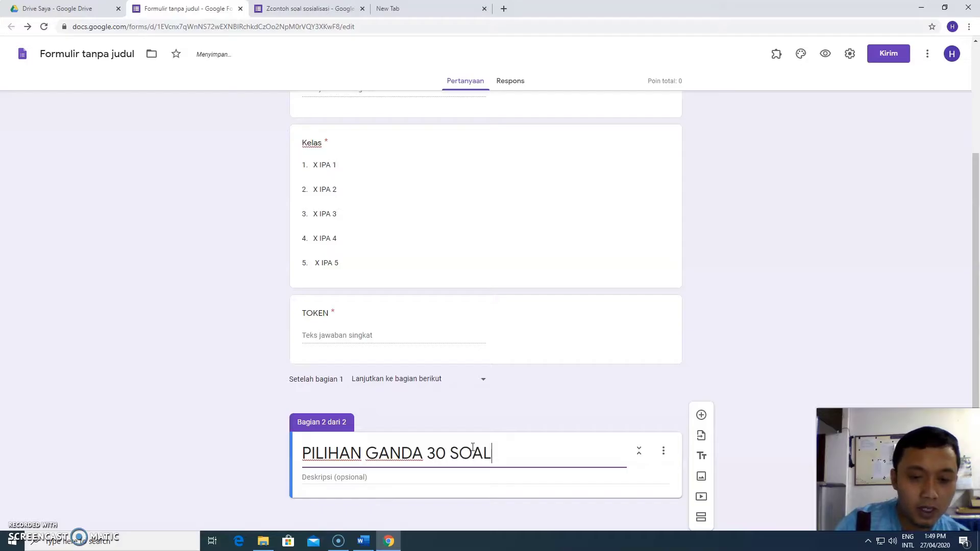
# - Enter "PILIHLAH JAWABAN INI DENGAN TEPAT !" as the description of the multiple-choice section
pyautogui.scroll(3, 467, 467)
pyautogui.scroll(-3, 461, 505)
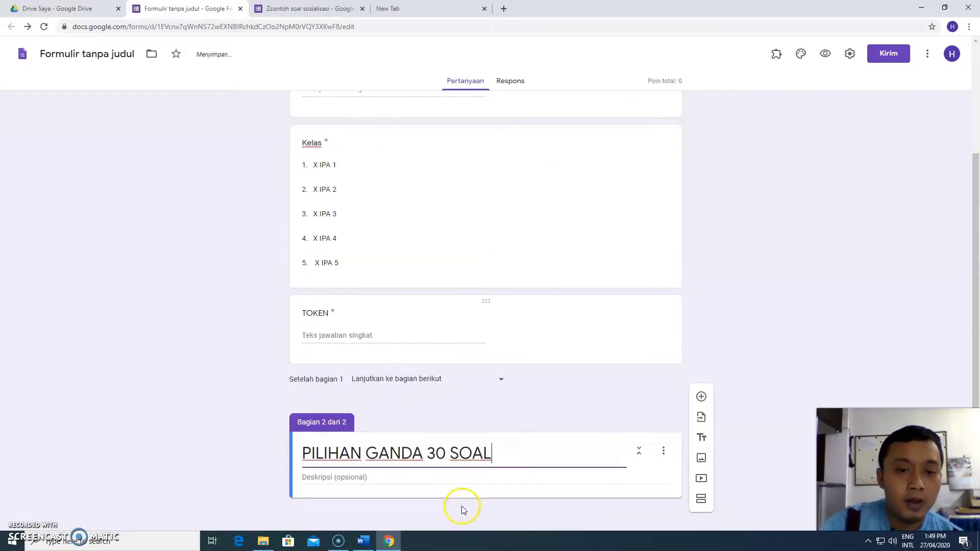
pyautogui.click(420, 480)
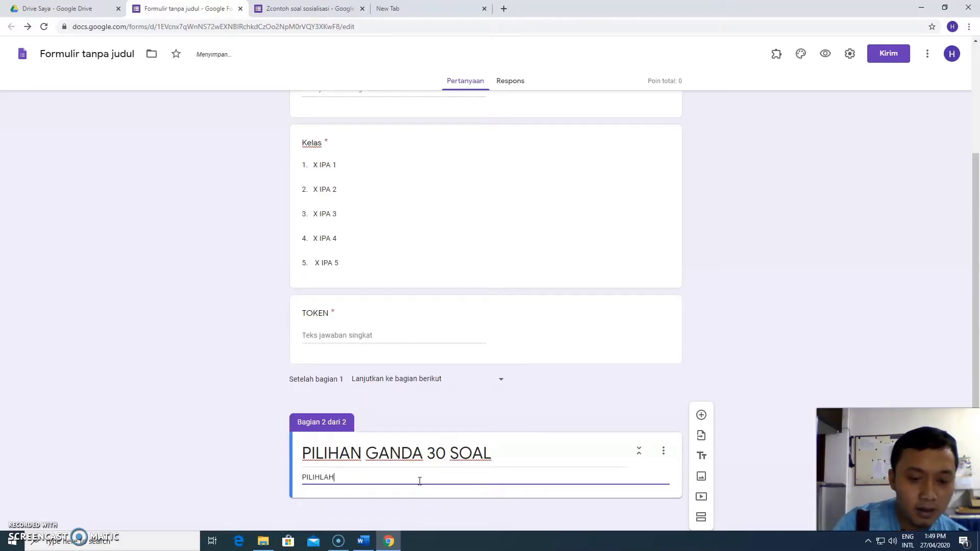
pyautogui.write('PILIHLAH JAWABAN INI DENGAN TEPAT !')
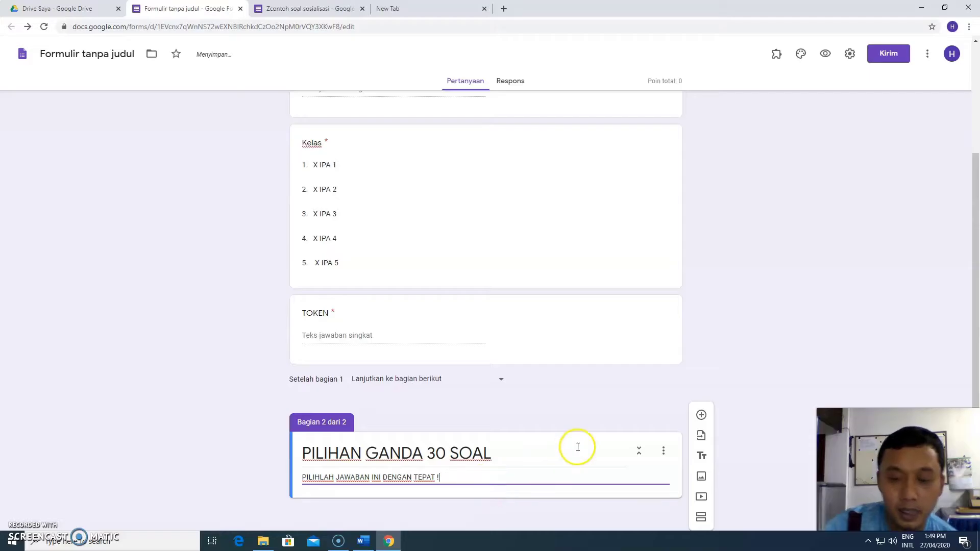
# - Add a question to the PILIHAN GANDA section, then switch to Word and copy the text of question 1
pyautogui.click(700, 415)
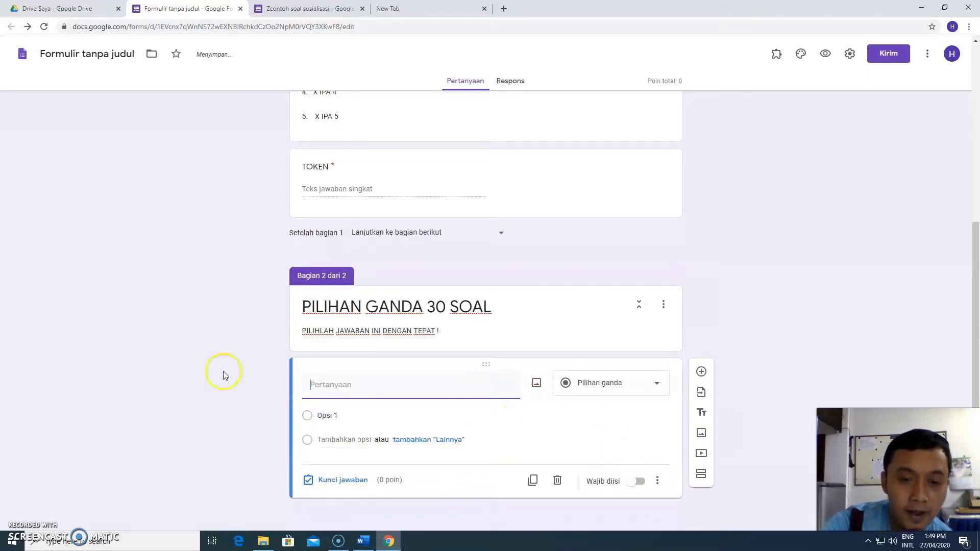
pyautogui.click(363, 541)
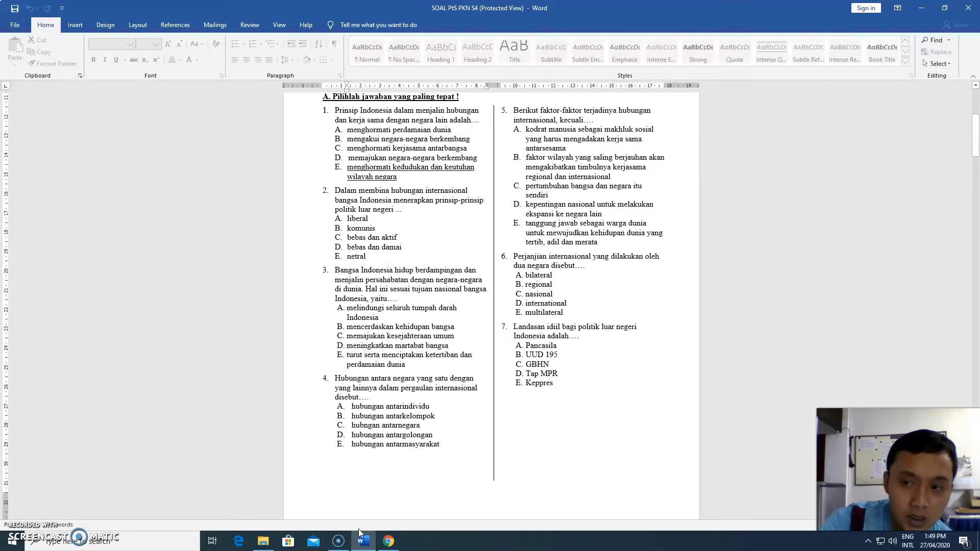
pyautogui.click(381, 494)
pyautogui.scroll(1, 381, 495)
pyautogui.click(329, 292)
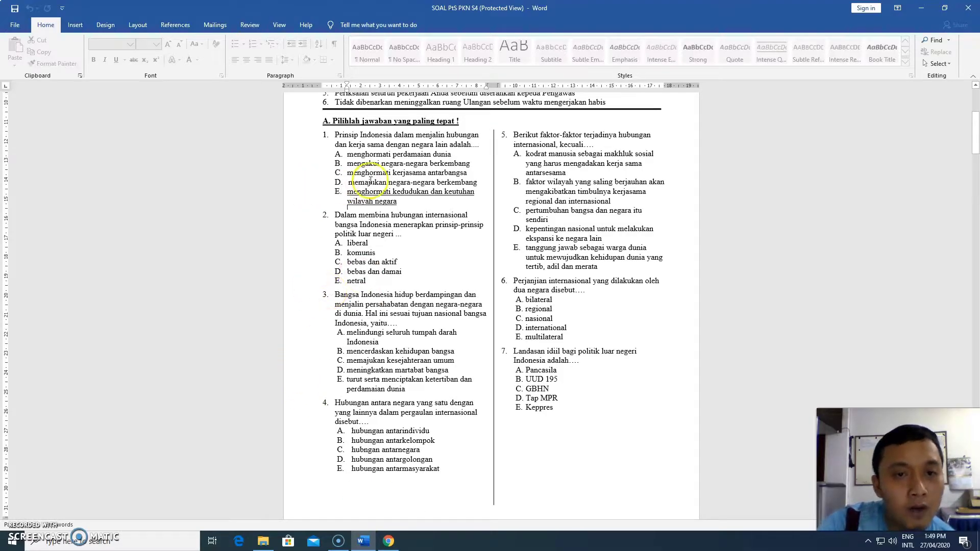
pyautogui.moveTo(334, 135); pyautogui.dragTo(478, 146)
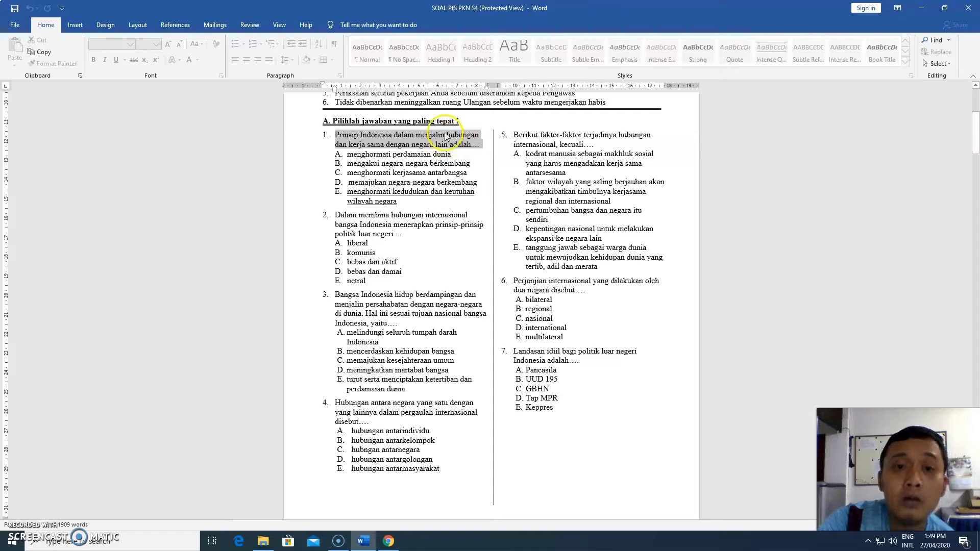
pyautogui.rightClick(447, 136)
pyautogui.click(462, 153)
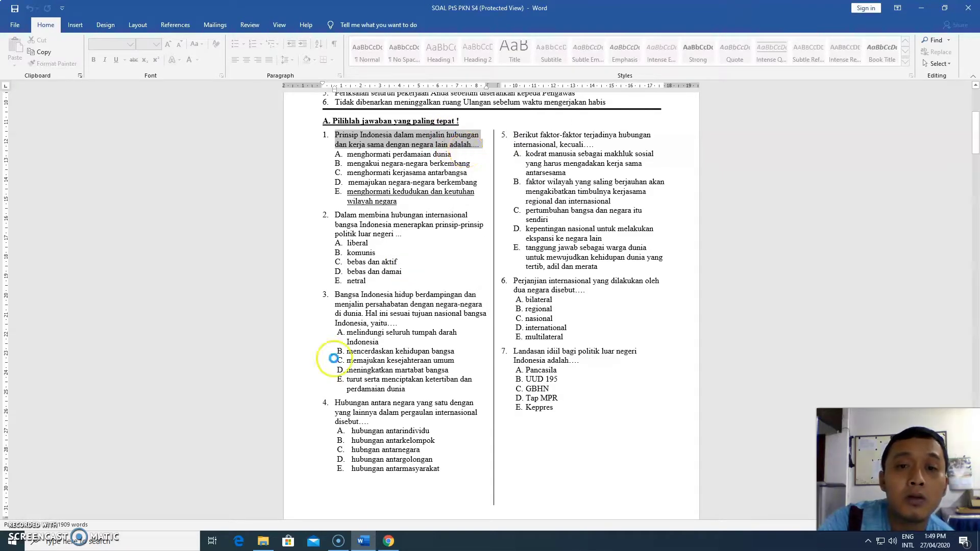
# - Back in the form, paste the copied text as the question, remove its leading "1." and keep the type Pilihan ganda
pyautogui.click(389, 541)
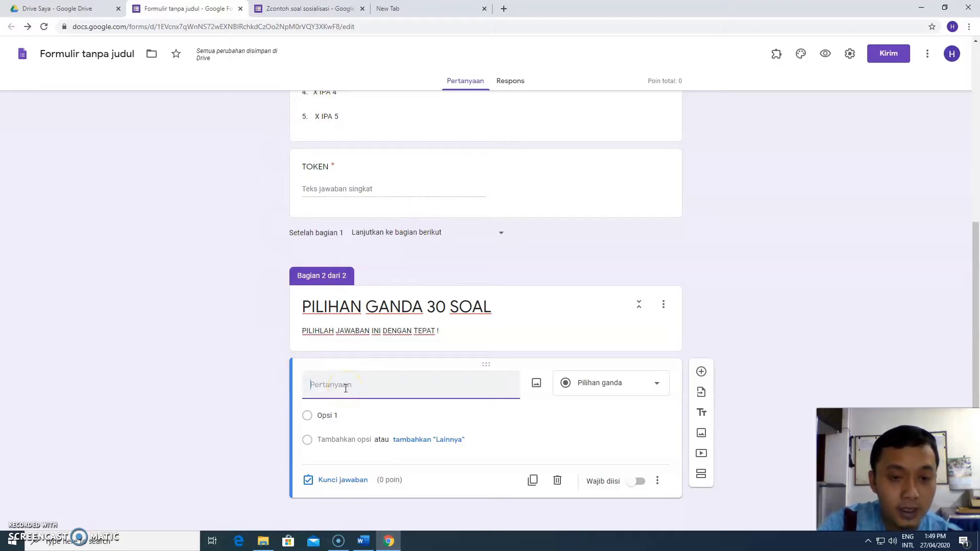
pyautogui.hotkey('ctrl', 'v')
pyautogui.click(326, 383)
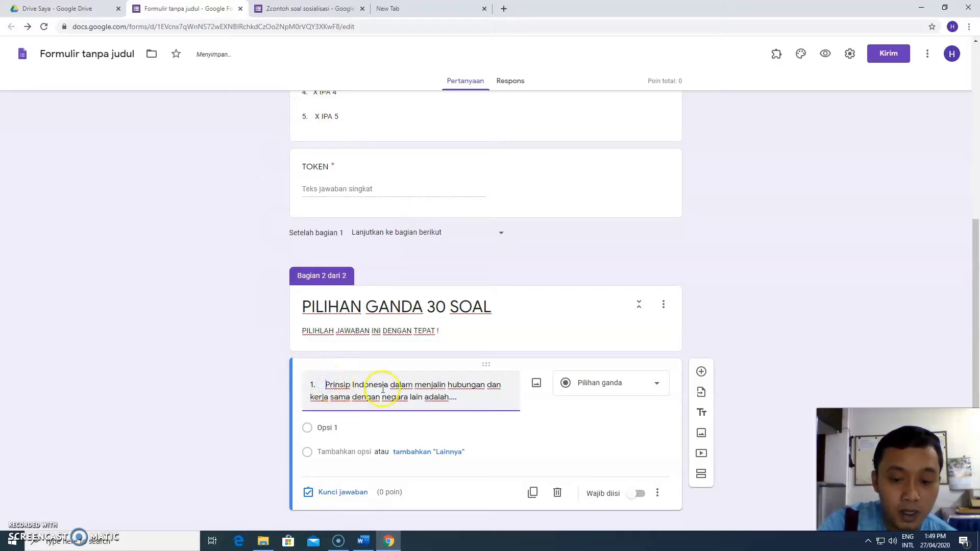
pyautogui.press('BackSpace')
pyautogui.press('BackSpace')
pyautogui.press('BackSpace')
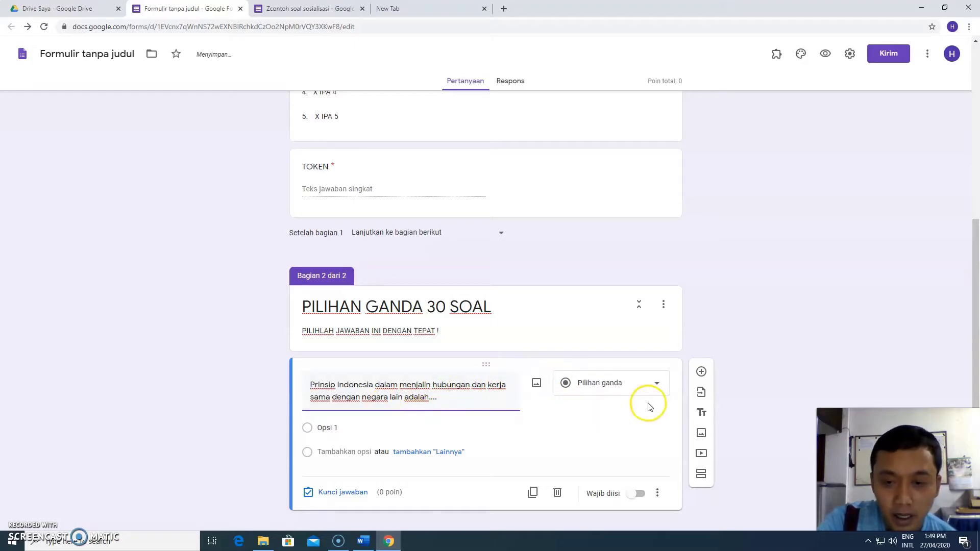
pyautogui.click(658, 388)
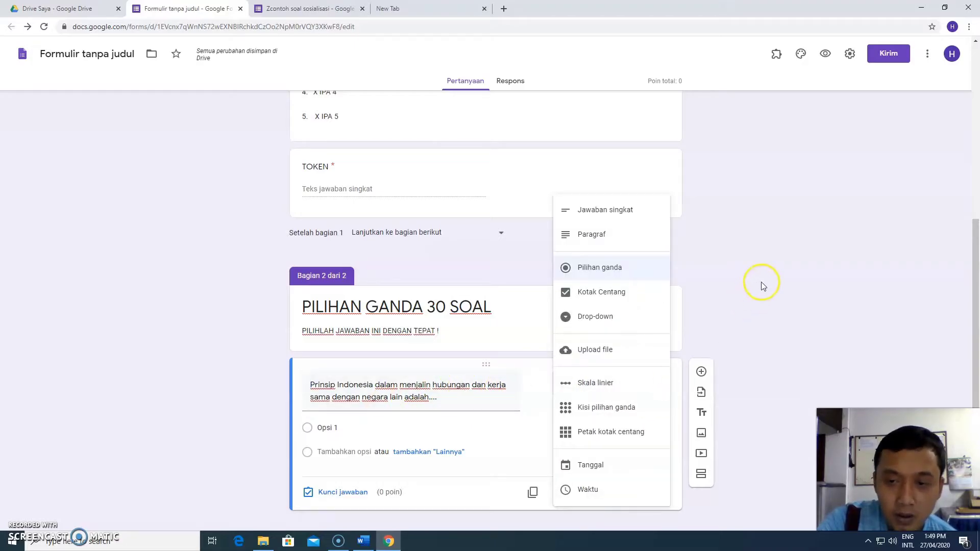
pyautogui.click(575, 264)
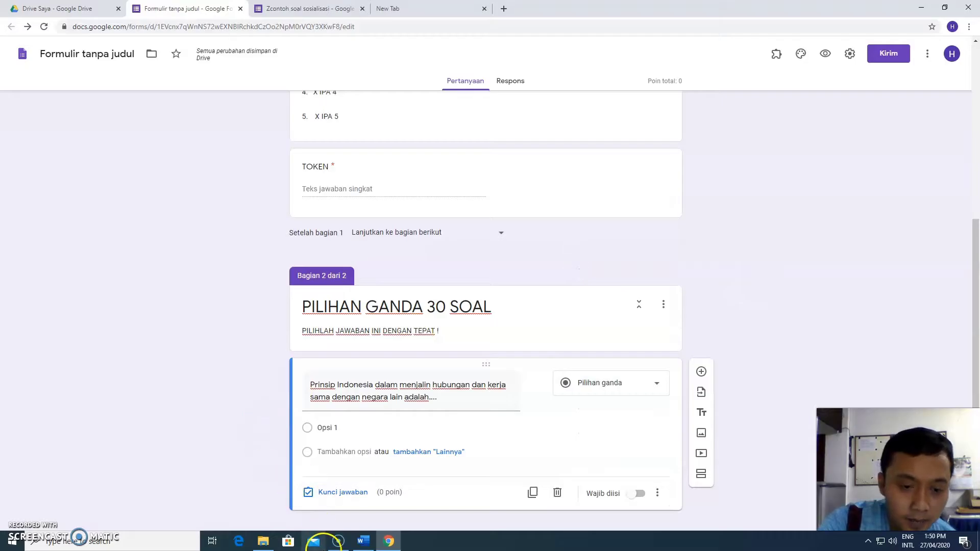
# - Switch to Word and select answer options A to E under question 1
pyautogui.click(362, 541)
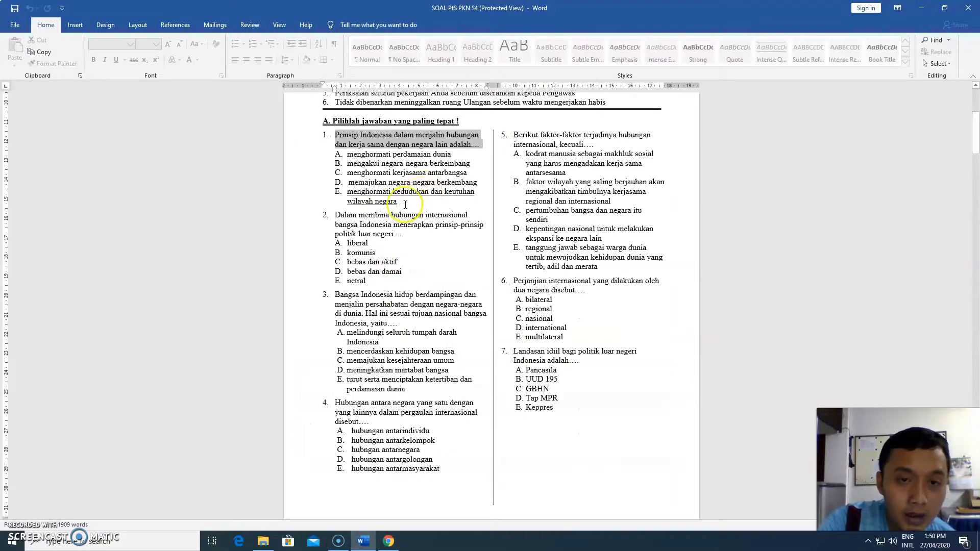
pyautogui.moveTo(403, 203); pyautogui.dragTo(339, 153)
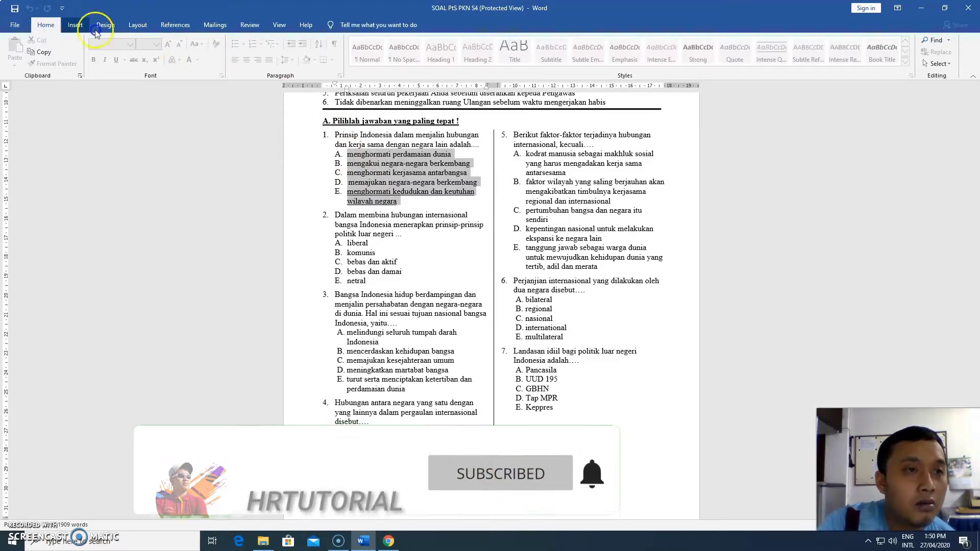
pyautogui.scroll(-1, 160, 63)
pyautogui.scroll(2, 327, 168)
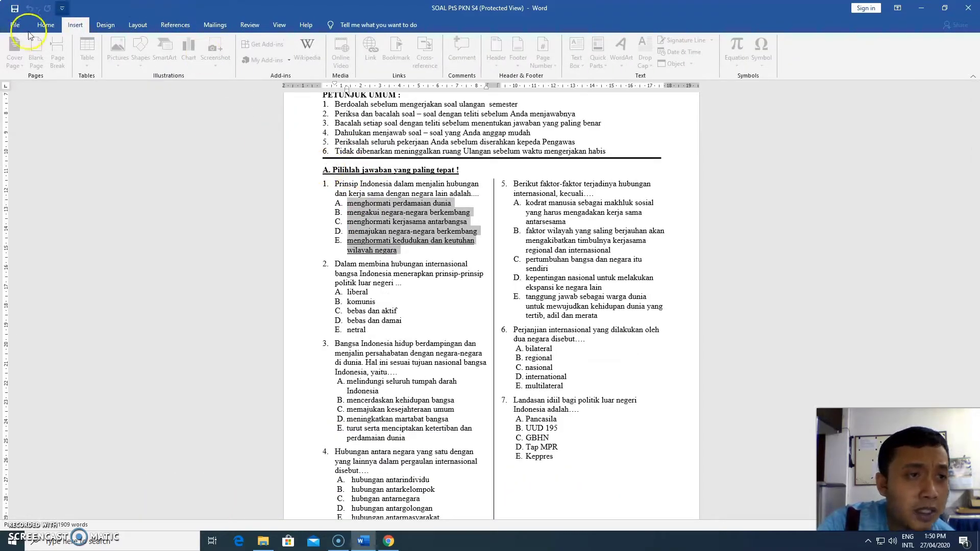
pyautogui.scroll(1, 23, 31)
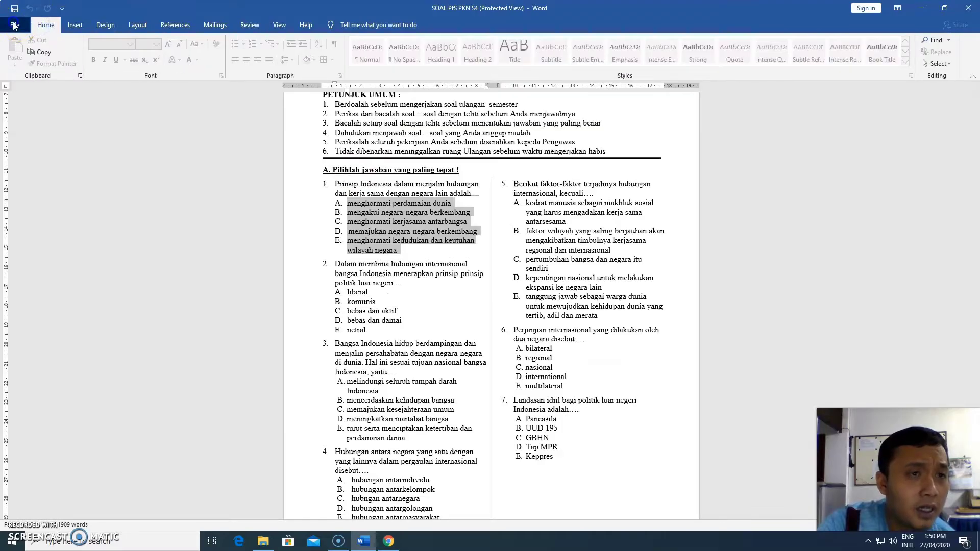
pyautogui.hotkey('alt', 'f')
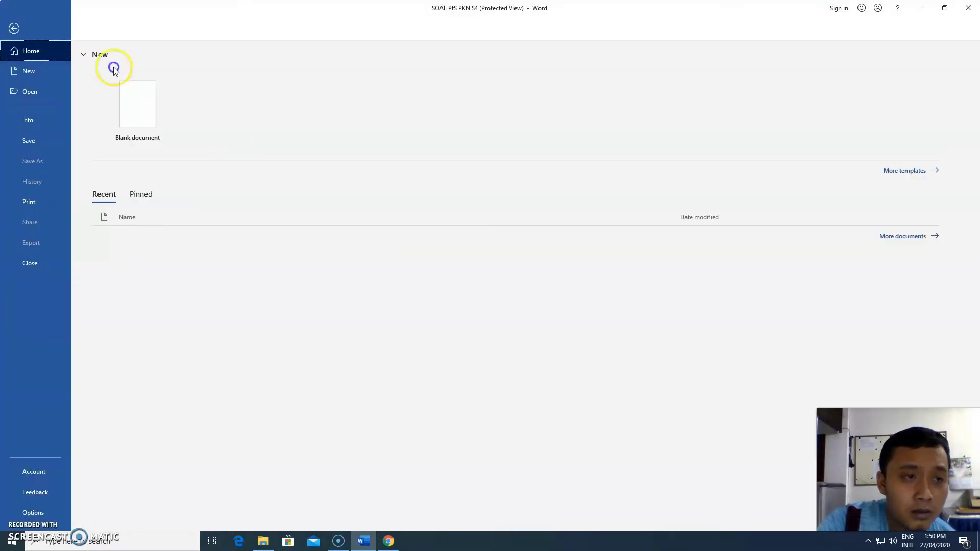
pyautogui.click(14, 27)
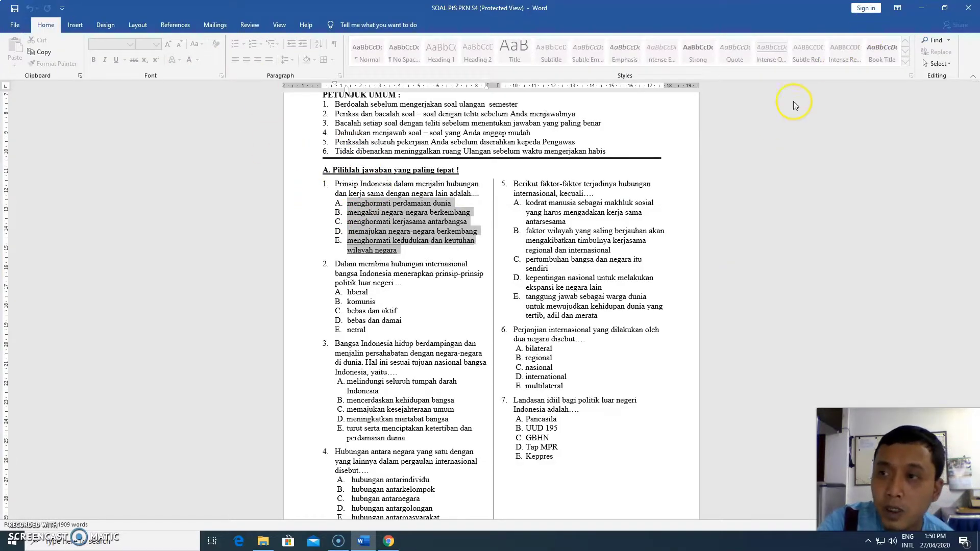
# - Copy the five answer options of question 1 from the Word document
pyautogui.rightClick(433, 219)
pyautogui.click(454, 234)
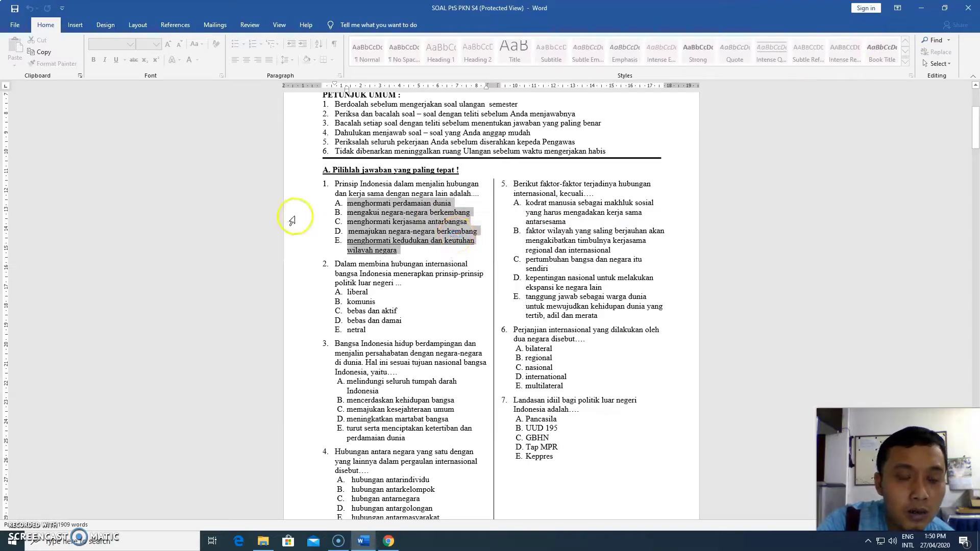
pyautogui.click(348, 204)
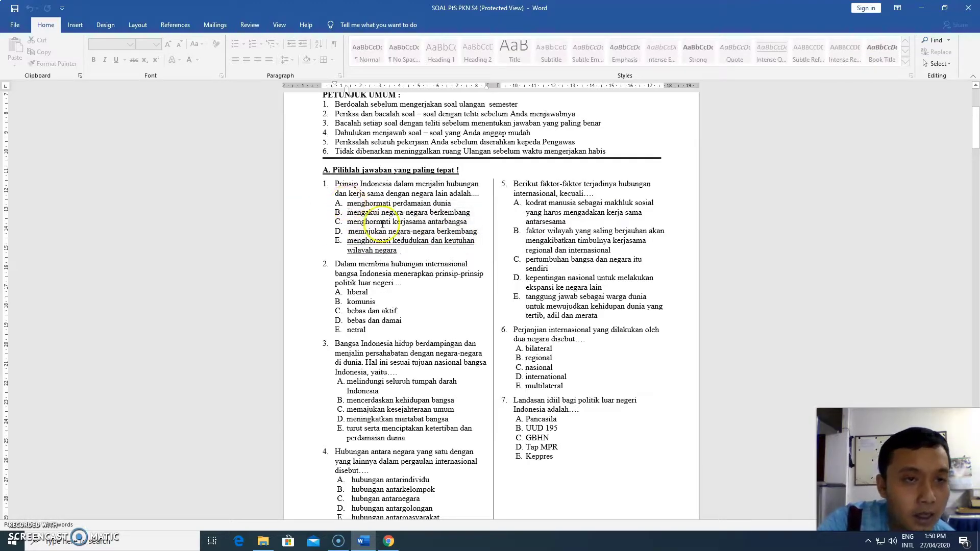
pyautogui.keyDown('shift'); pyautogui.click(397, 250); pyautogui.keyUp('shift')
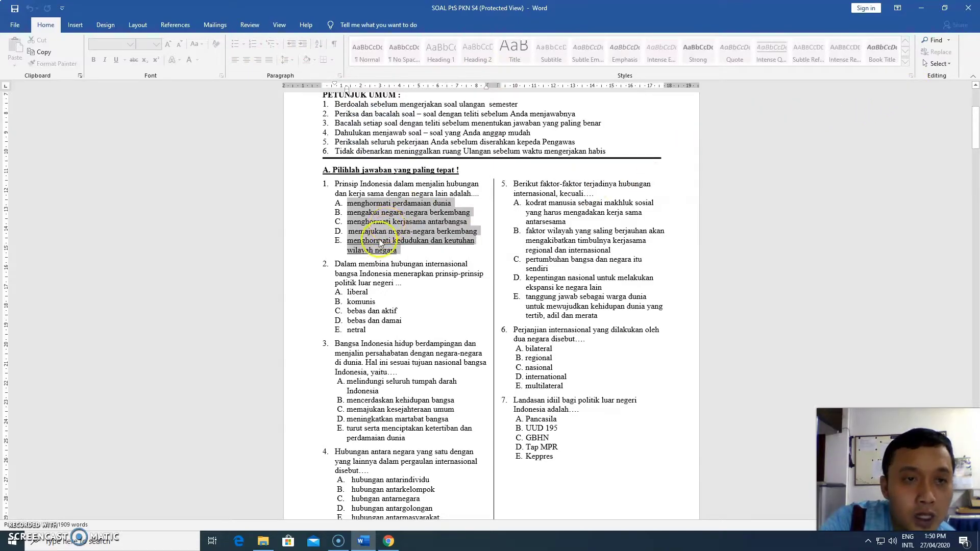
# - Switch to the form and paste the five copied answers as the question's options, starting at Opsi 1
pyautogui.click(388, 541)
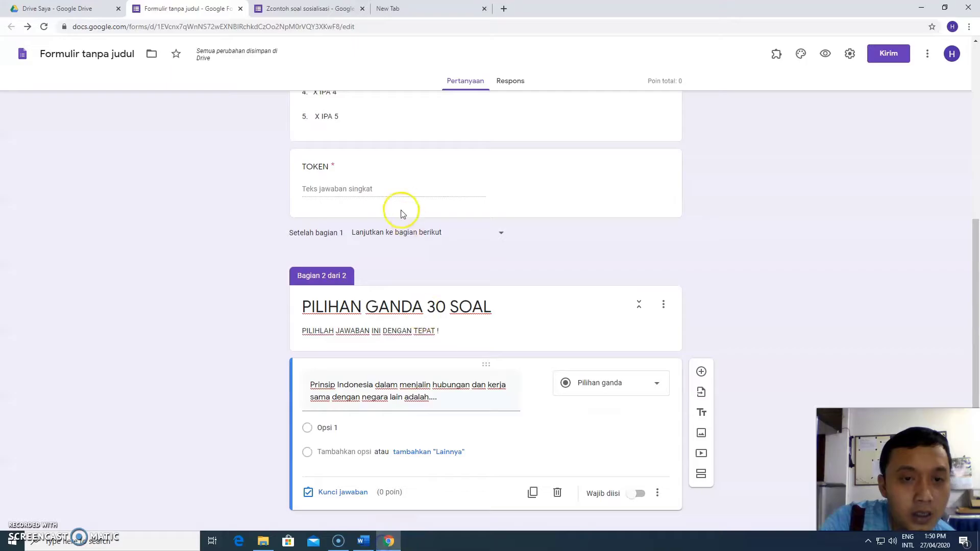
pyautogui.click(348, 422)
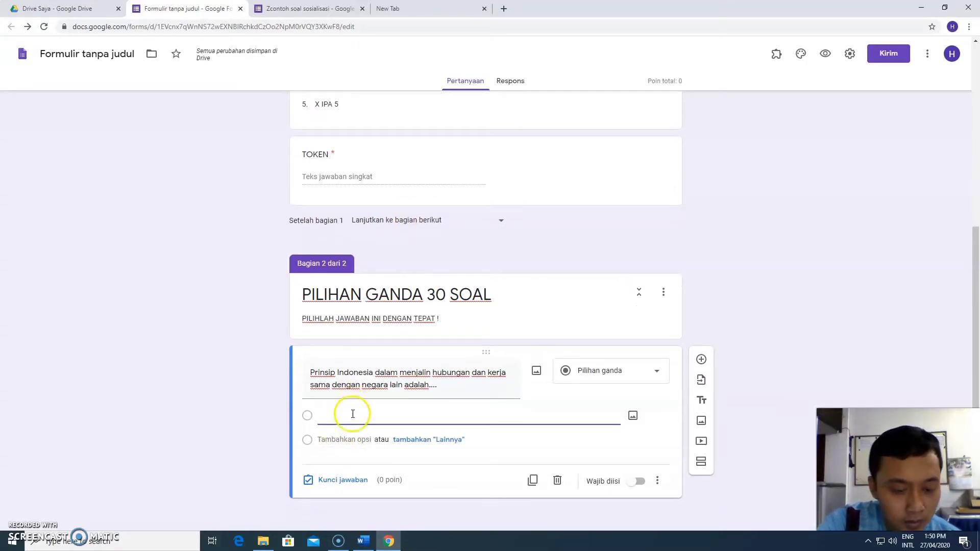
pyautogui.write('A. menghormati perdamaian dunia B. mengakui negara-negara berkembang C. menghormati kerjasama antarbangsa D. memajukan negara-negara berkembang E. menghormati kedudukan dan keutuhan wilayah negara')
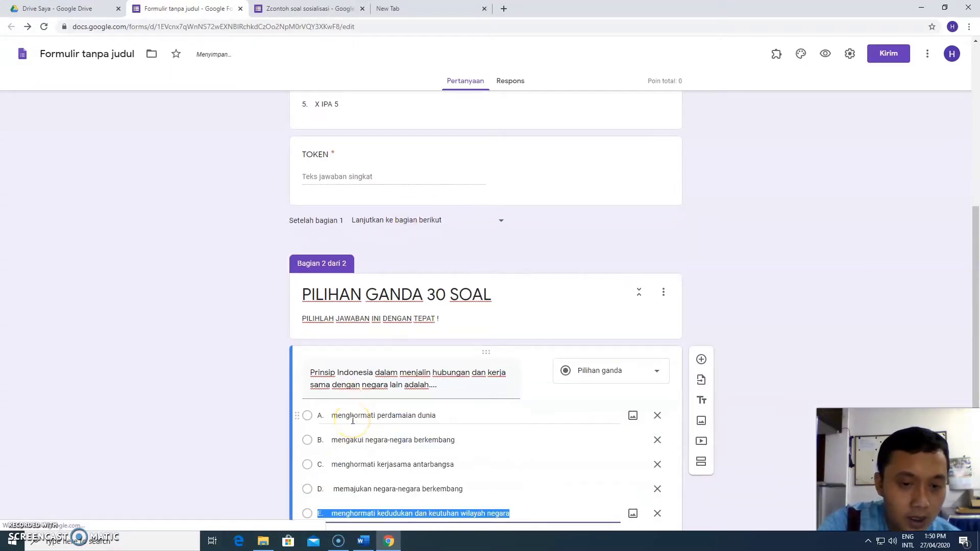
# - Remove the "A." and "B." prefixes from the first two answer options
pyautogui.click(341, 418)
pyautogui.click(330, 416)
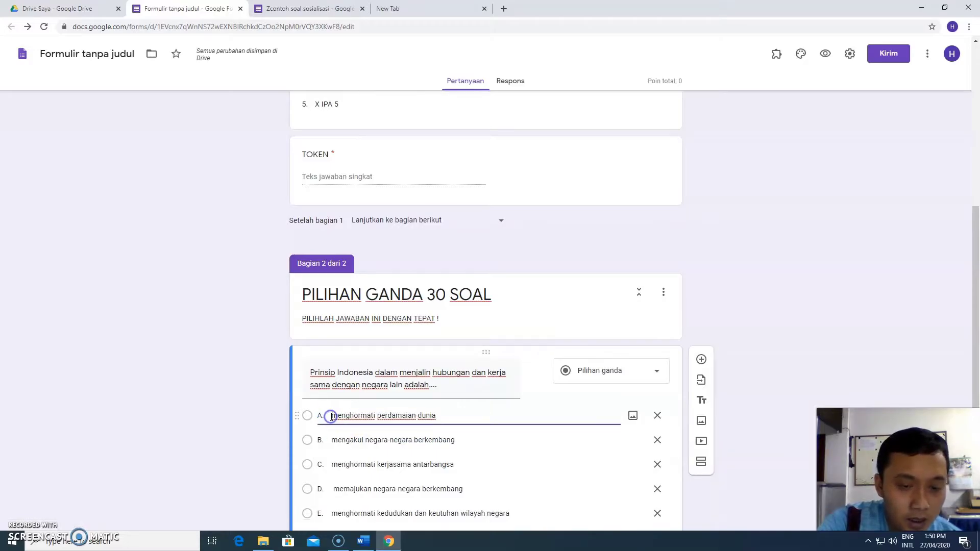
pyautogui.press('BackSpace')
pyautogui.press('BackSpace')
pyautogui.press('BackSpace')
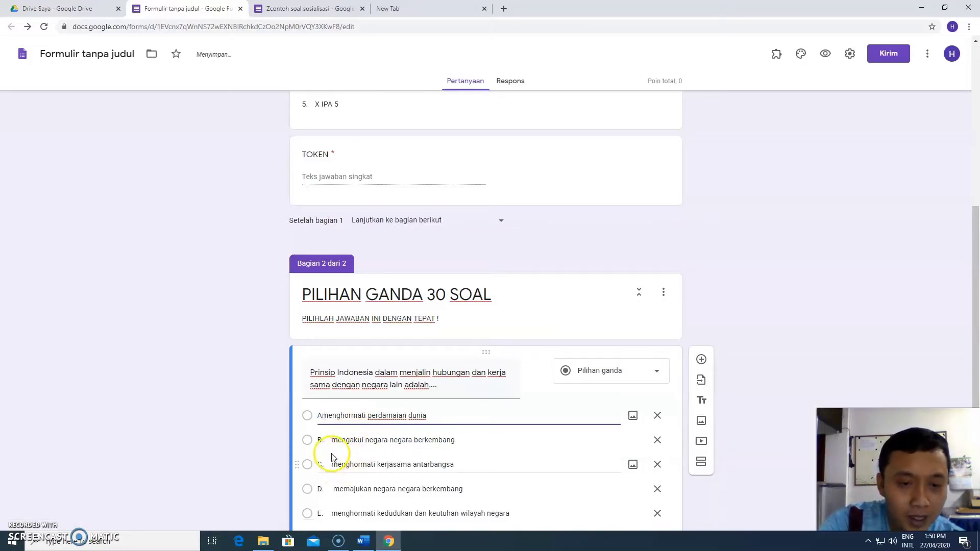
pyautogui.click(334, 439)
pyautogui.click(331, 440)
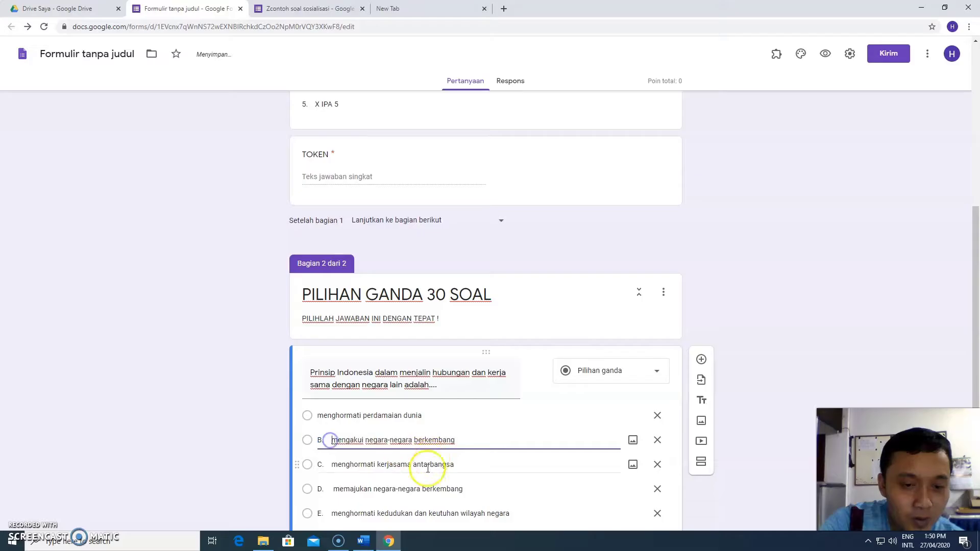
pyautogui.press('BackSpace')
pyautogui.press('BackSpace')
pyautogui.press('BackSpace')
# - Remove the "C." and "D." prefixes from the third and fourth answer options
pyautogui.scroll(-2, 328, 480)
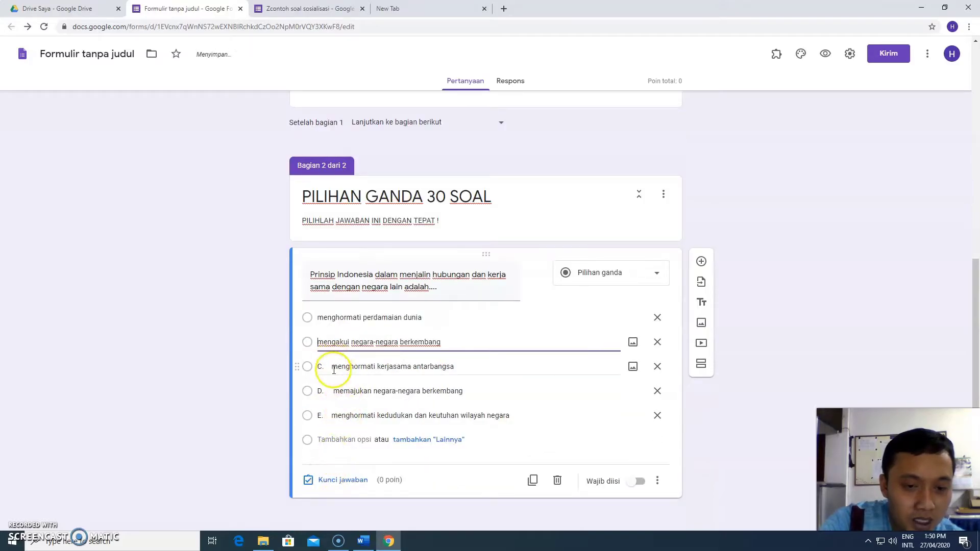
pyautogui.click(333, 368)
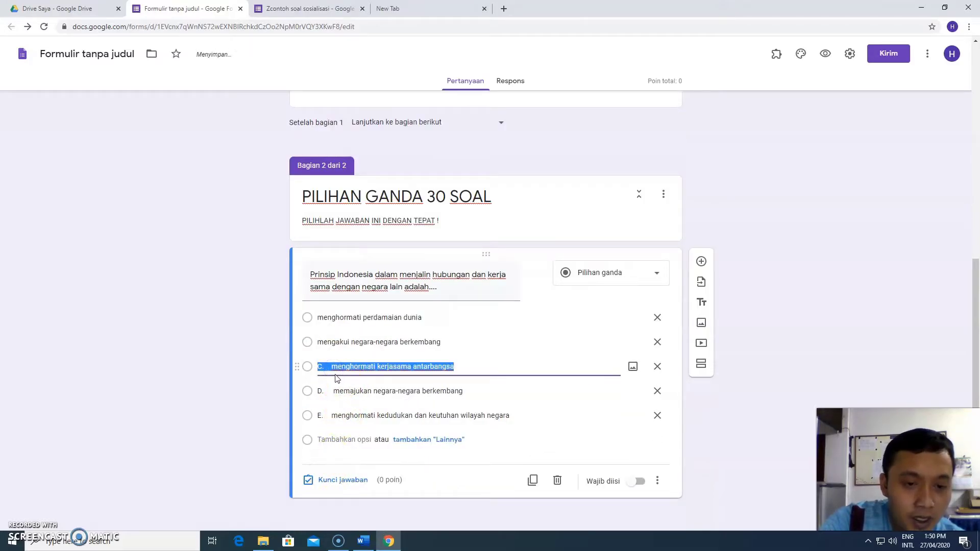
pyautogui.click(392, 378)
pyautogui.press('Home')
pyautogui.press('Delete')
pyautogui.press('Delete')
pyautogui.press('Delete')
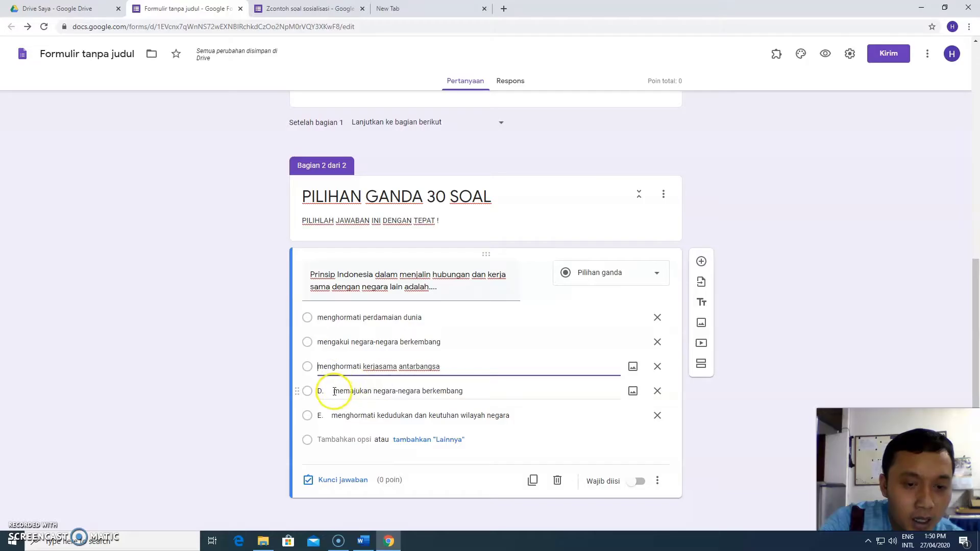
pyautogui.click(334, 391)
pyautogui.click(331, 392)
pyautogui.press('BackSpace')
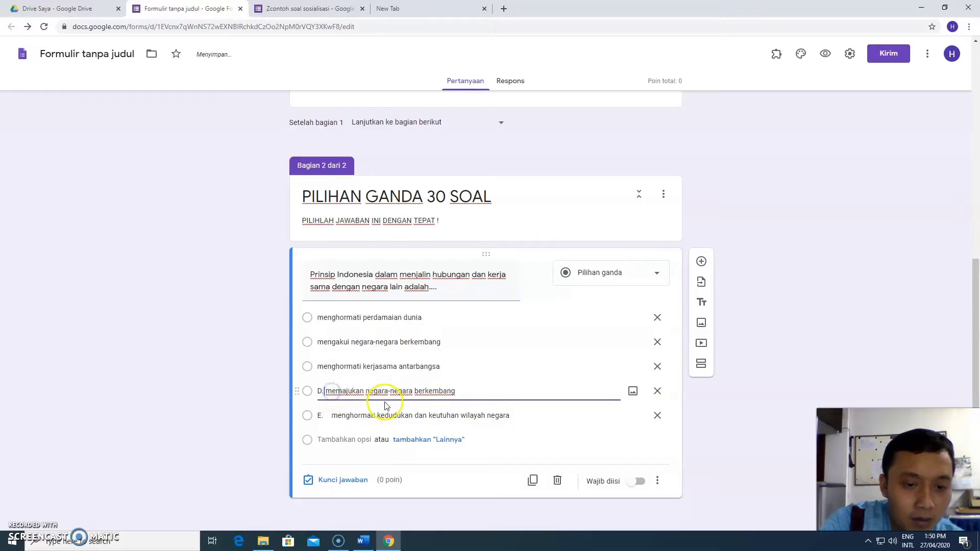
pyautogui.press('BackSpace')
pyautogui.press('BackSpace')
# - Remove the "E." prefix from the option "menghormati kedudukan dan keutuhan wilayah negara"
pyautogui.click(330, 415)
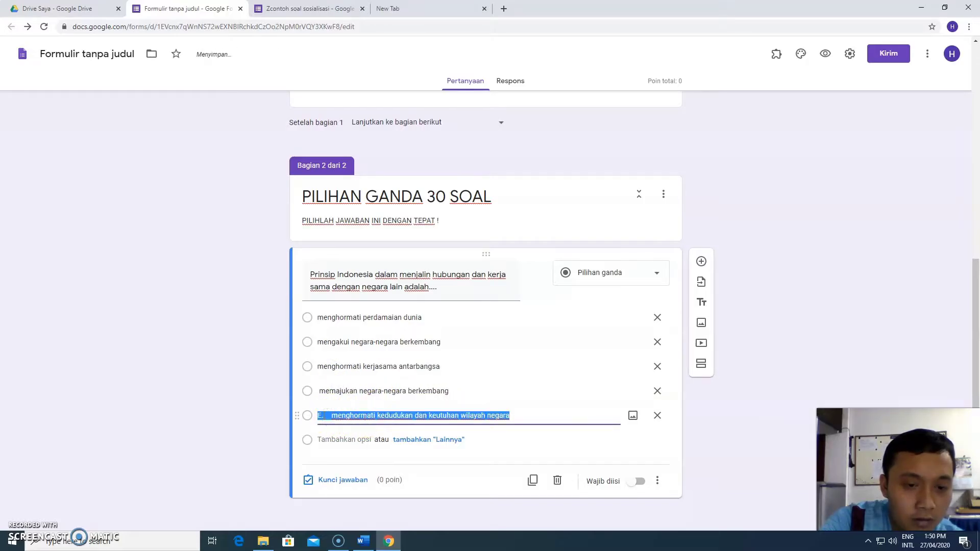
pyautogui.click(331, 415)
pyautogui.press('BackSpace')
pyautogui.press('BackSpace')
pyautogui.press('BackSpace')
pyautogui.press('BackSpace')
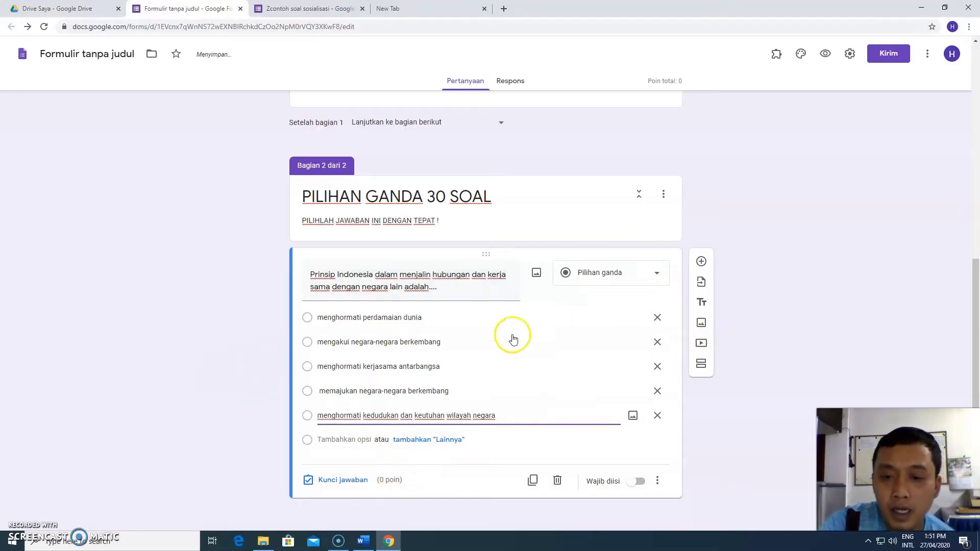
# - Open the question's answer key and set its score to 1 point
pyautogui.click(352, 479)
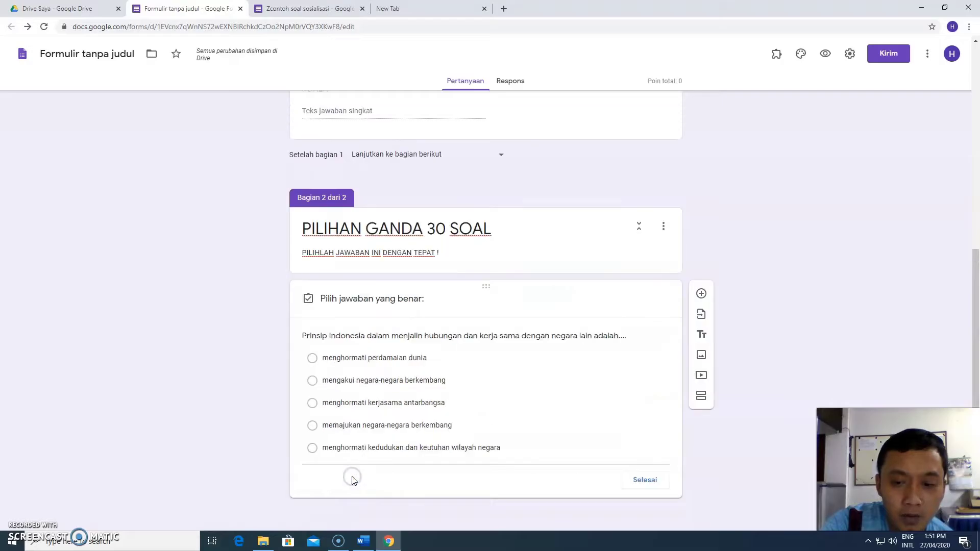
pyautogui.moveTo(615, 310); pyautogui.dragTo(648, 310)
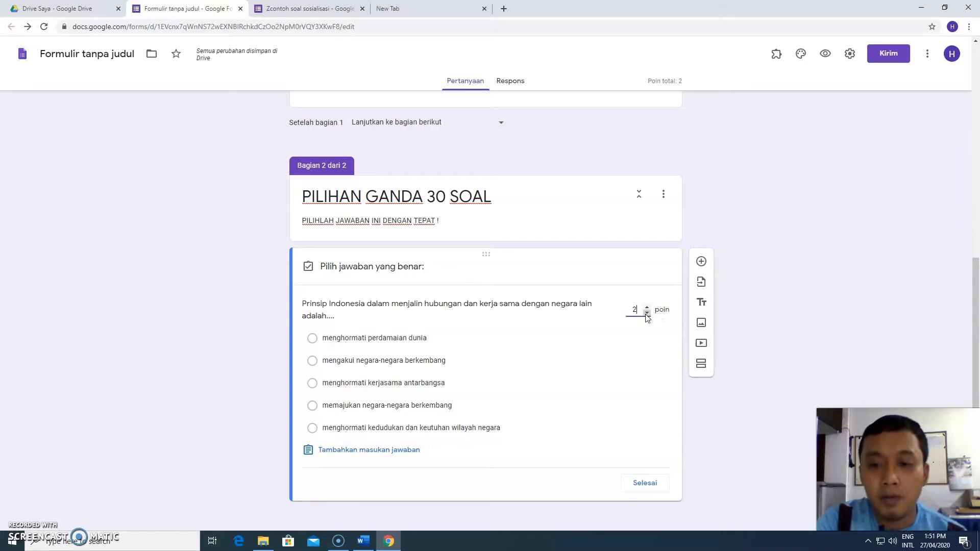
pyautogui.click(646, 313)
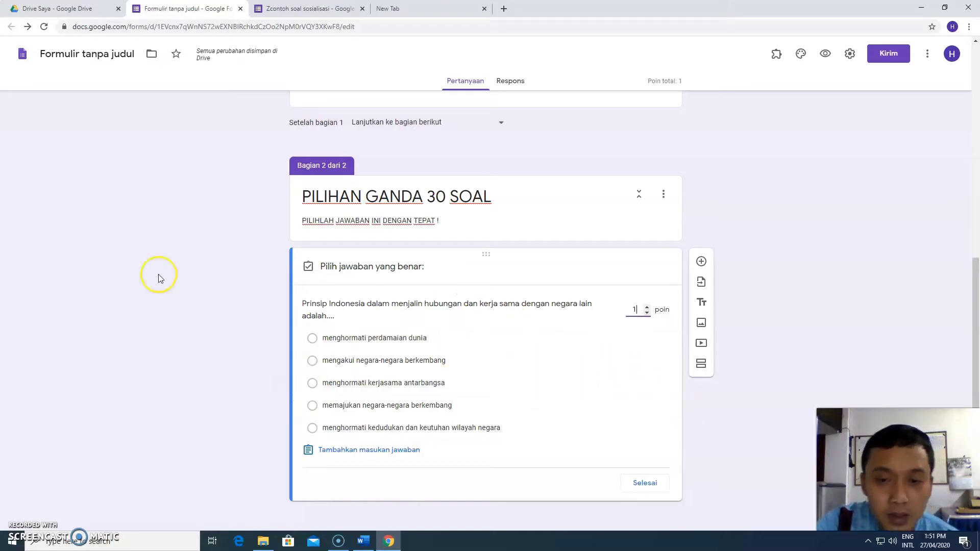
pyautogui.scroll(-1, 274, 397)
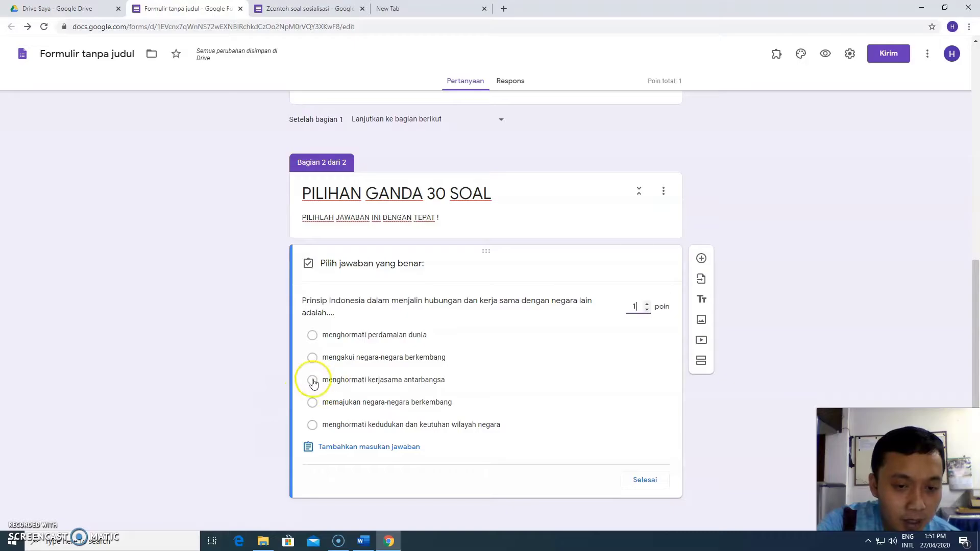
# - Mark "menghormati perdamaian dunia" as the only correct answer and make the question required
pyautogui.click(313, 380)
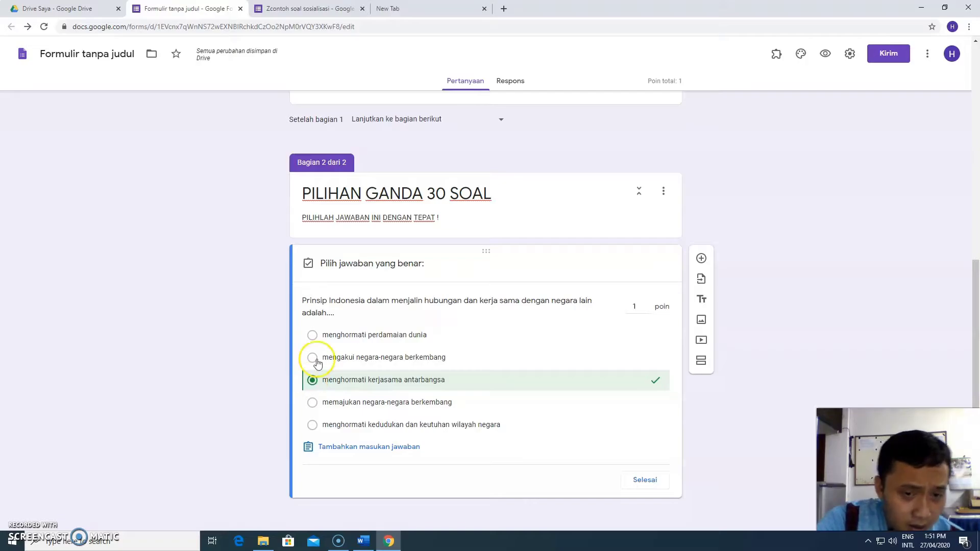
pyautogui.click(314, 335)
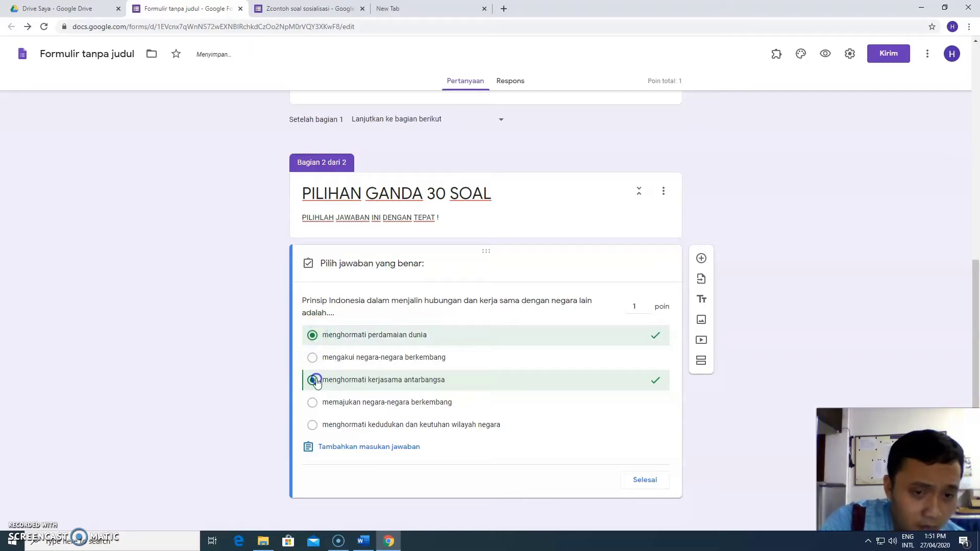
pyautogui.click(313, 380)
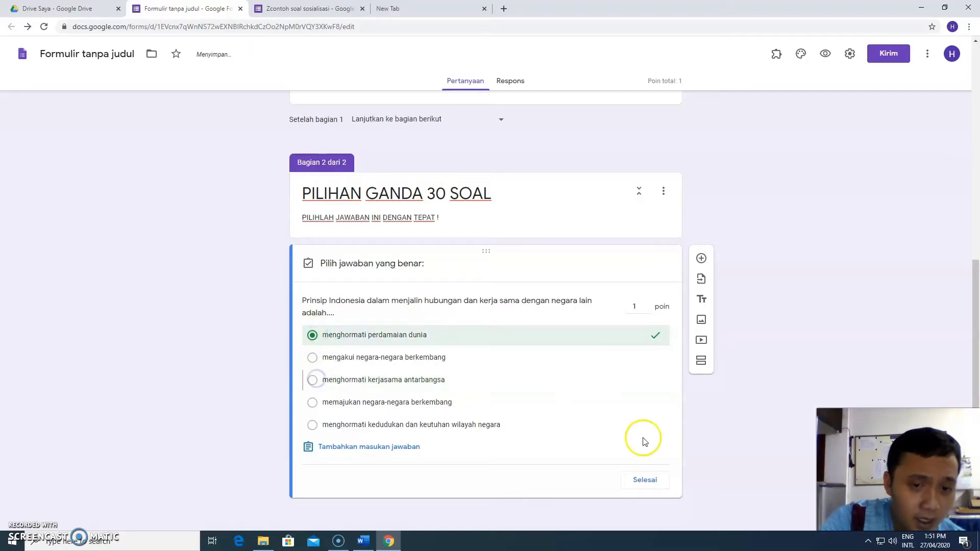
pyautogui.click(651, 480)
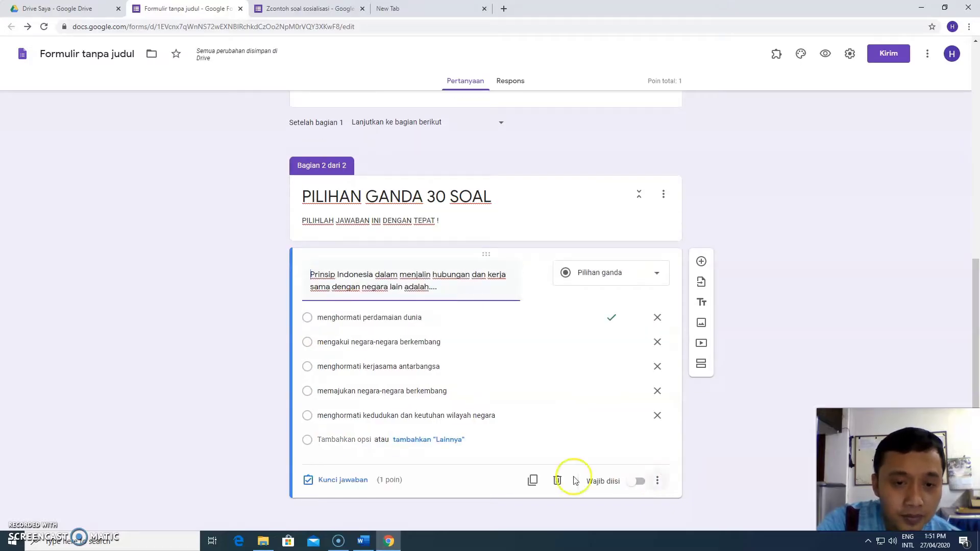
pyautogui.click(636, 487)
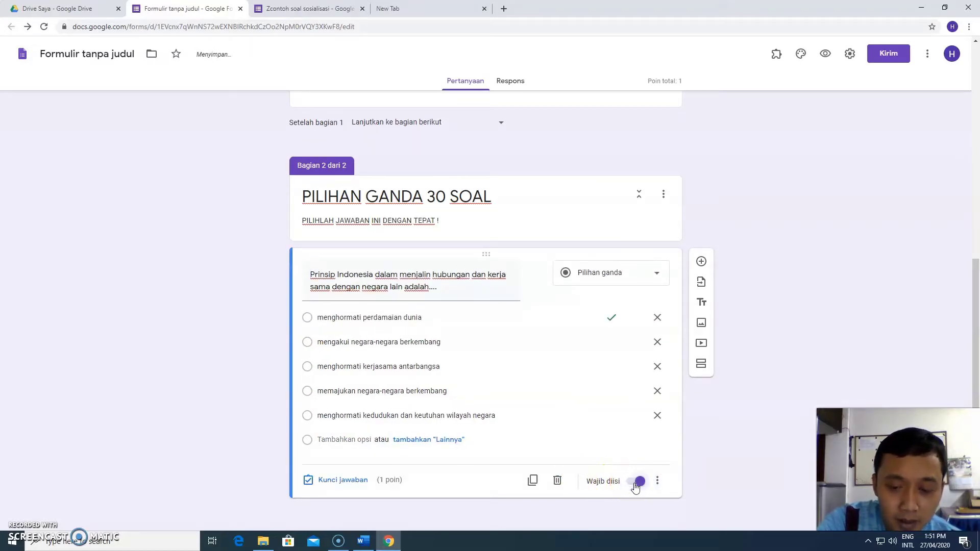
# - Add a new question below the first one and switch to the Word document to copy the text of question 2
pyautogui.click(701, 262)
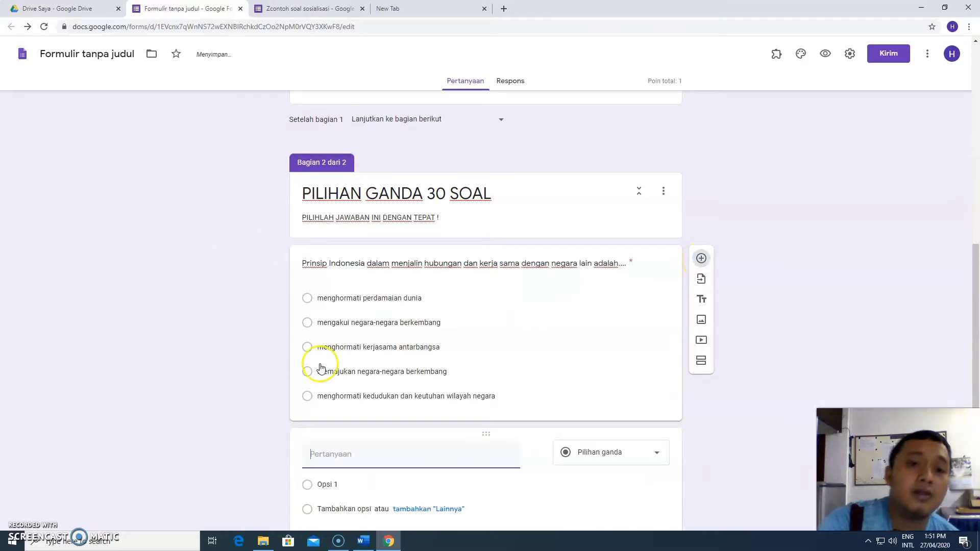
pyautogui.click(363, 541)
pyautogui.scroll(-1, 357, 327)
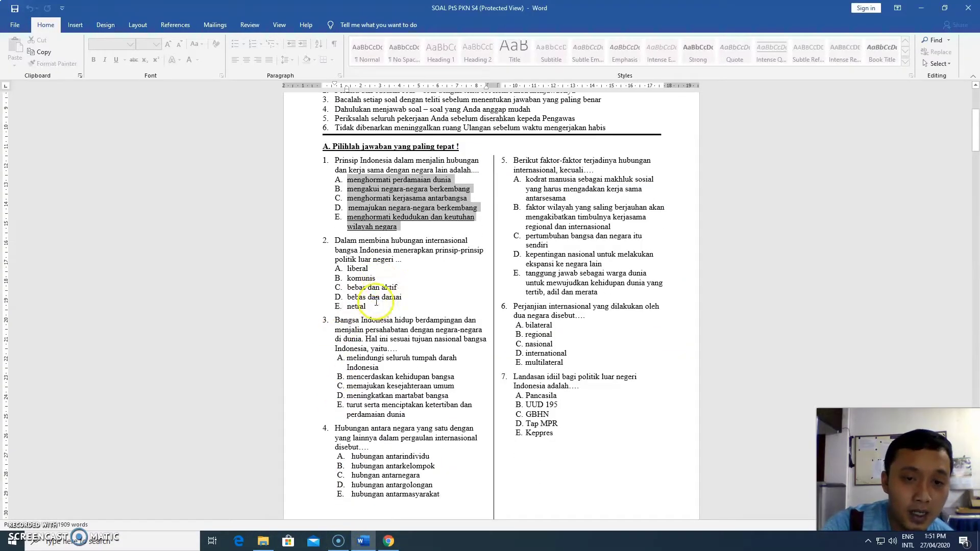
pyautogui.moveTo(369, 267); pyautogui.dragTo(336, 239)
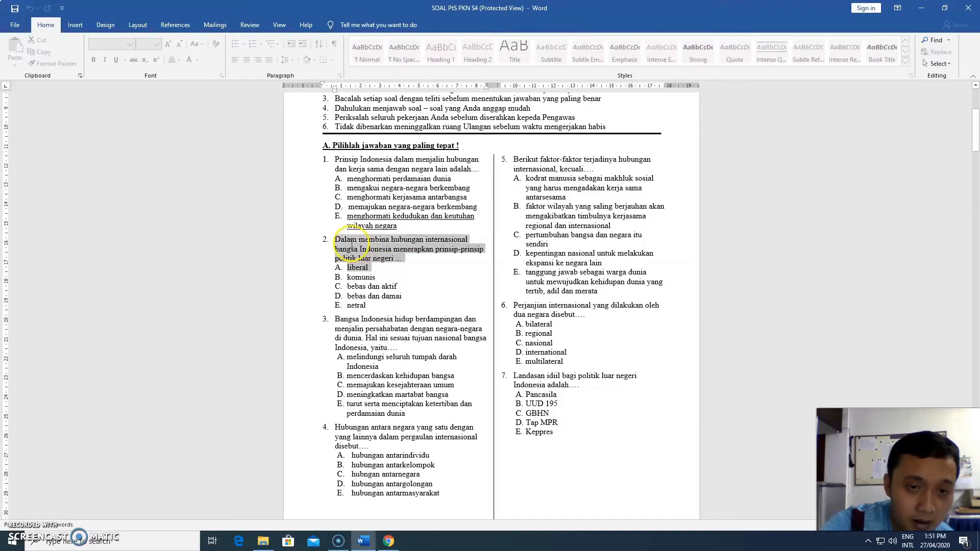
pyautogui.moveTo(405, 259); pyautogui.dragTo(337, 239)
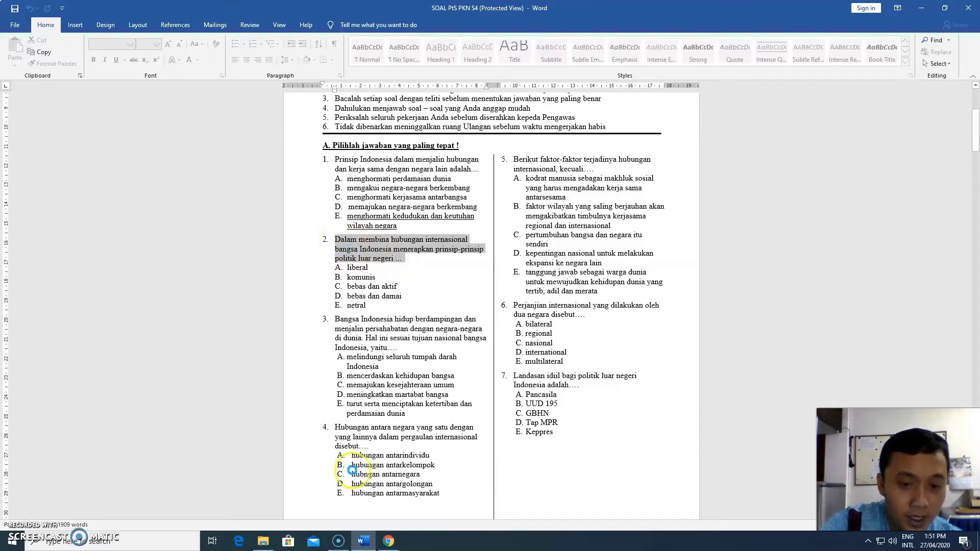
# - Paste "Dalam membina hubungan internasional bangsa Indonesia menerapkan prinsip-prinsip politik luar negeri ..." as the new form question's text, without its "2." number
pyautogui.click(389, 541)
pyautogui.click(324, 384)
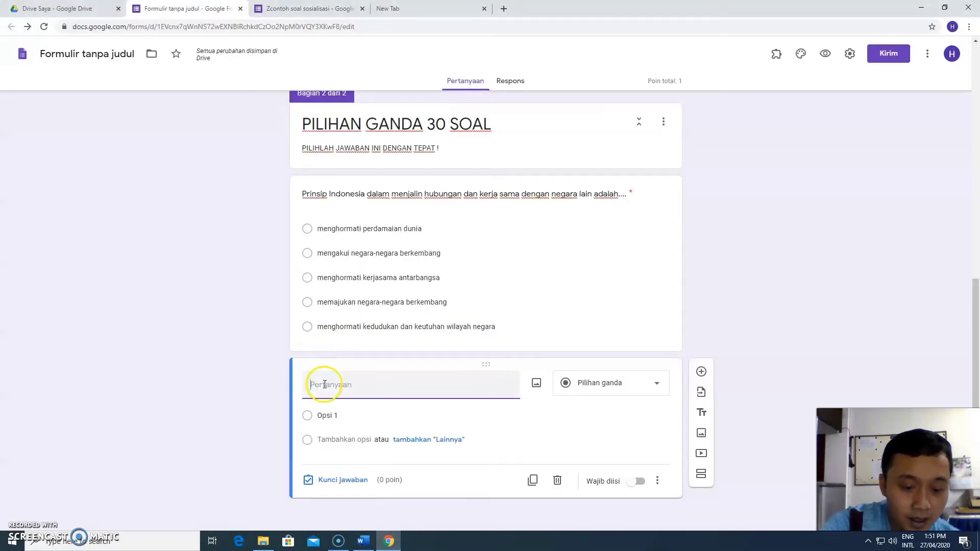
pyautogui.write('2. Dalam membina hubungan internasional bangsa Indonesia menerapkan prinsip-prinsip politik luar negeri ...')
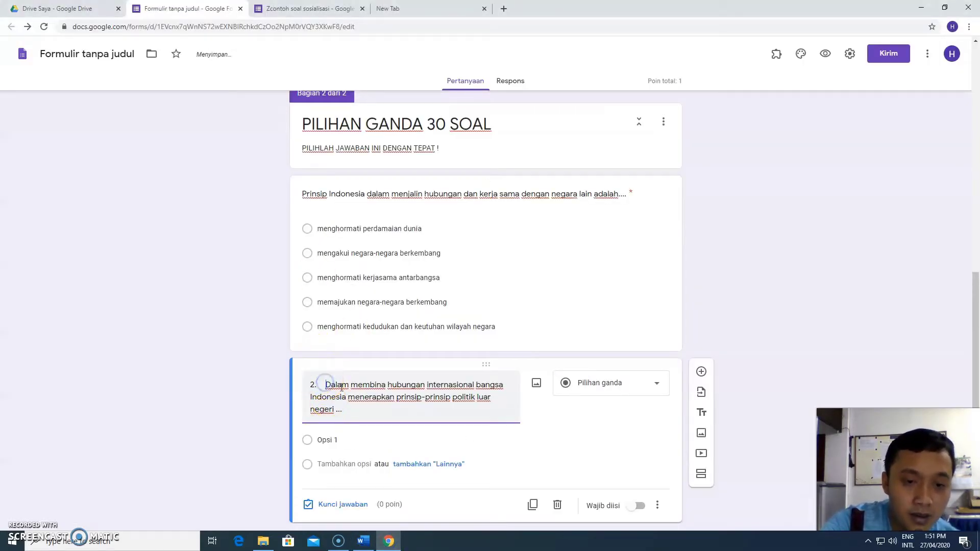
pyautogui.click(325, 385)
pyautogui.press('BackSpace')
pyautogui.press('BackSpace')
pyautogui.press('BackSpace')
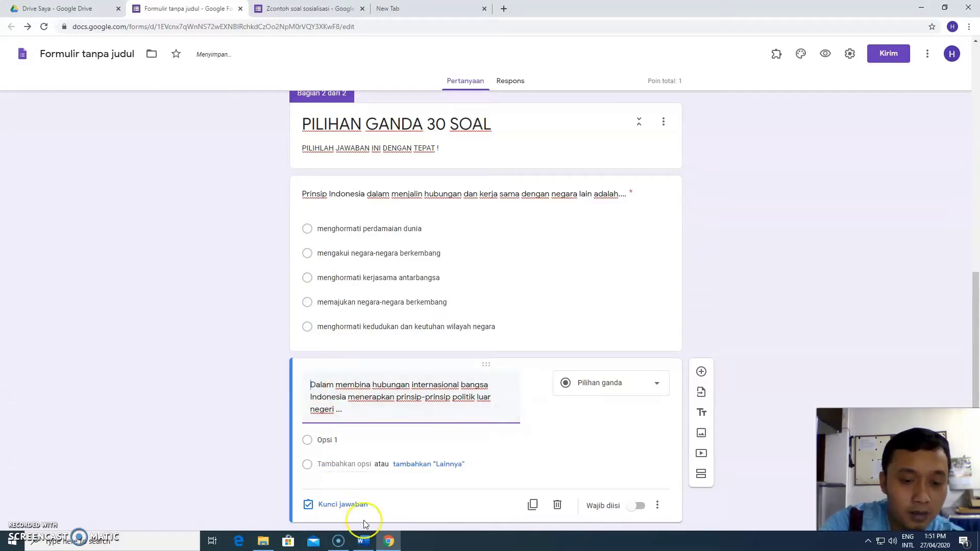
# - Copy the options liberal, komunis, bebas dan aktif, bebas dan damai and netral from question 2 in Word into the form question's answer options
pyautogui.click(387, 543)
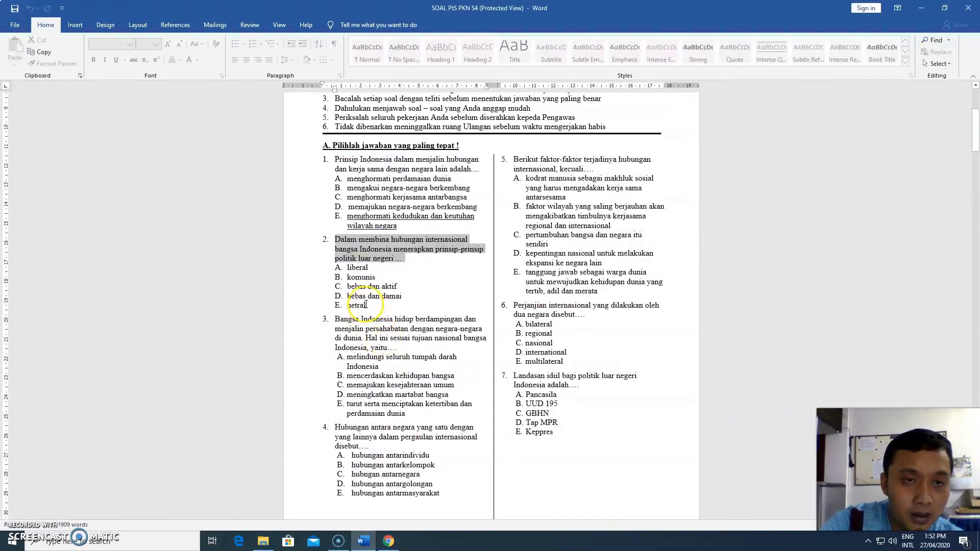
pyautogui.moveTo(368, 305); pyautogui.dragTo(347, 268)
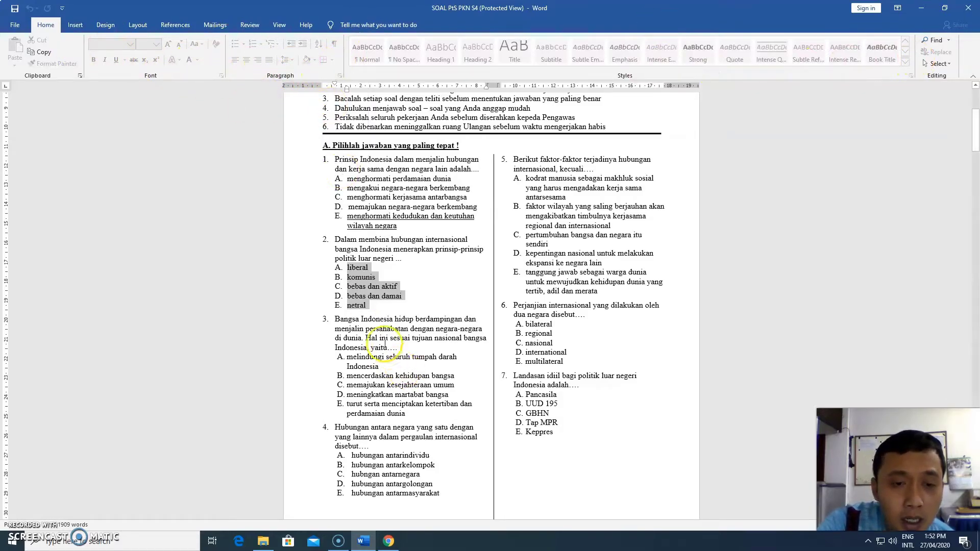
pyautogui.click(388, 541)
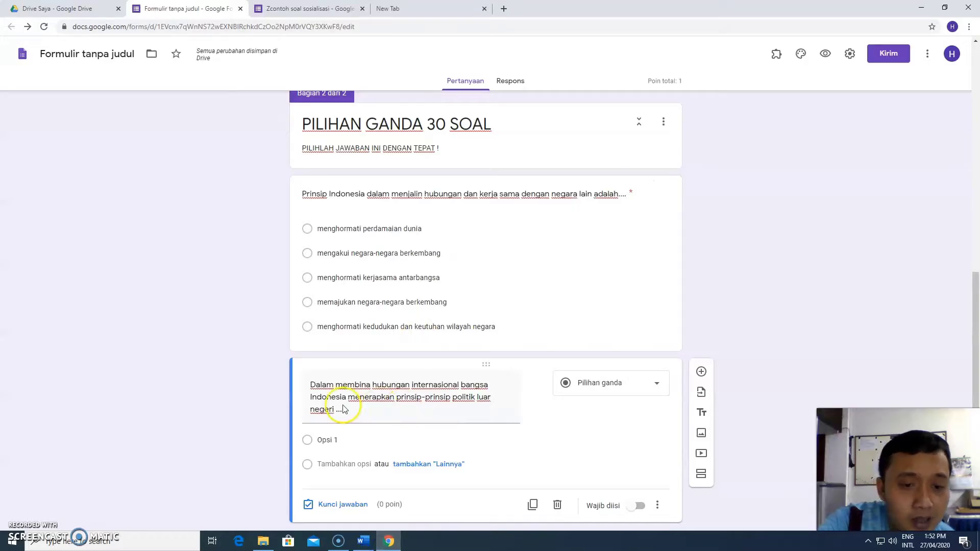
pyautogui.click(339, 413)
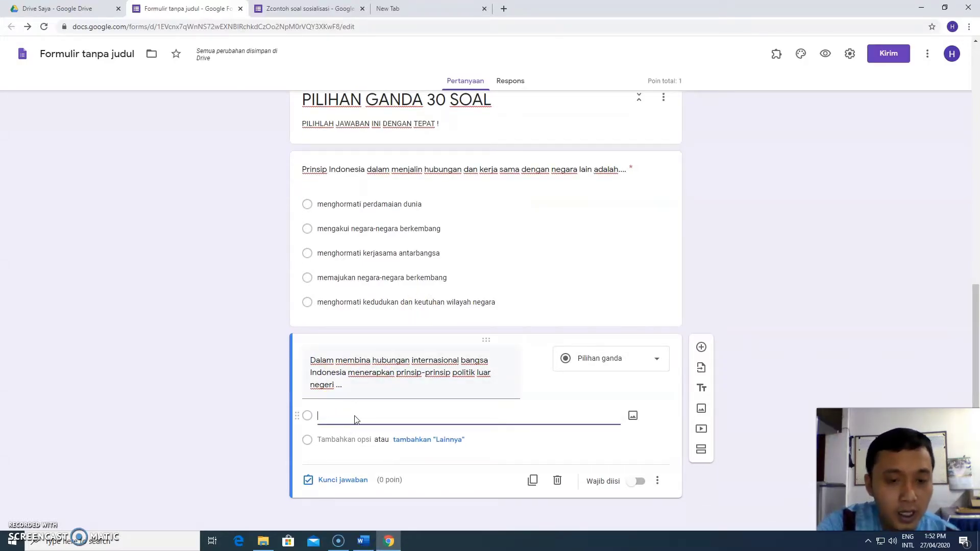
pyautogui.write('A.\tliberal B.\tkomunis C.\tbebas dan aktif D.\tbebas dan damai E.\tnetral')
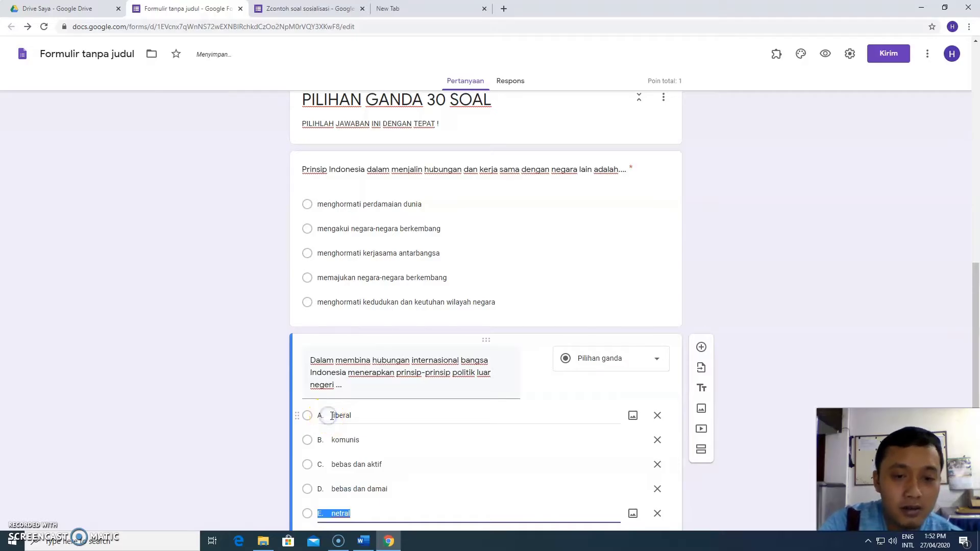
# - Remove the "A." and "B." prefixes from the options "liberal" and "komunis"
pyautogui.click(332, 415)
pyautogui.press('BackSpace')
pyautogui.press('BackSpace')
pyautogui.press('BackSpace')
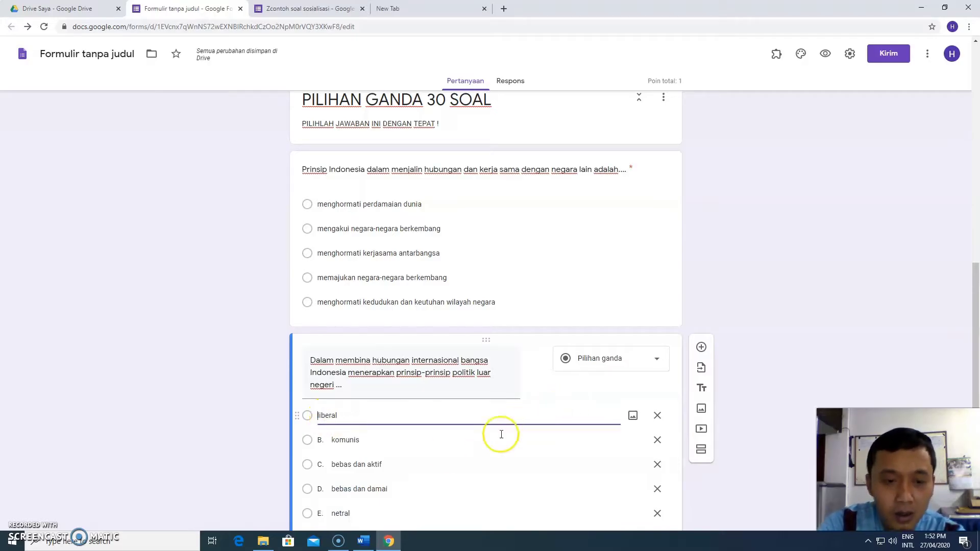
pyautogui.tripleClick(333, 437)
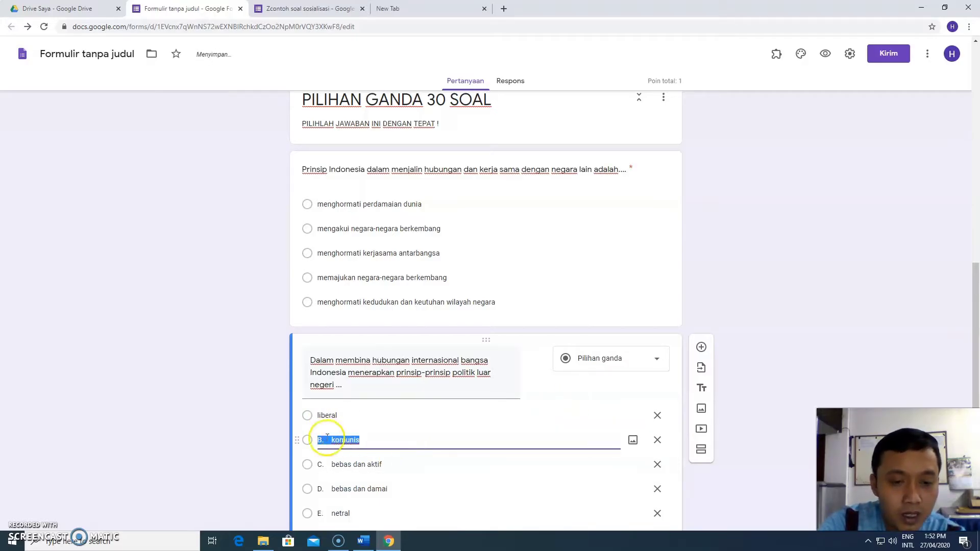
pyautogui.click(330, 438)
pyautogui.press('BackSpace')
pyautogui.press('BackSpace')
pyautogui.press('BackSpace')
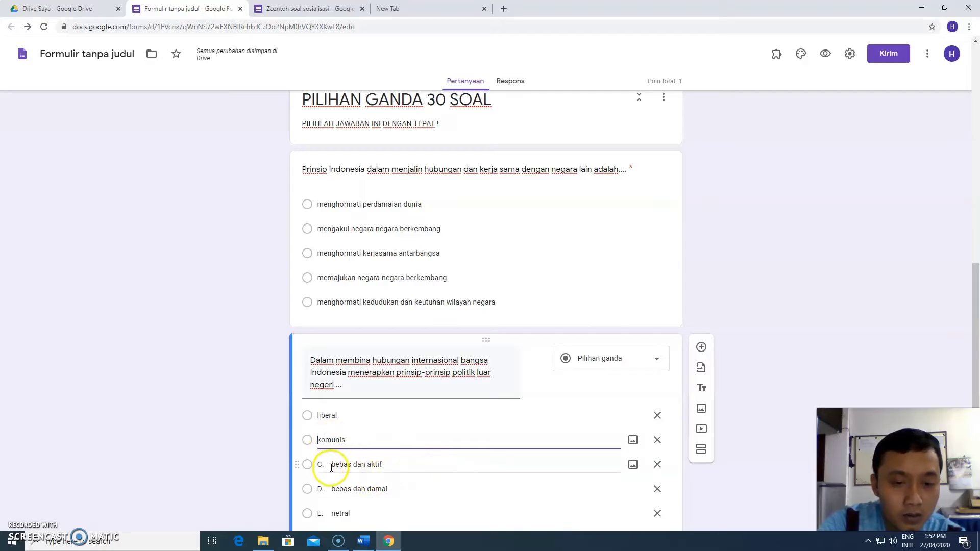
# - Remove the "C." and "D." prefixes from the options "bebas dan aktif" and "bebas dan damai"
pyautogui.tripleClick(331, 468)
pyautogui.click(331, 466)
pyautogui.press('BackSpace')
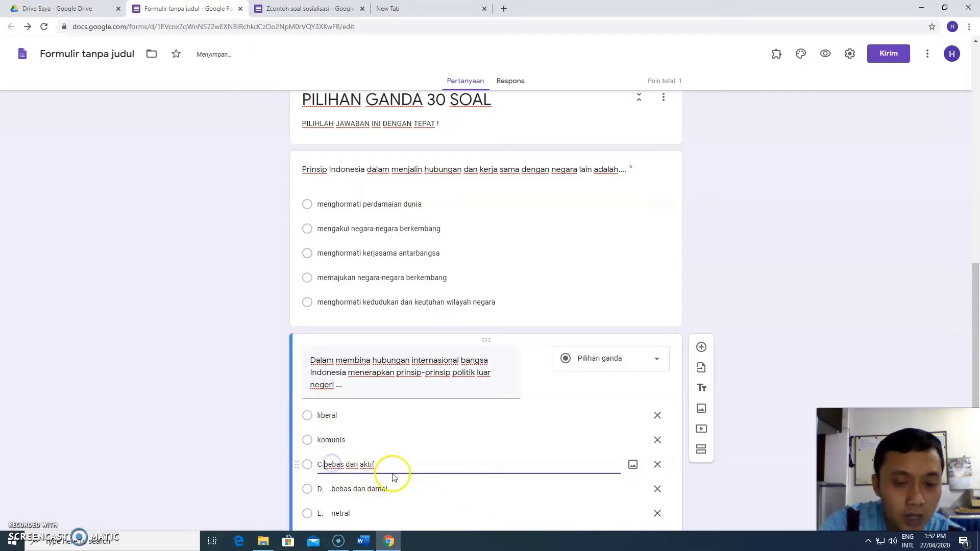
pyautogui.press('BackSpace')
pyautogui.press('BackSpace')
pyautogui.tripleClick(332, 490)
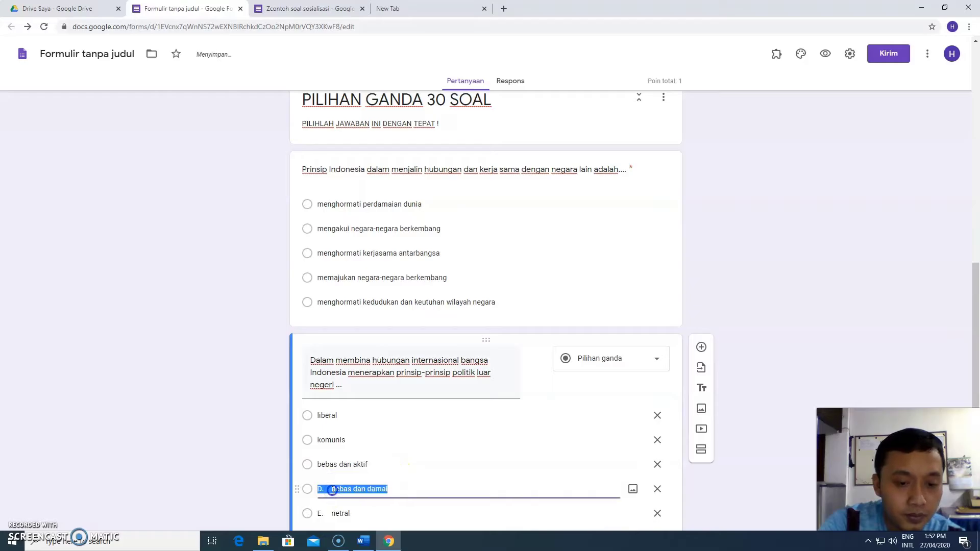
pyautogui.click(333, 490)
pyautogui.press('BackSpace')
pyautogui.press('BackSpace')
pyautogui.press('BackSpace')
# - Remove the "E." prefix from the option "netral"
pyautogui.tripleClick(327, 512)
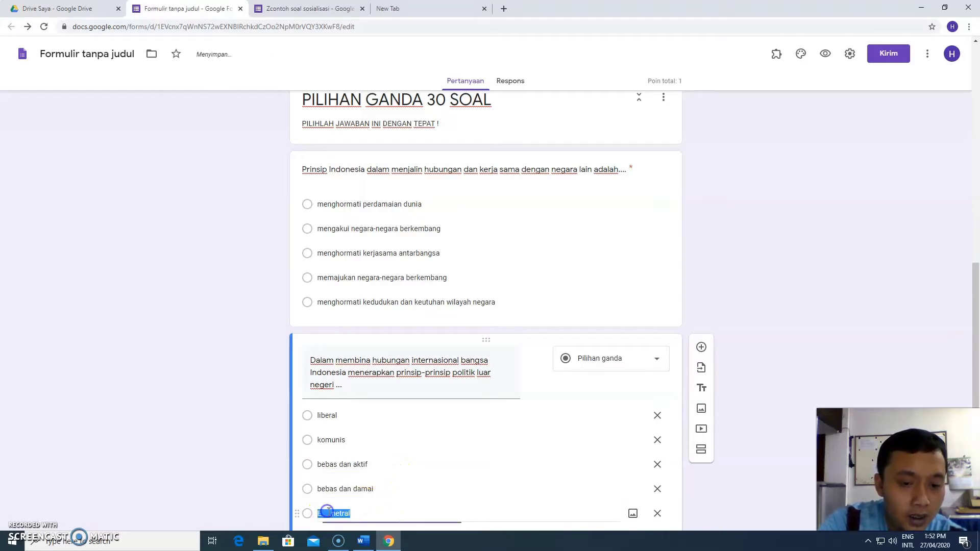
pyautogui.scroll(-2, 358, 507)
pyautogui.press('BackSpace')
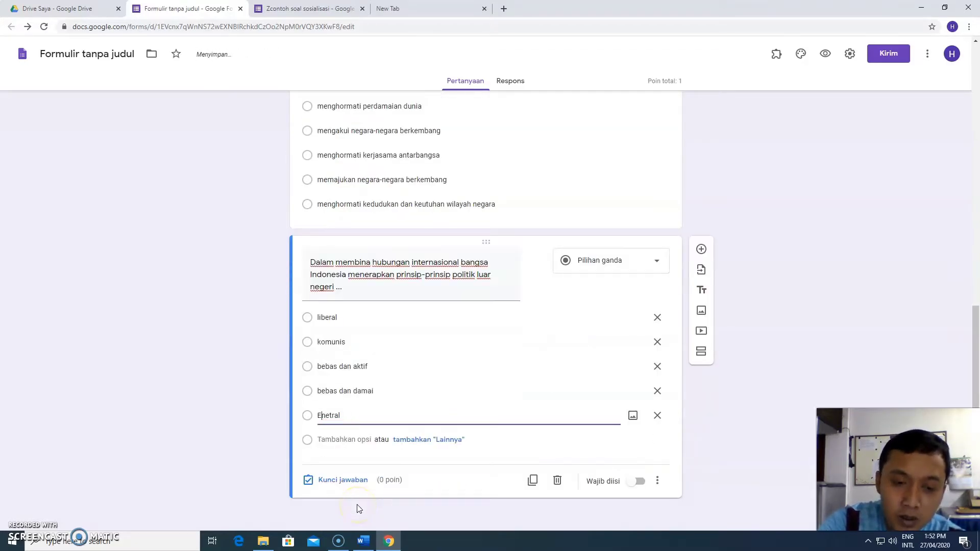
pyautogui.press('BackSpace')
# - Set the second question's answer key to "bebas dan aktif" with 1 point and make the question required
pyautogui.scroll(5, 359, 505)
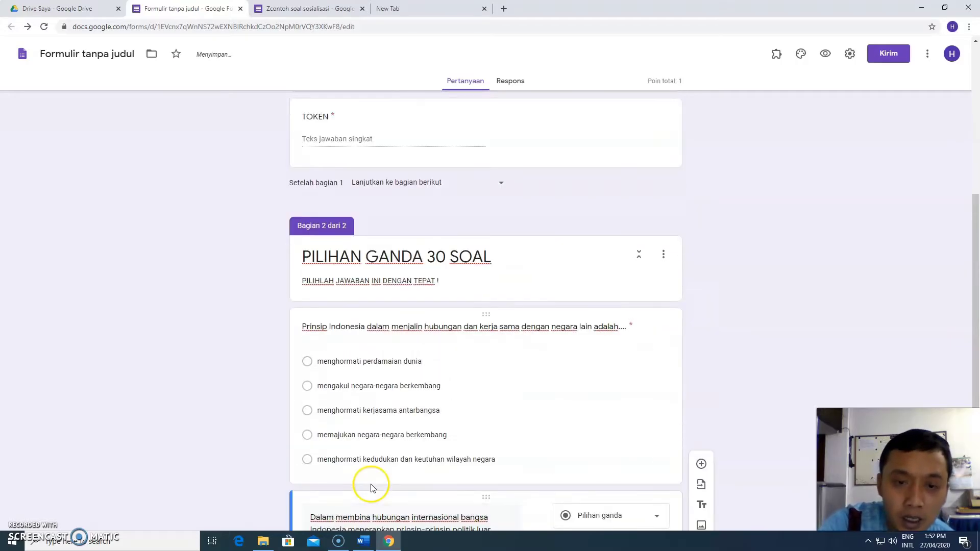
pyautogui.scroll(-3, 371, 485)
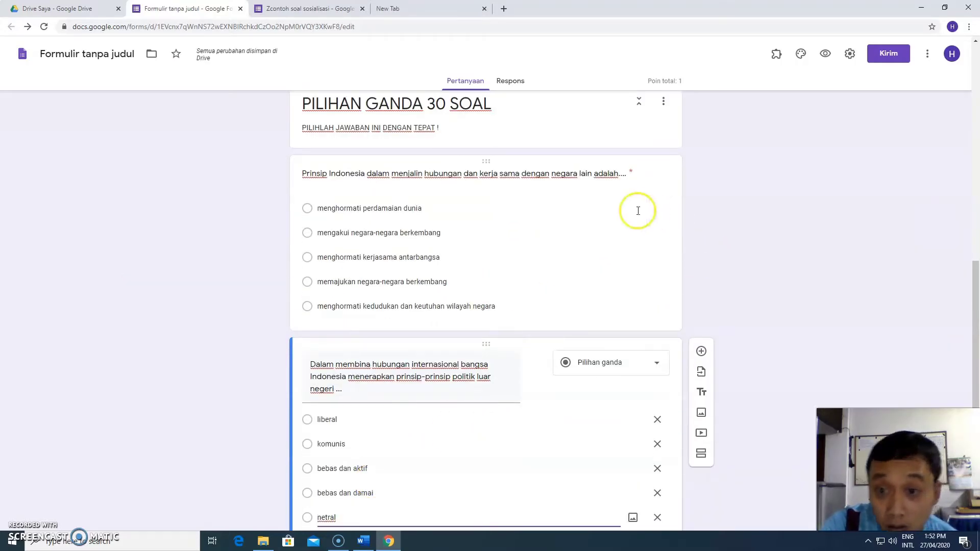
pyautogui.scroll(-1, 663, 357)
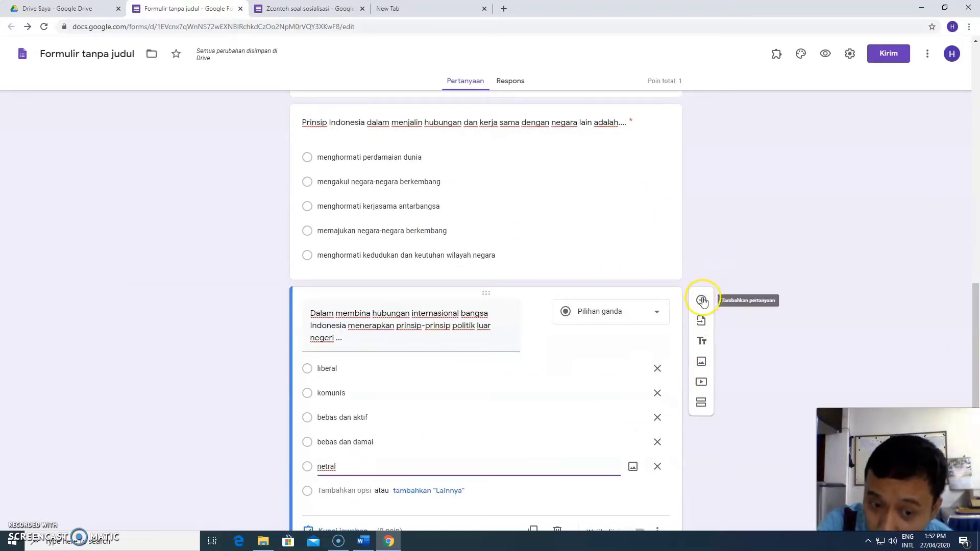
pyautogui.scroll(-1, 638, 358)
pyautogui.click(341, 485)
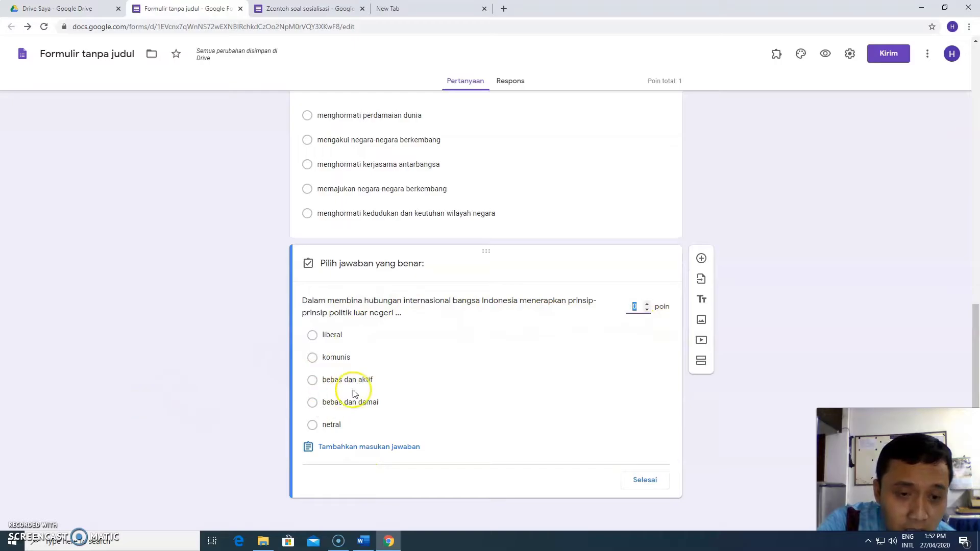
pyautogui.click(312, 380)
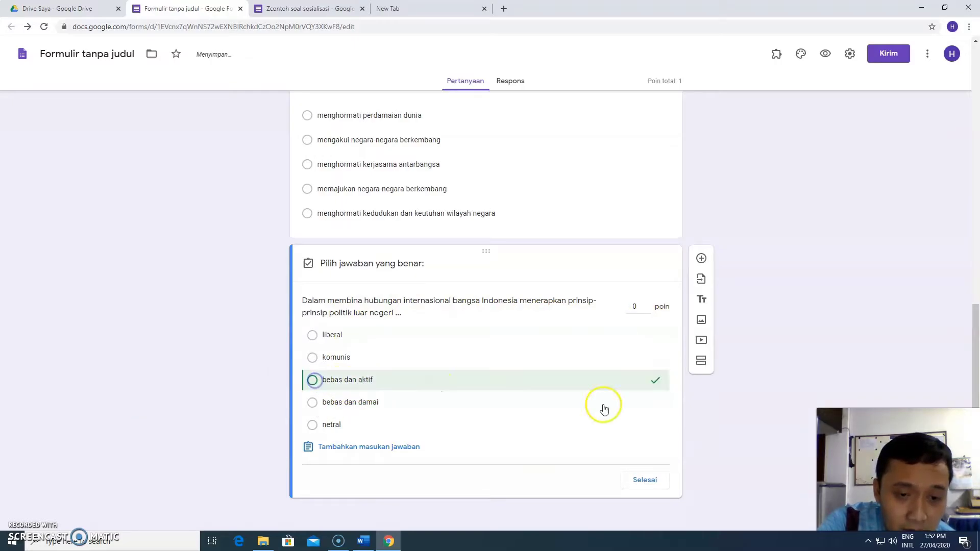
pyautogui.click(647, 303)
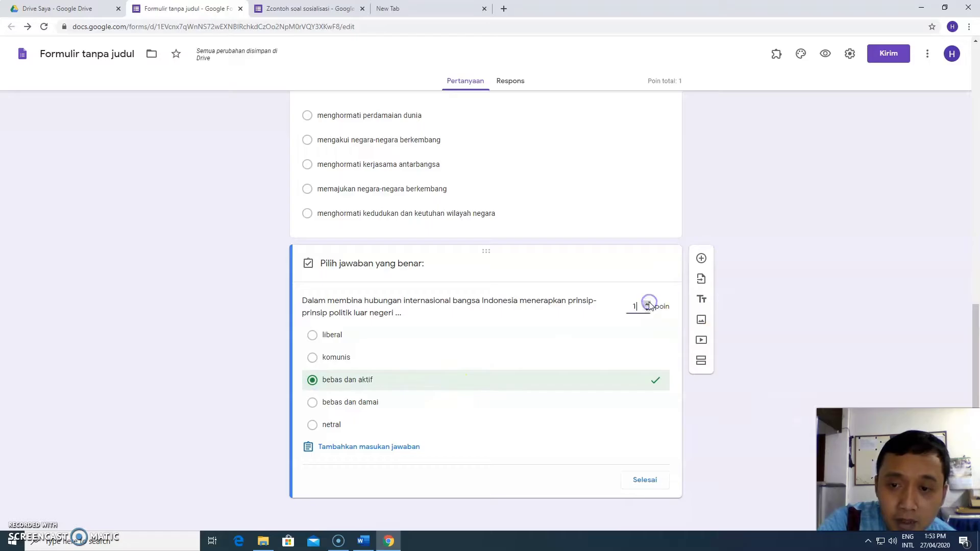
pyautogui.click(638, 483)
pyautogui.click(638, 482)
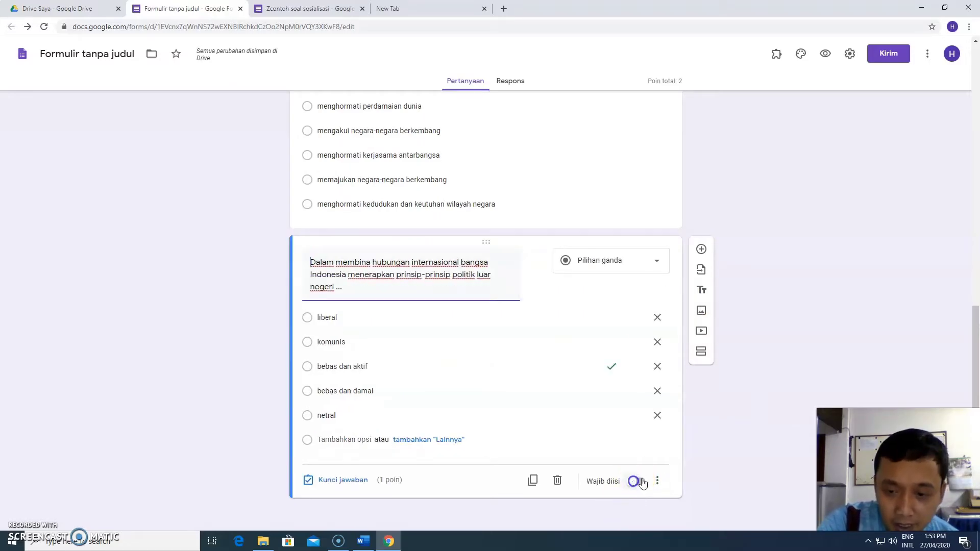
# - Add a question titled "CONTOH SOAL GAMBAR" and insert a Soekarno portrait found through Google image search
pyautogui.click(699, 249)
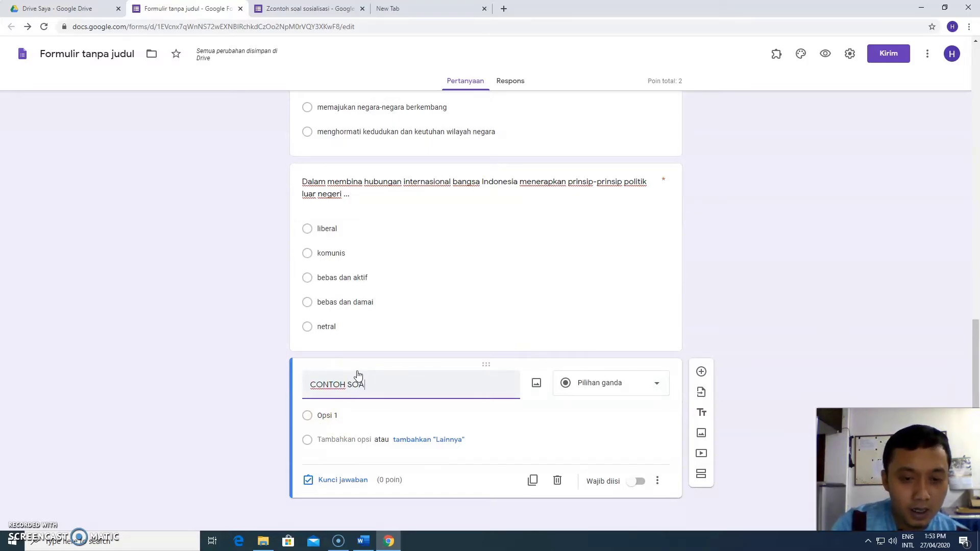
pyautogui.write('GAMBAR')
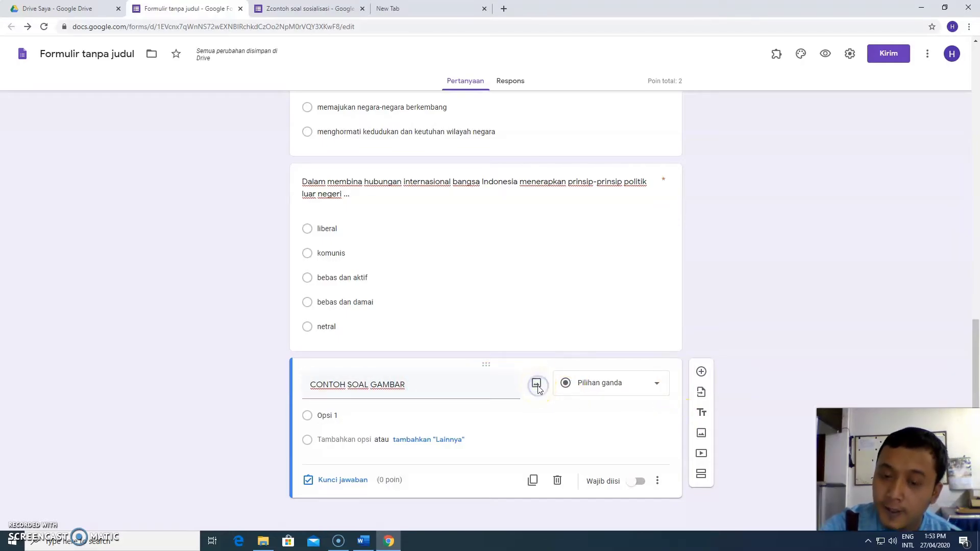
pyautogui.click(537, 385)
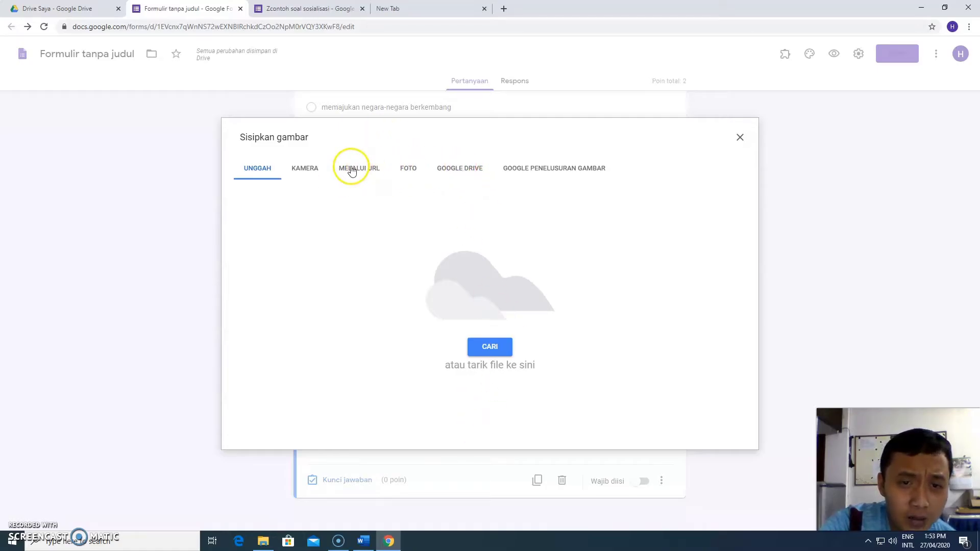
pyautogui.click(540, 170)
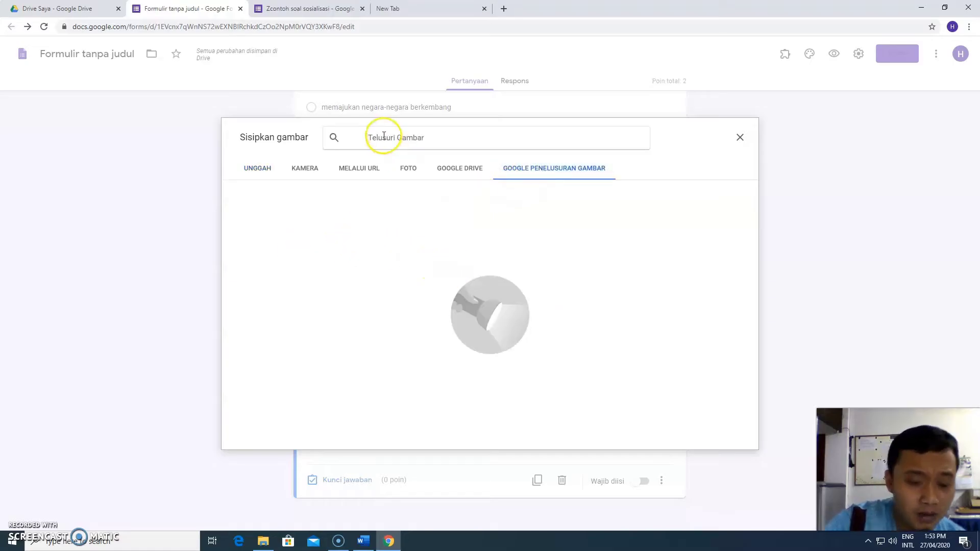
pyautogui.write('SOEKARNO')
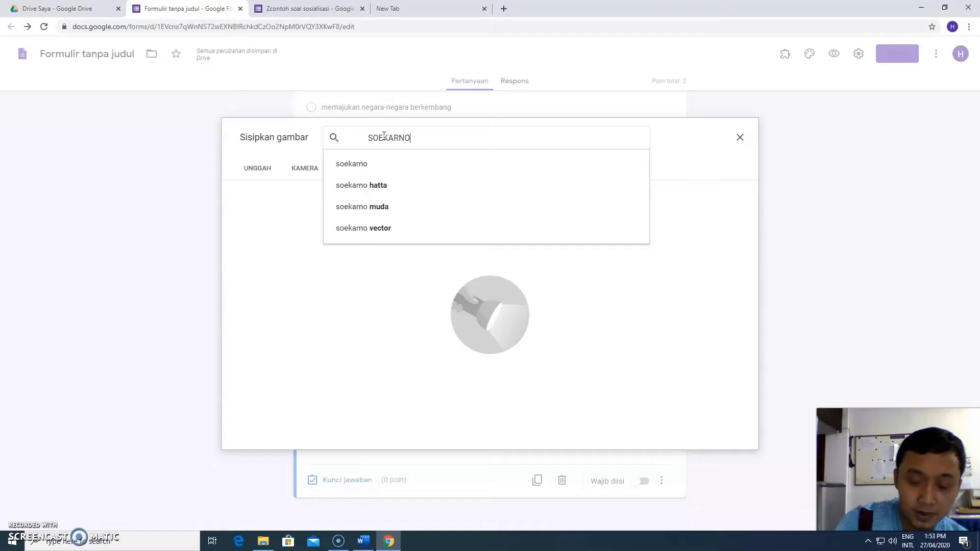
pyautogui.press('Return')
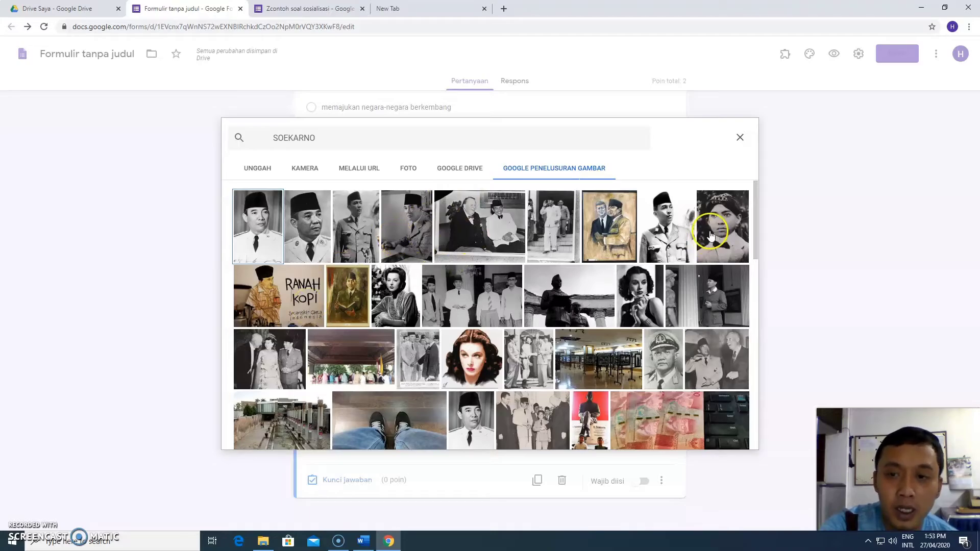
pyautogui.click(677, 239)
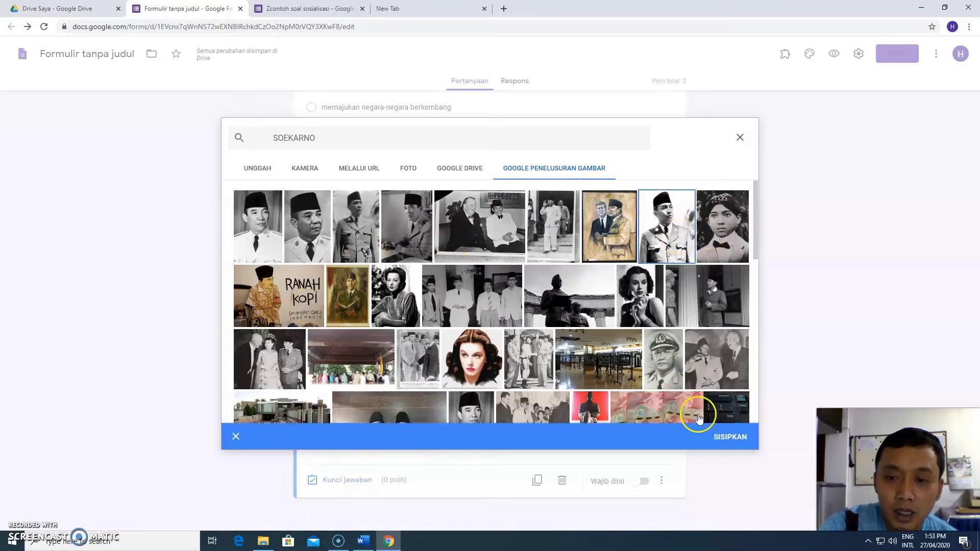
pyautogui.click(726, 437)
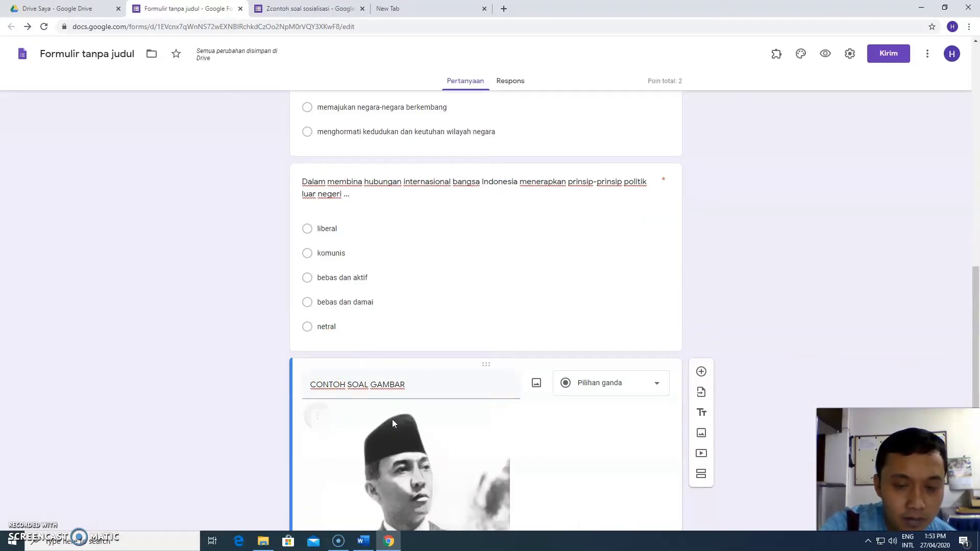
# - Shrink the portrait in the image question proportionally to about 70 percent of its inserted size
pyautogui.scroll(-4, 404, 418)
pyautogui.scroll(-1, 411, 416)
pyautogui.click(424, 366)
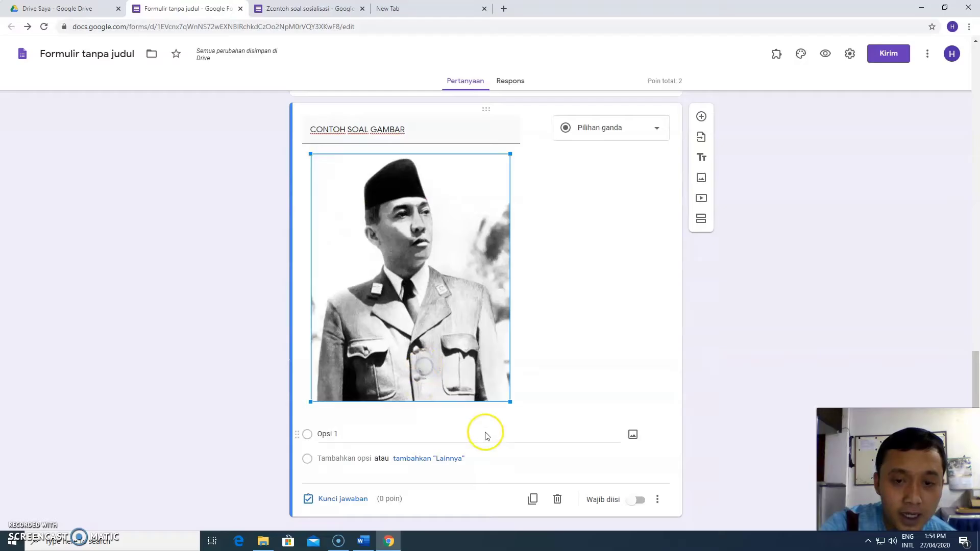
pyautogui.moveTo(509, 401); pyautogui.dragTo(450, 310)
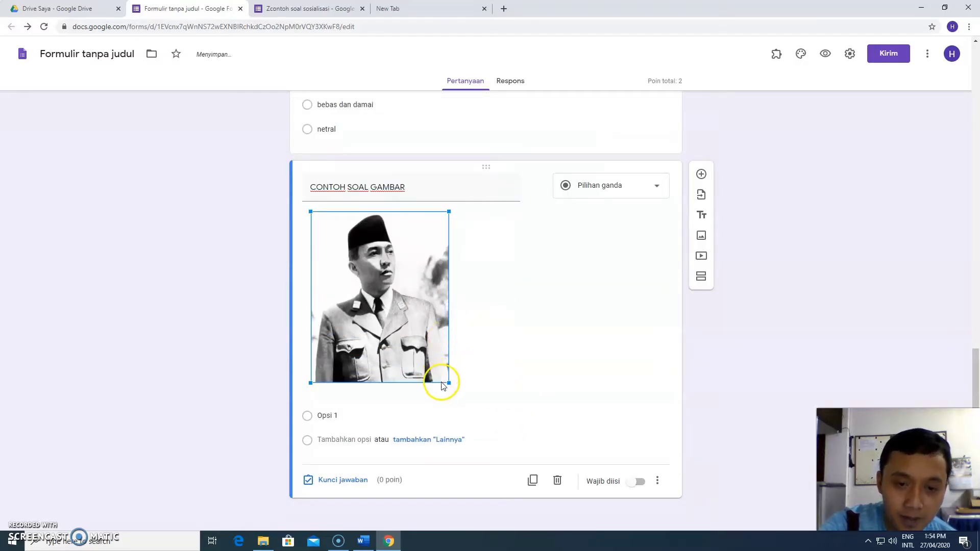
# - Enter the five answer options "A", "B", "C", "D" and "E" for the image question
pyautogui.click(351, 415)
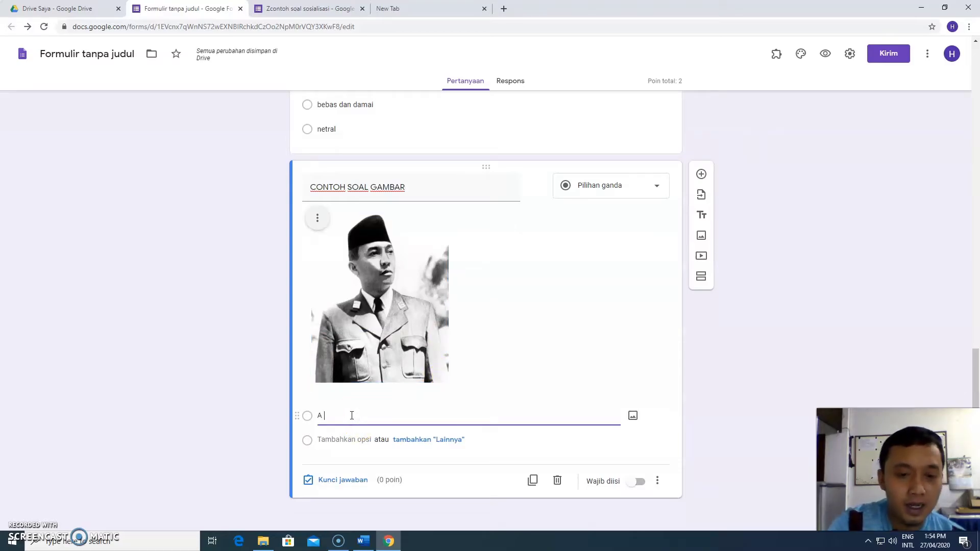
pyautogui.write('A')
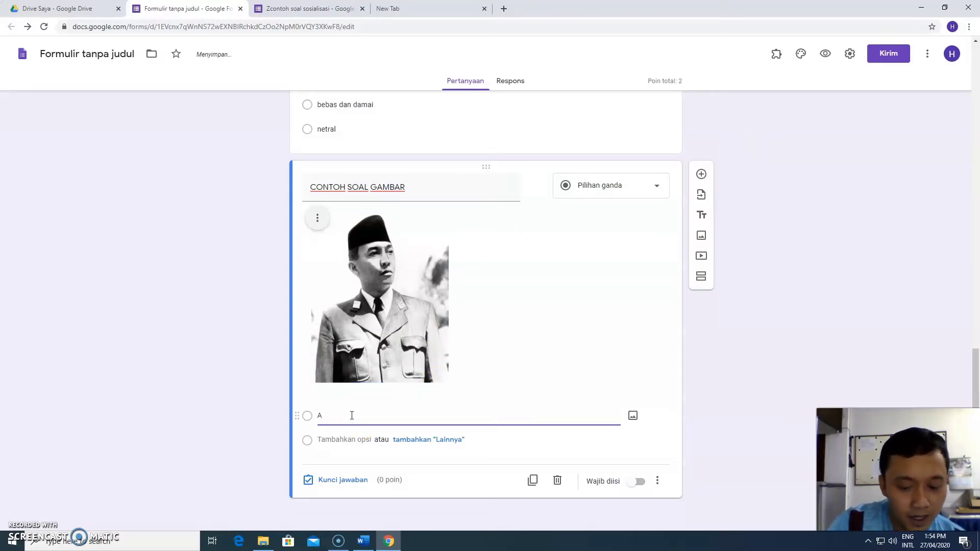
pyautogui.press('Return')
pyautogui.write('B')
pyautogui.press('Return')
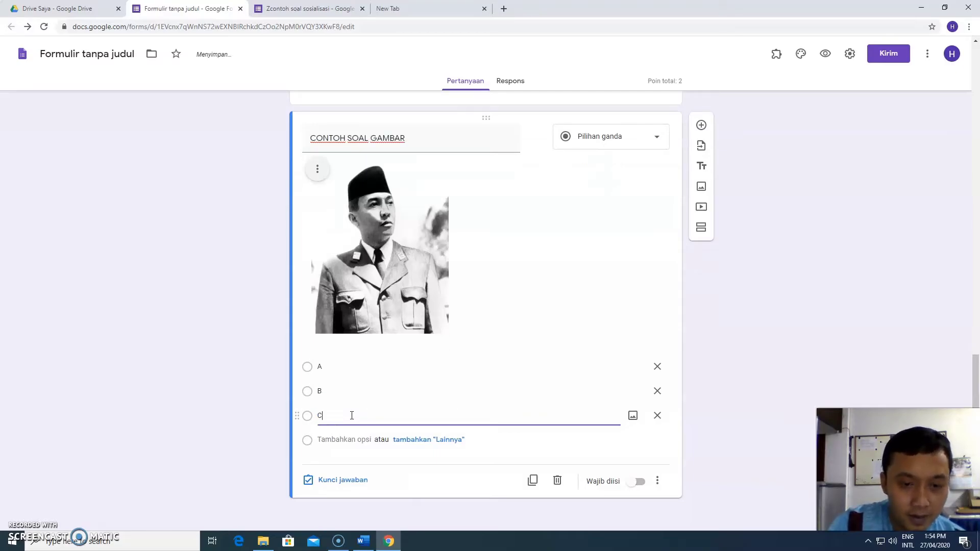
pyautogui.press('Return')
pyautogui.write('D')
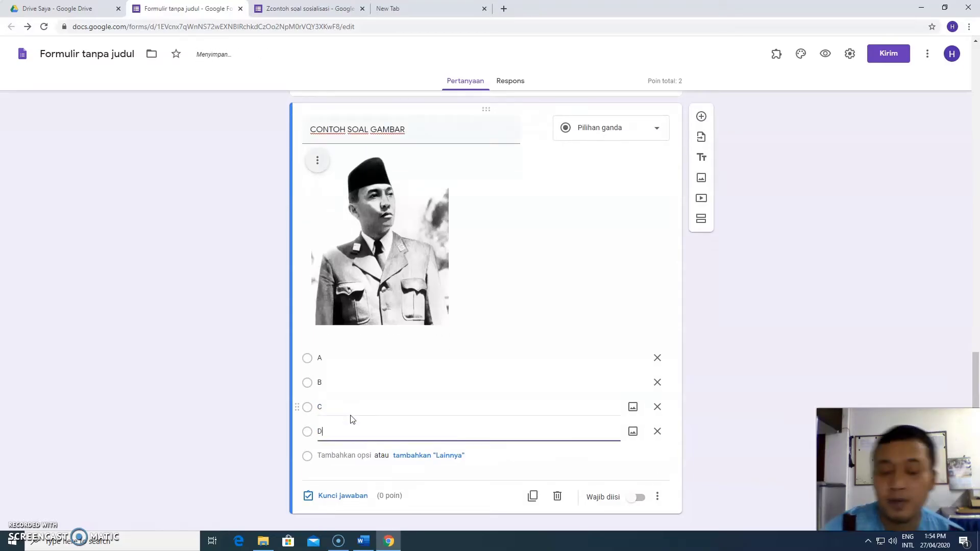
pyautogui.press('Return')
pyautogui.write('E')
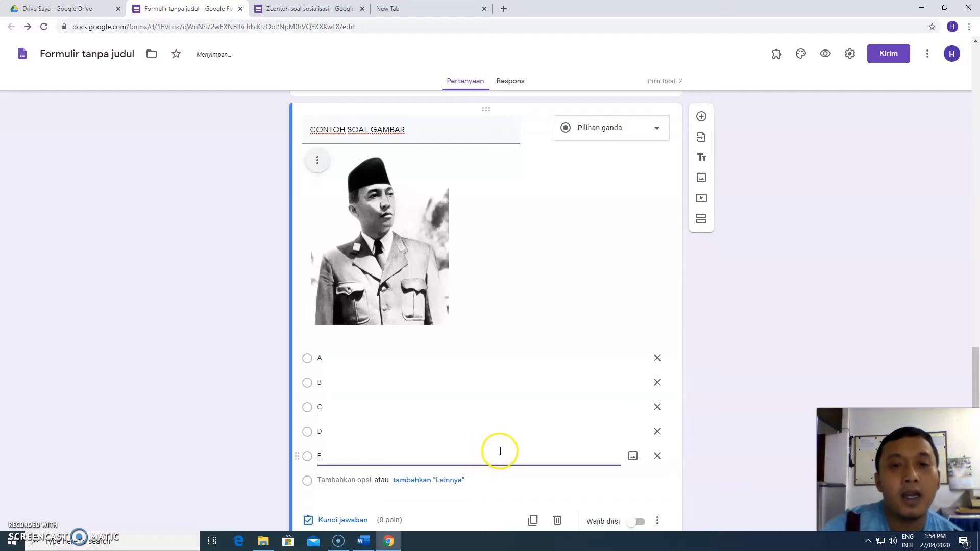
# - Make the image question required and set its score to 1 point
pyautogui.scroll(2, 499, 451)
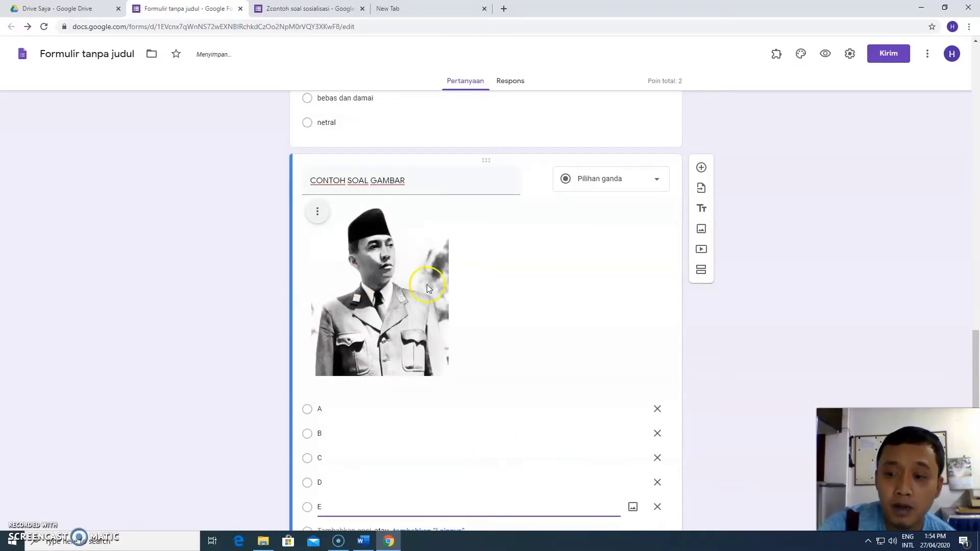
pyautogui.scroll(-2, 366, 317)
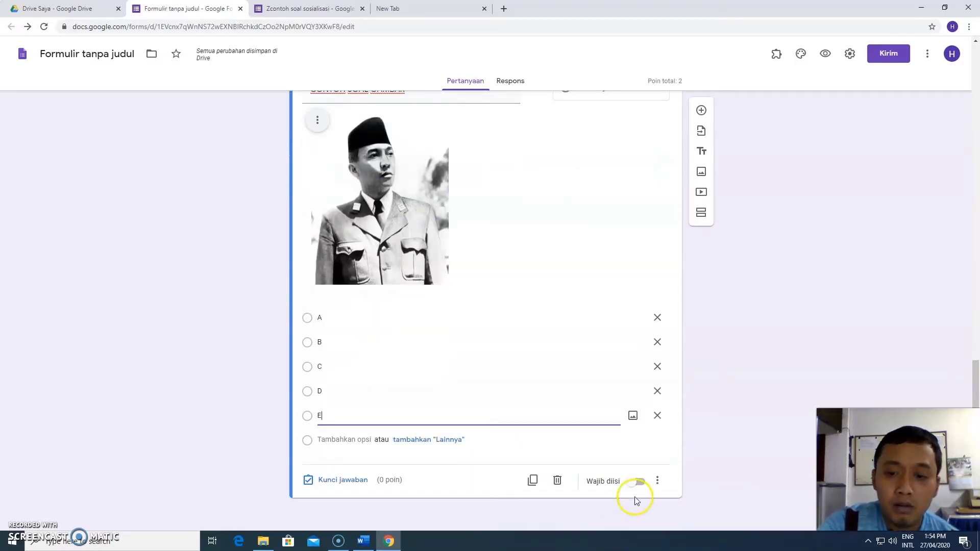
pyautogui.click(633, 482)
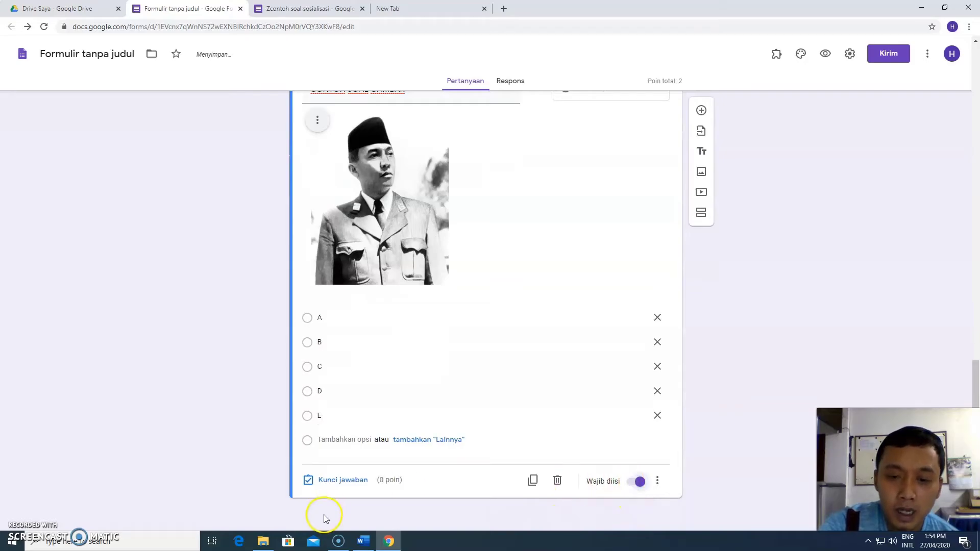
pyautogui.click(355, 485)
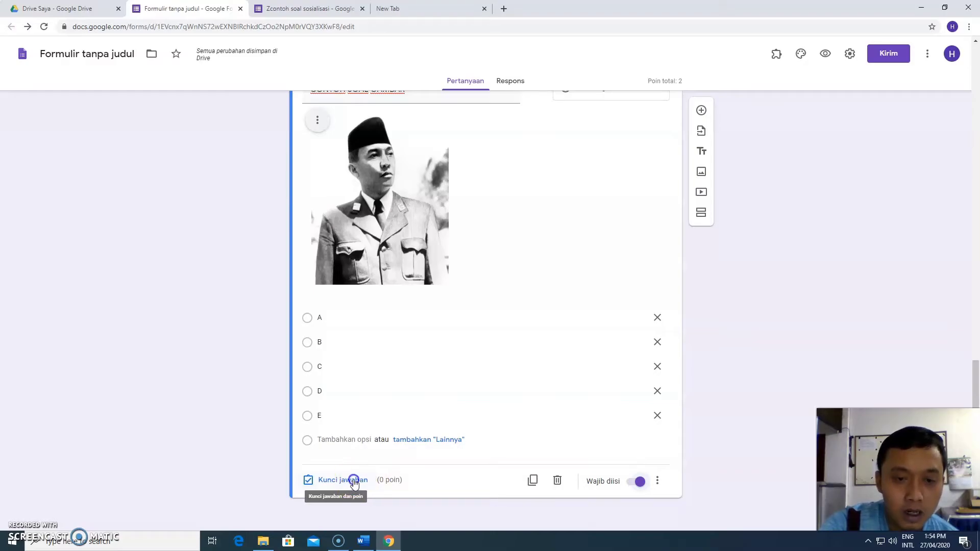
pyautogui.click(356, 483)
pyautogui.click(635, 120)
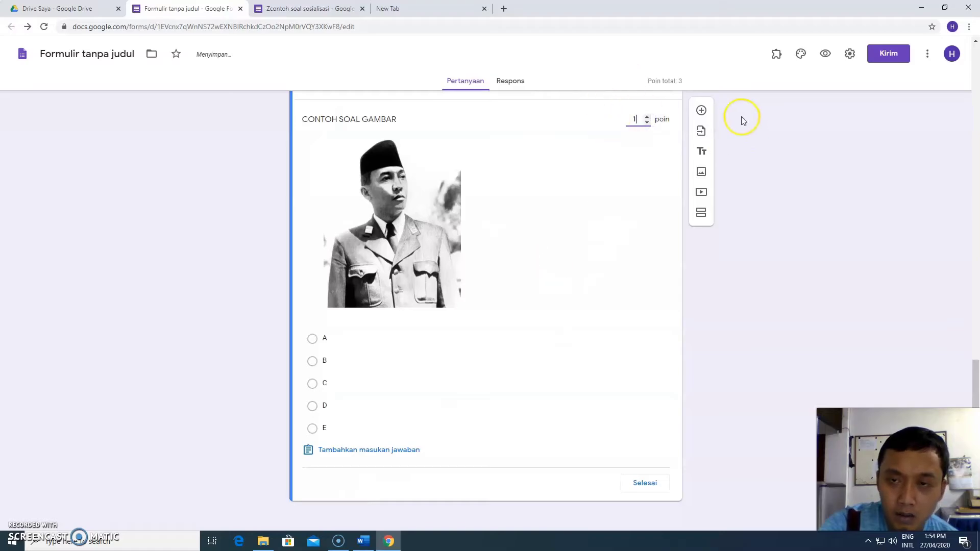
pyautogui.click(646, 484)
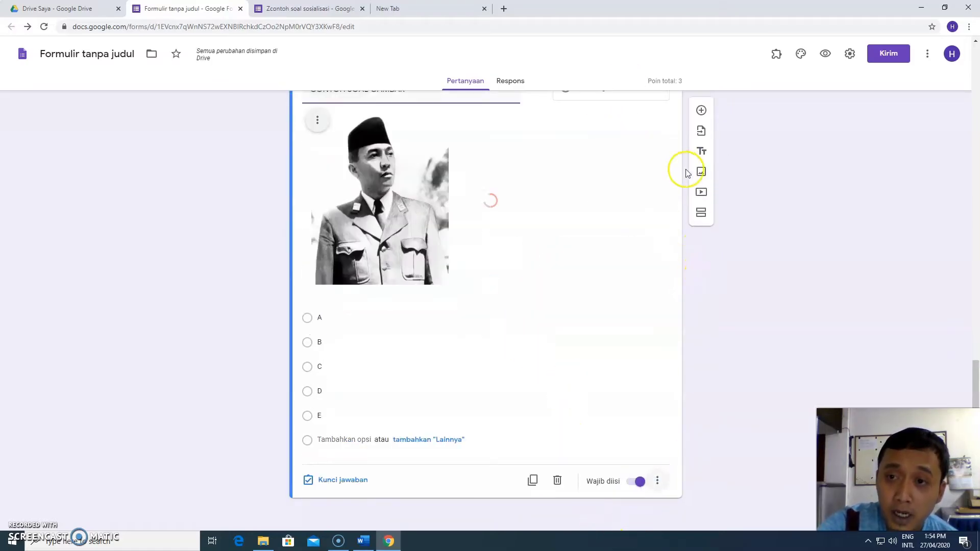
# - Add a section after the image question titled "ESSAI" with the description "JAWABLAH PERTANYAAN YANG ADA DI BAWAH INI"
pyautogui.scroll(1, 607, 431)
pyautogui.scroll(-2, 606, 428)
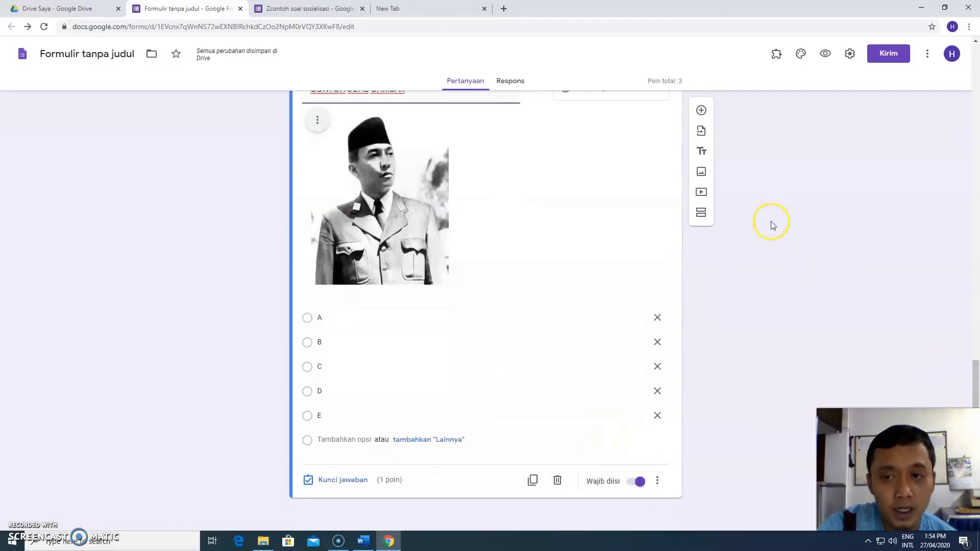
pyautogui.click(702, 214)
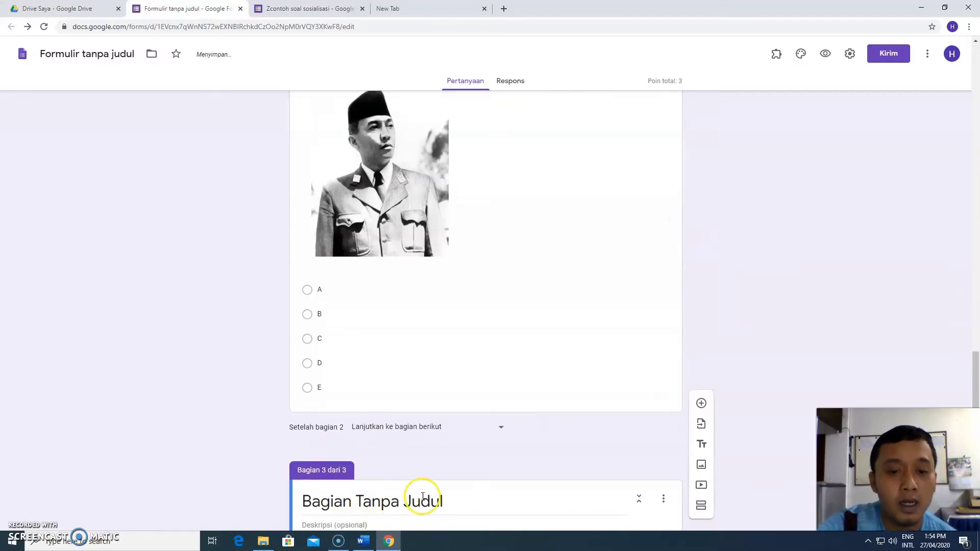
pyautogui.click(485, 458)
pyautogui.write('ESSAI')
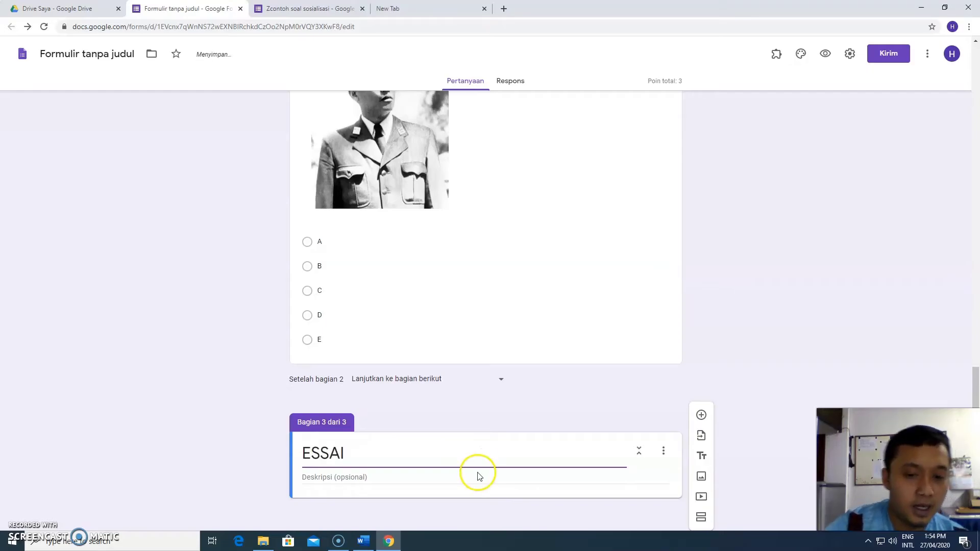
pyautogui.click(471, 475)
pyautogui.write('JAWA')
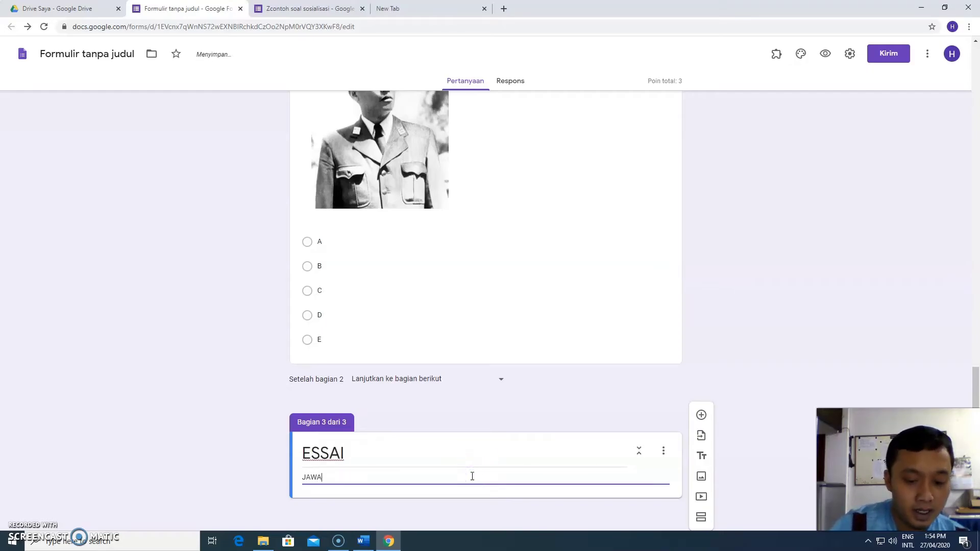
pyautogui.write('N')
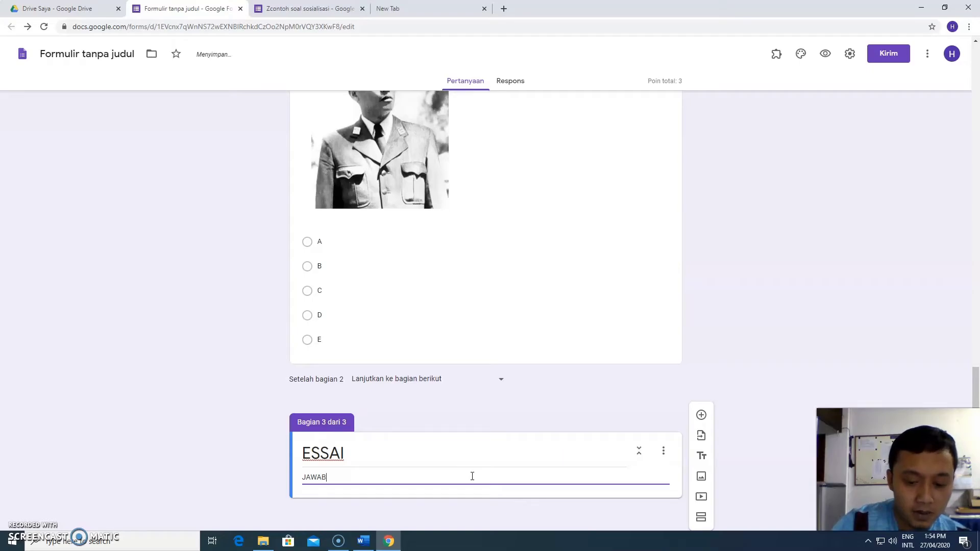
pyautogui.write('LAH PERTANYAAN YANG ADA DI BAWAH INI')
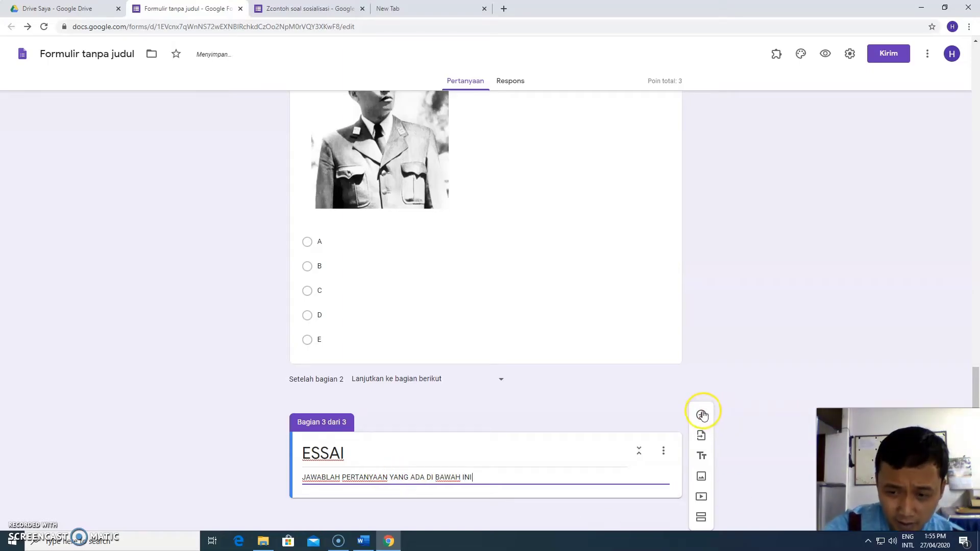
# - Add a question to the ESSAI section reading "Jelaskanlah apa yang dimaksud dengan demokrasi"
pyautogui.click(701, 415)
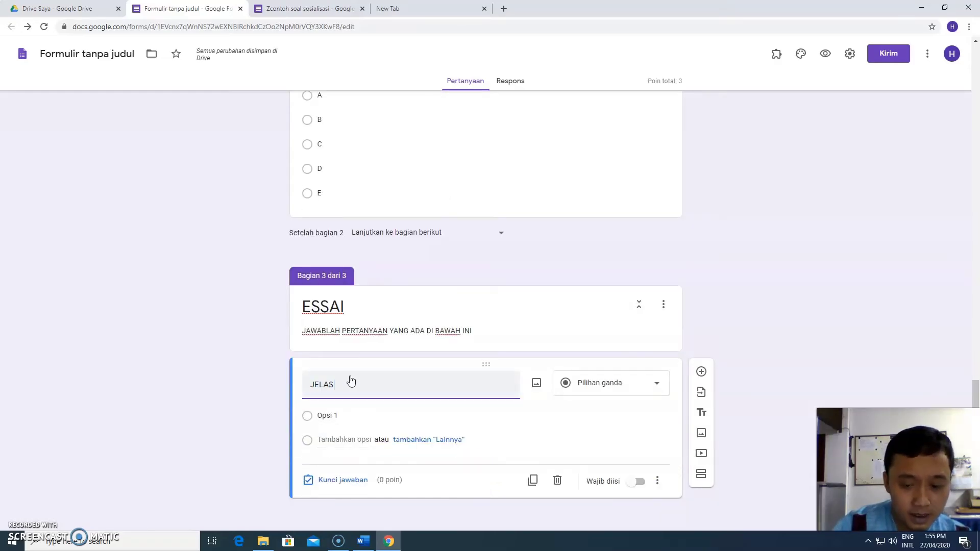
pyautogui.write('Je')
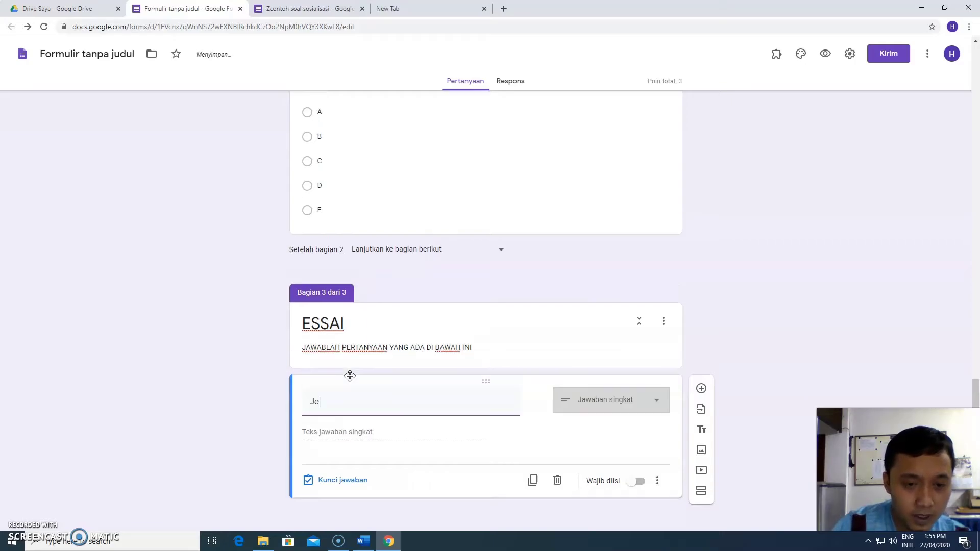
pyautogui.write('lah ')
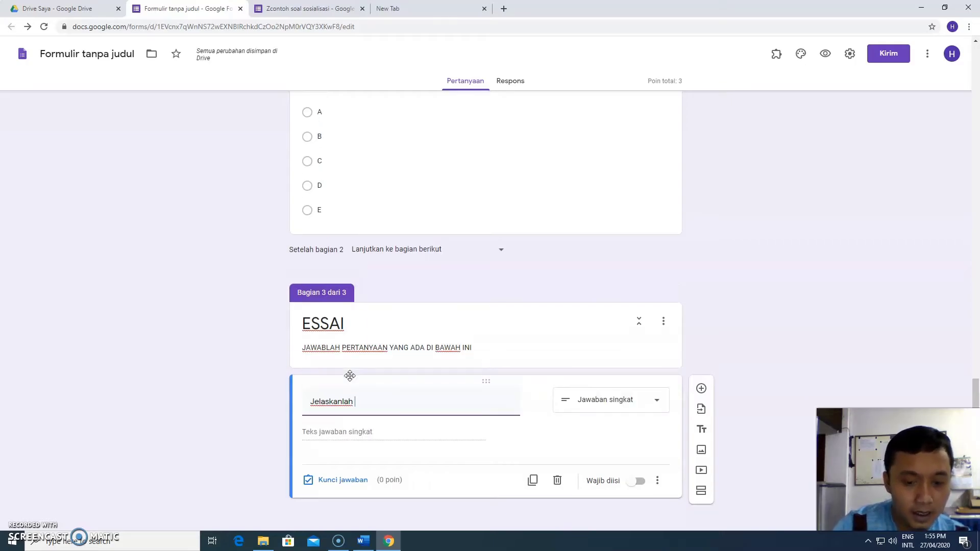
pyautogui.write('apa yang dimaksud dengan demokras')
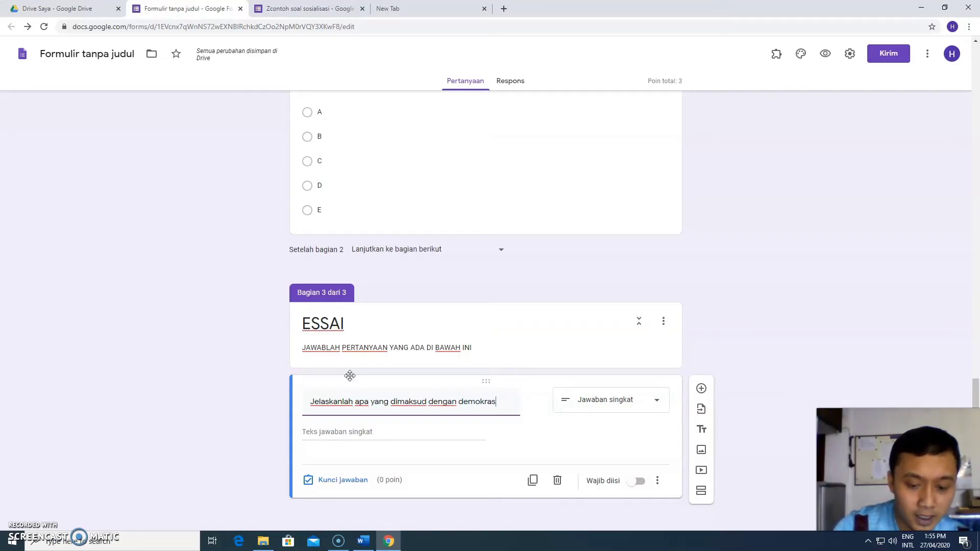
pyautogui.write('i')
# - Set the answer type of the essay question about demokrasi to Paragraf
pyautogui.click(648, 400)
pyautogui.click(657, 422)
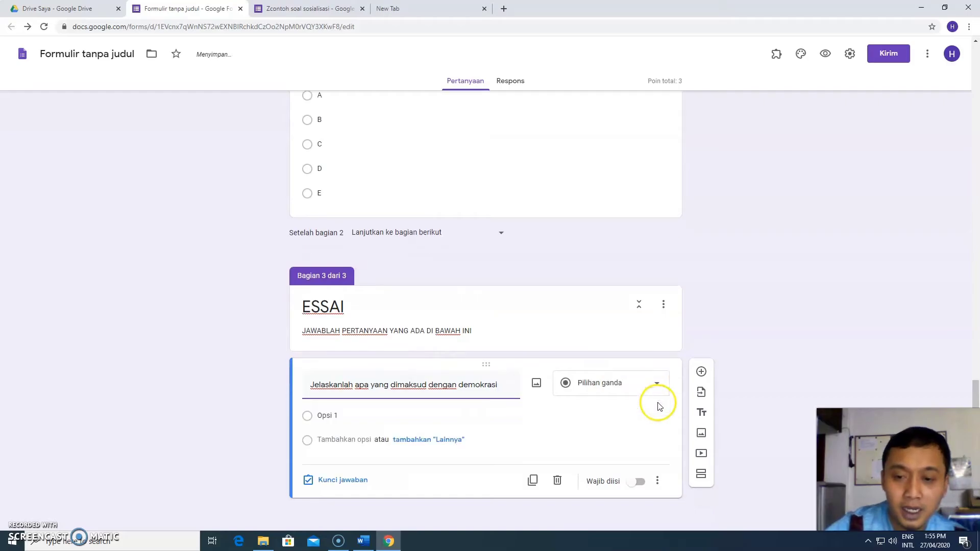
pyautogui.click(659, 392)
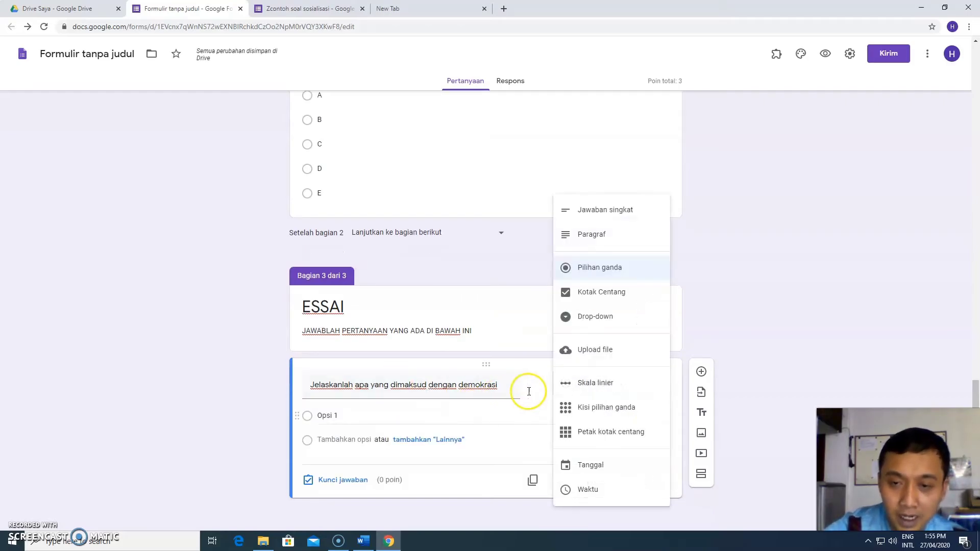
pyautogui.click(609, 234)
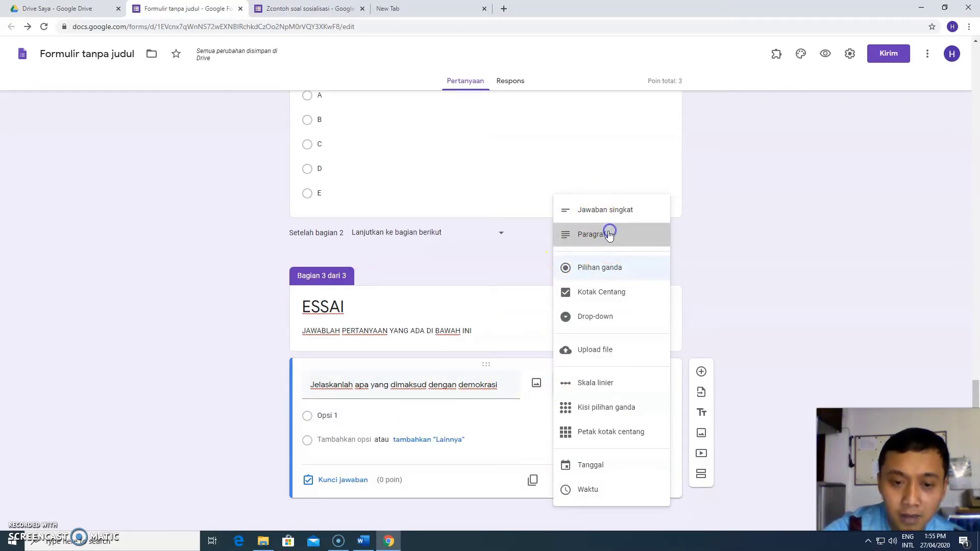
# - Set the score of the essay question about demokrasi to 4 points
pyautogui.click(350, 481)
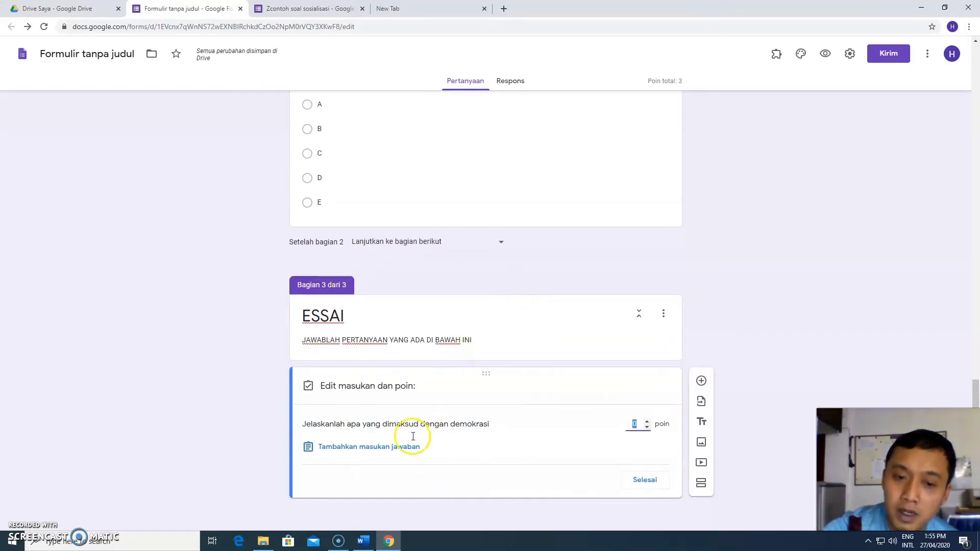
pyautogui.click(646, 421)
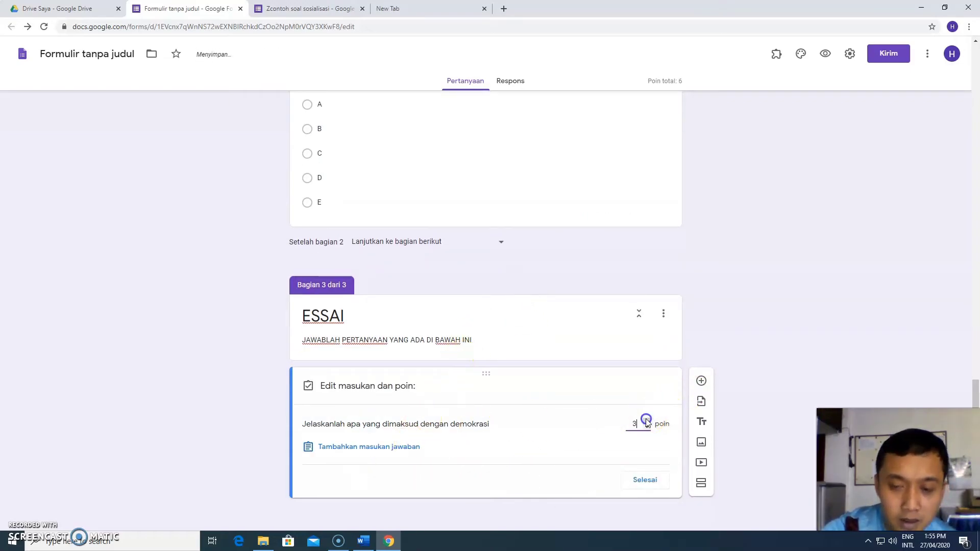
pyautogui.click(651, 478)
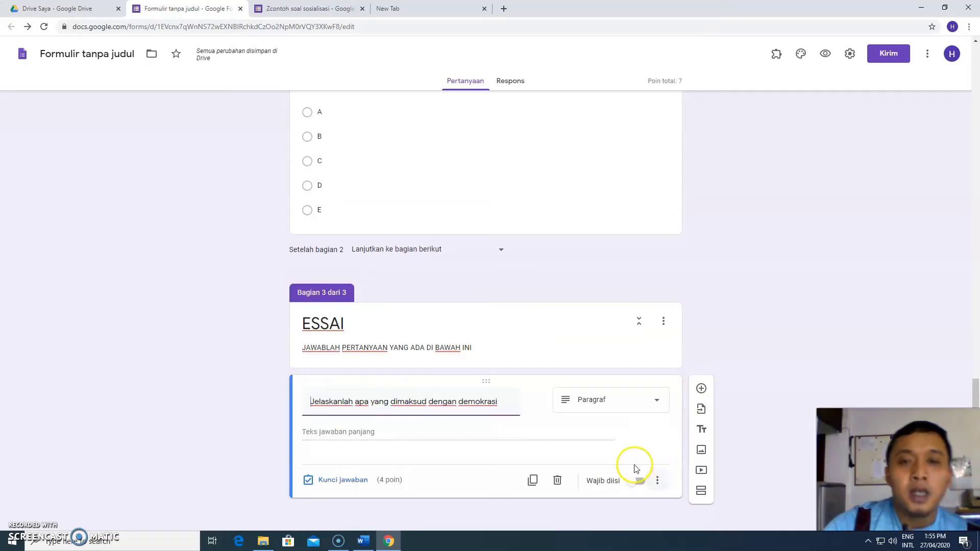
# - Open the form's sending options, generate a shortened share link and copy it
pyautogui.scroll(15, 634, 466)
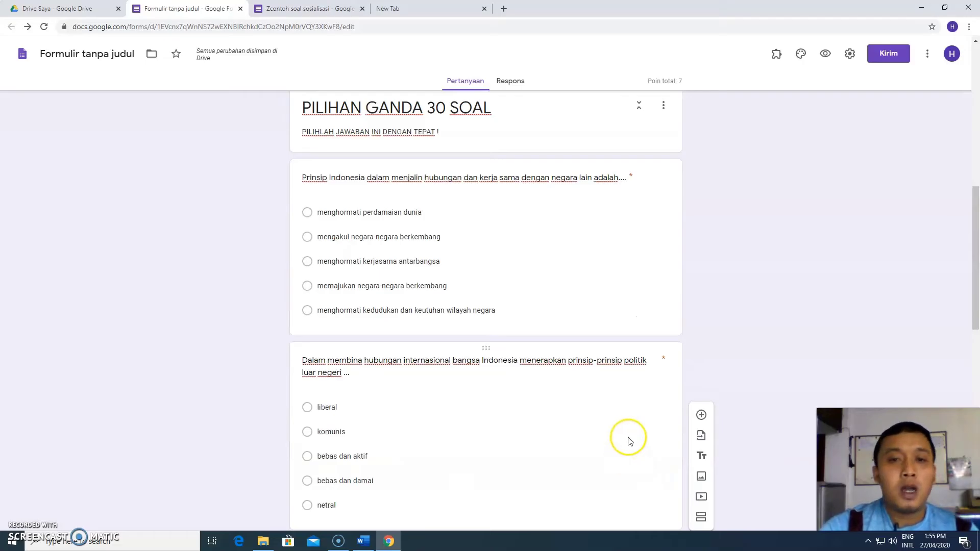
pyautogui.scroll(10, 628, 439)
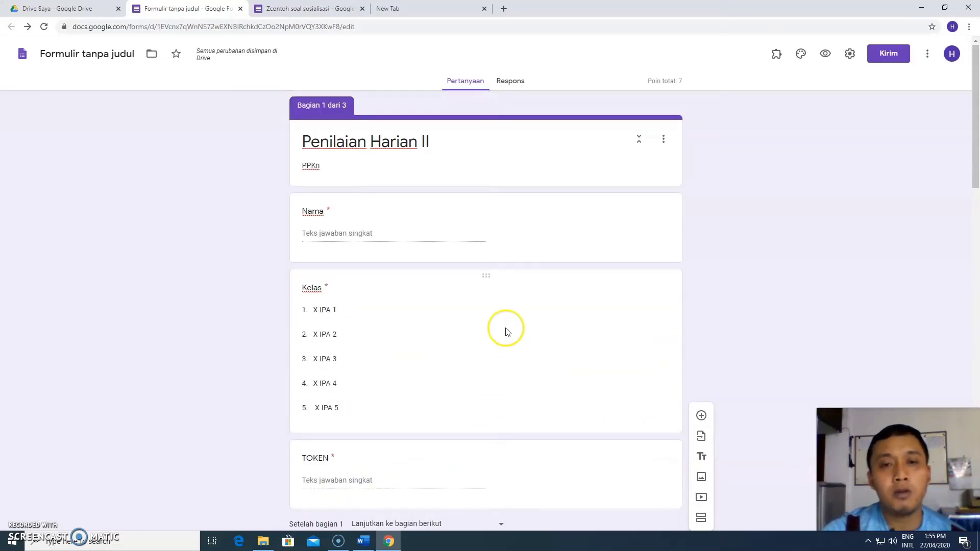
pyautogui.scroll(-2, 536, 406)
pyautogui.scroll(2, 564, 398)
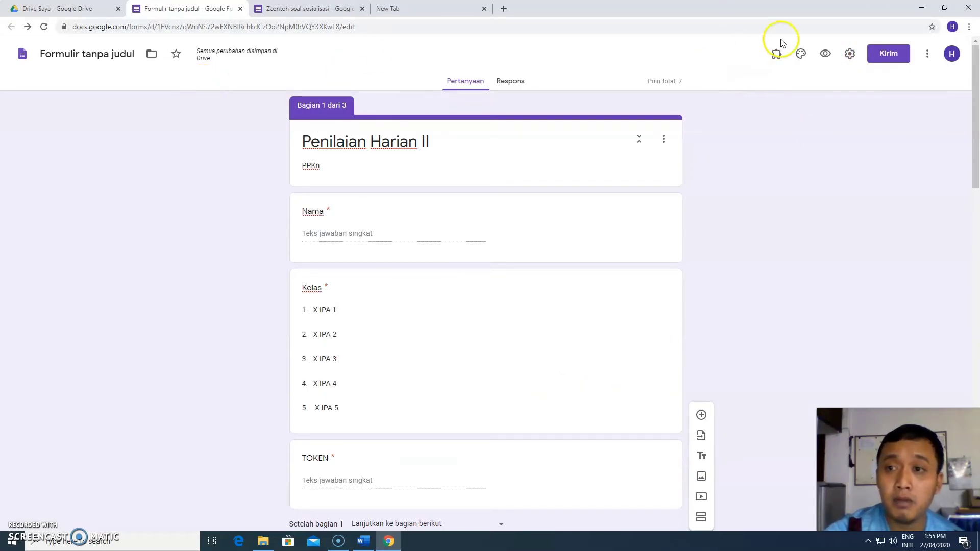
pyautogui.click(894, 62)
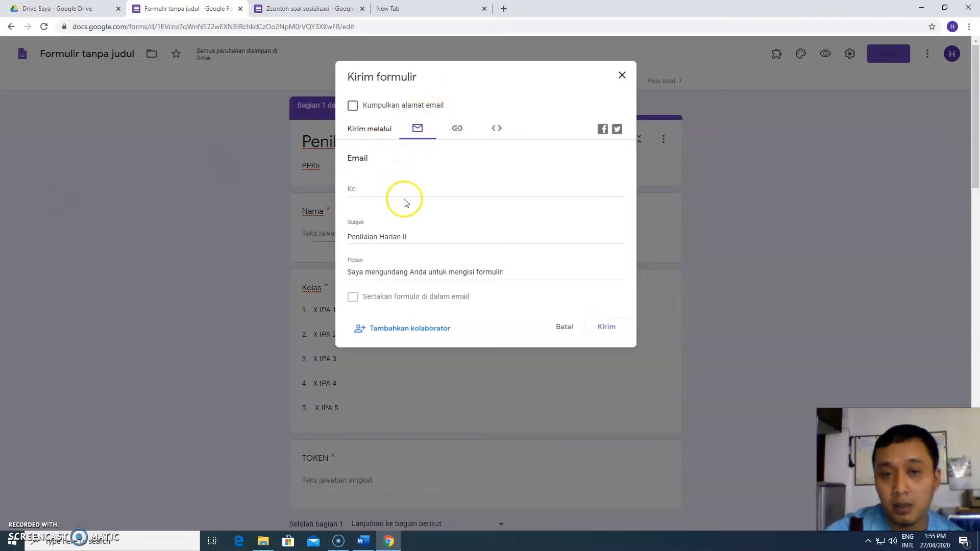
pyautogui.click(462, 130)
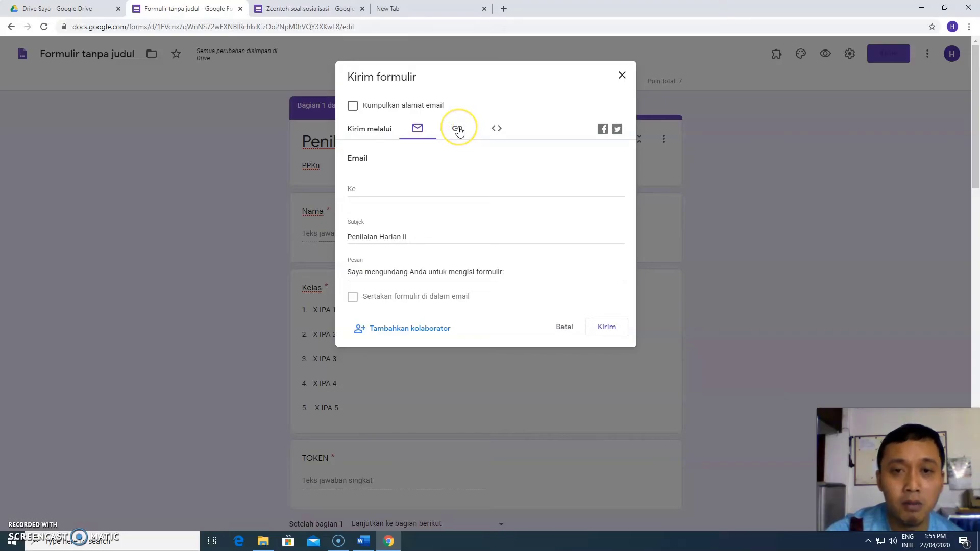
pyautogui.click(459, 130)
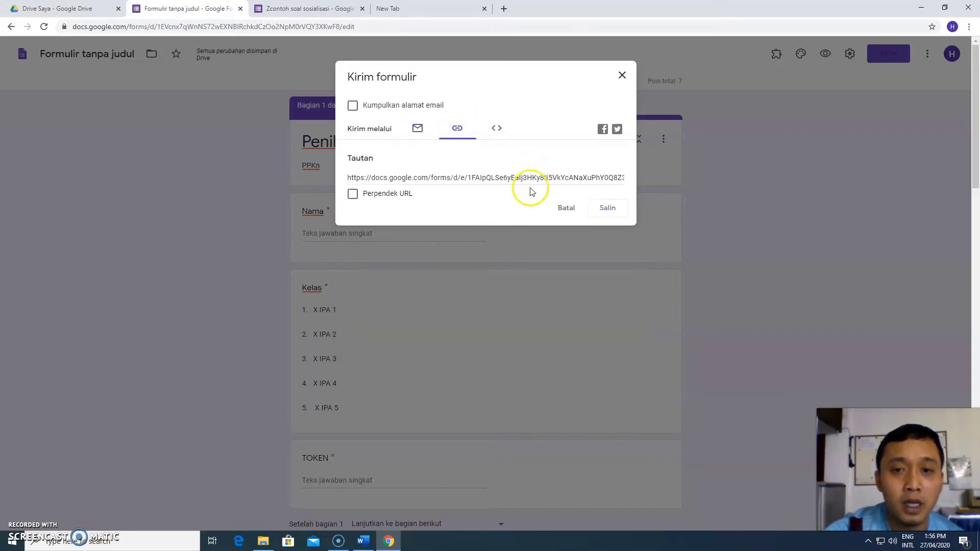
pyautogui.click(354, 194)
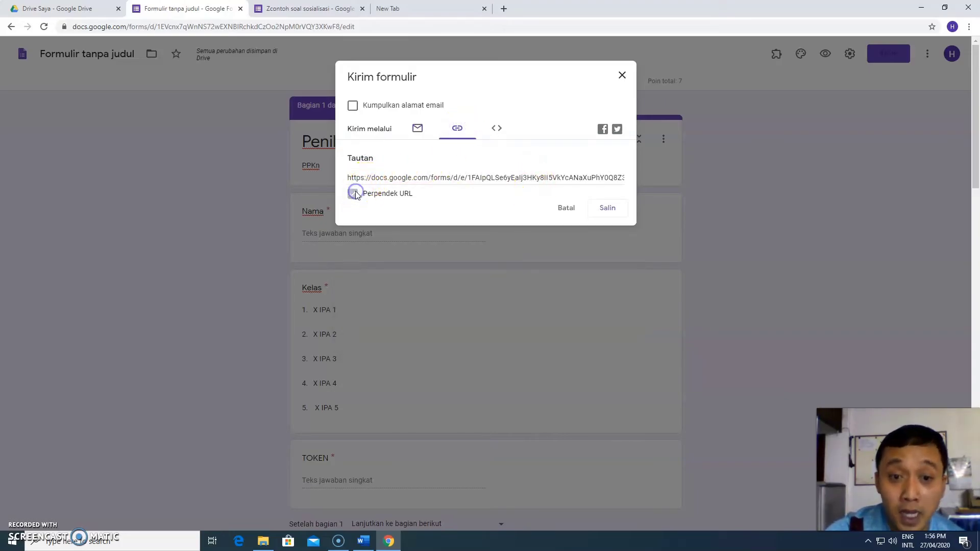
pyautogui.click(461, 177)
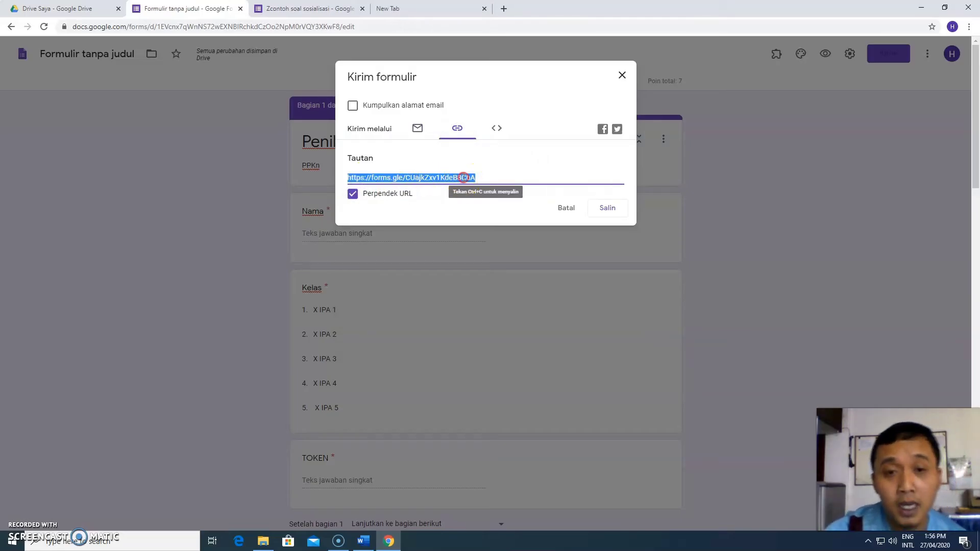
pyautogui.rightClick(463, 177)
pyautogui.click(474, 185)
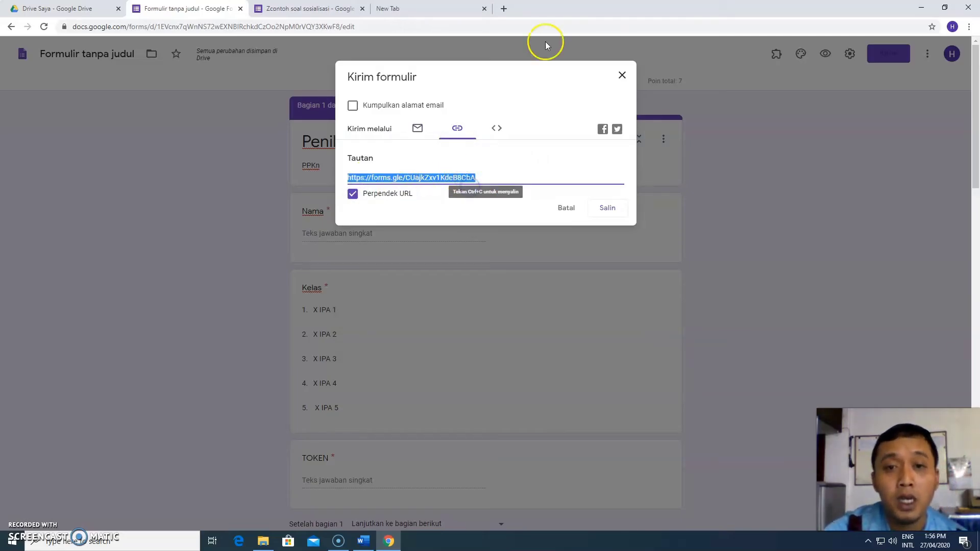
# - Open the copied form link in the empty browser tab to view the respondent's version
pyautogui.click(445, 11)
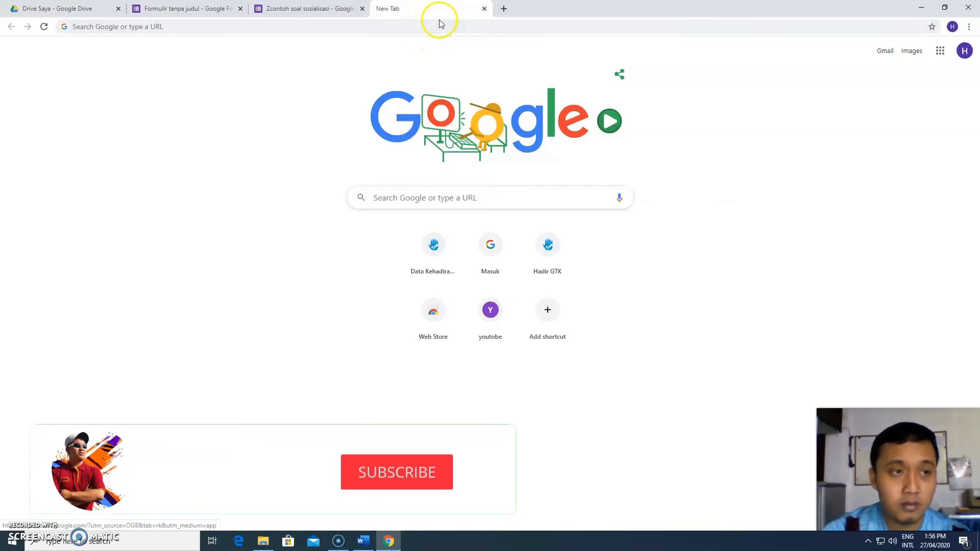
pyautogui.click(406, 28)
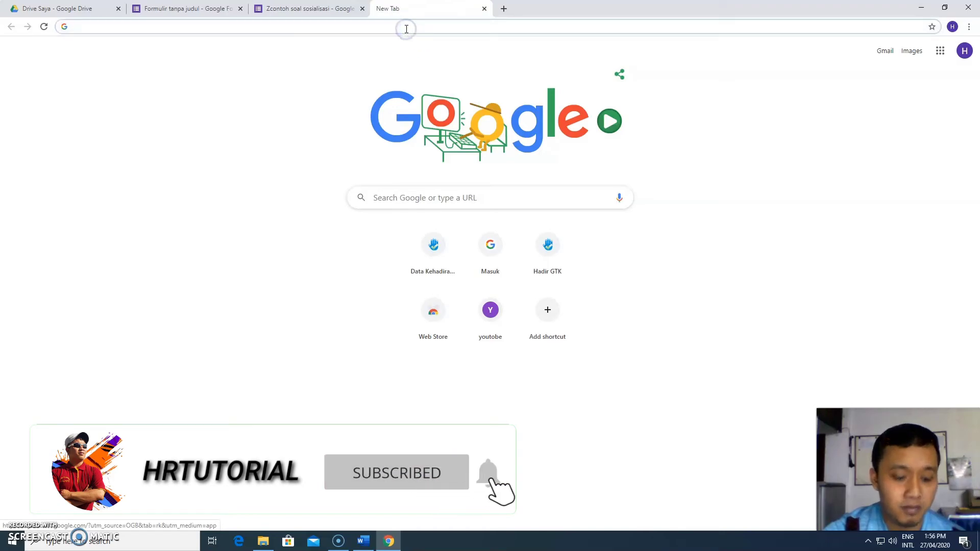
pyautogui.hotkey('ctrl', 'v')
pyautogui.press('Return')
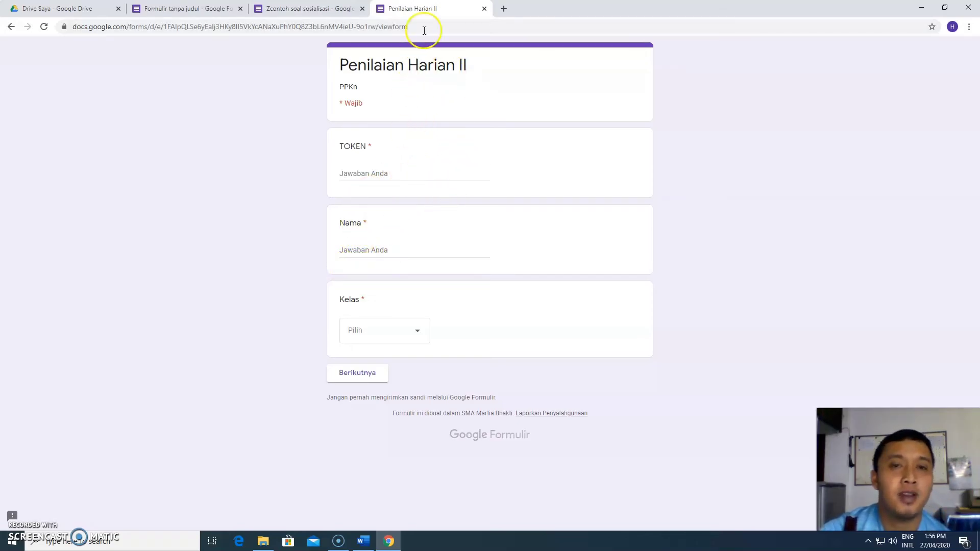
# - Return to the form editor and copy the shortened share link again
pyautogui.click(302, 7)
pyautogui.click(190, 8)
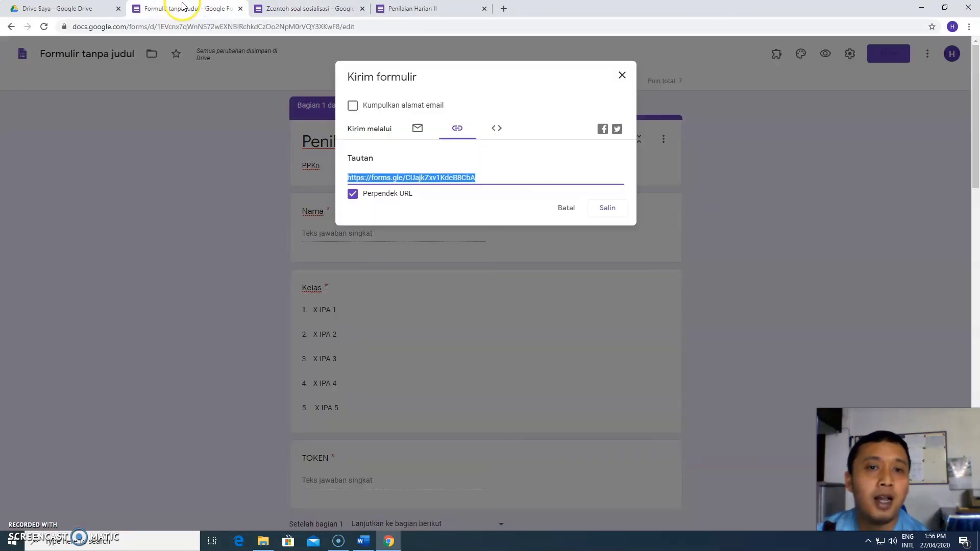
pyautogui.rightClick(424, 182)
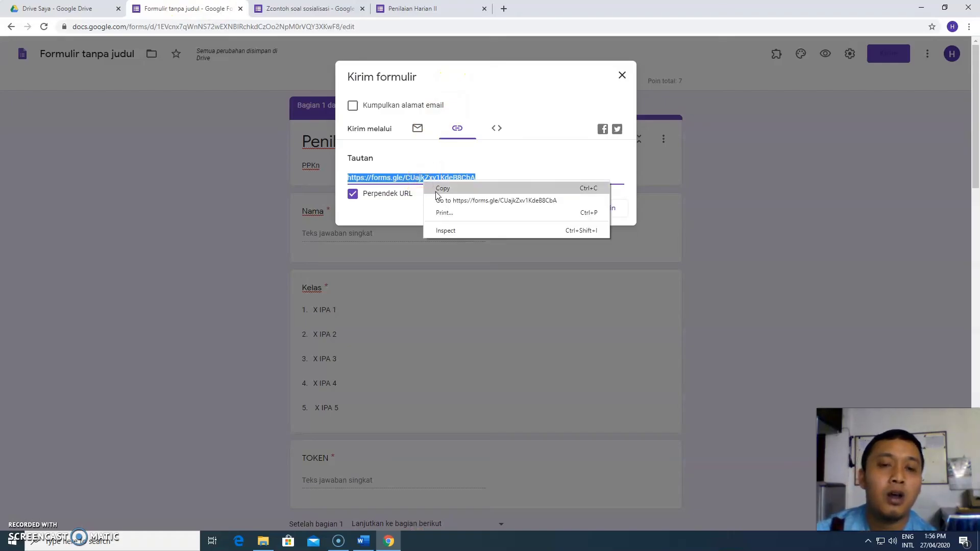
pyautogui.click(434, 189)
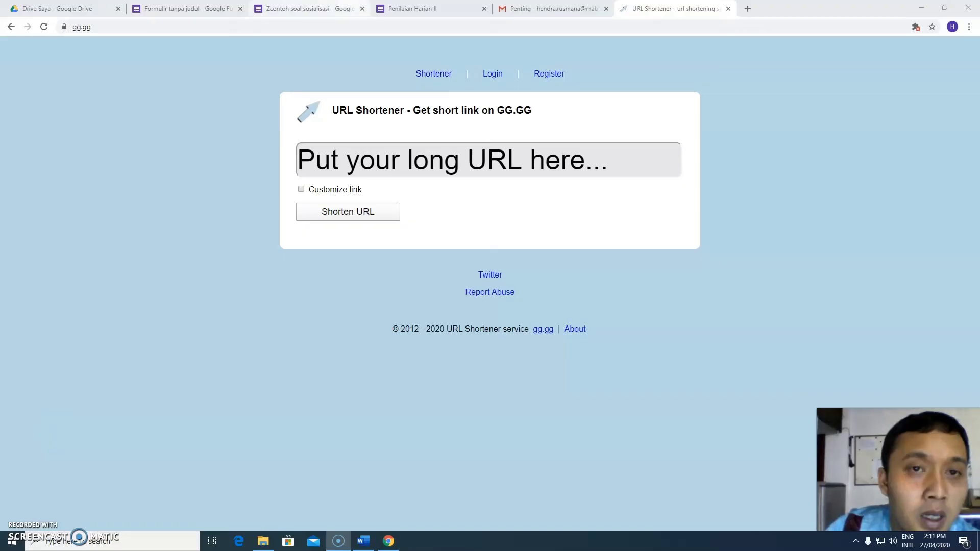
pyautogui.click(213, 6)
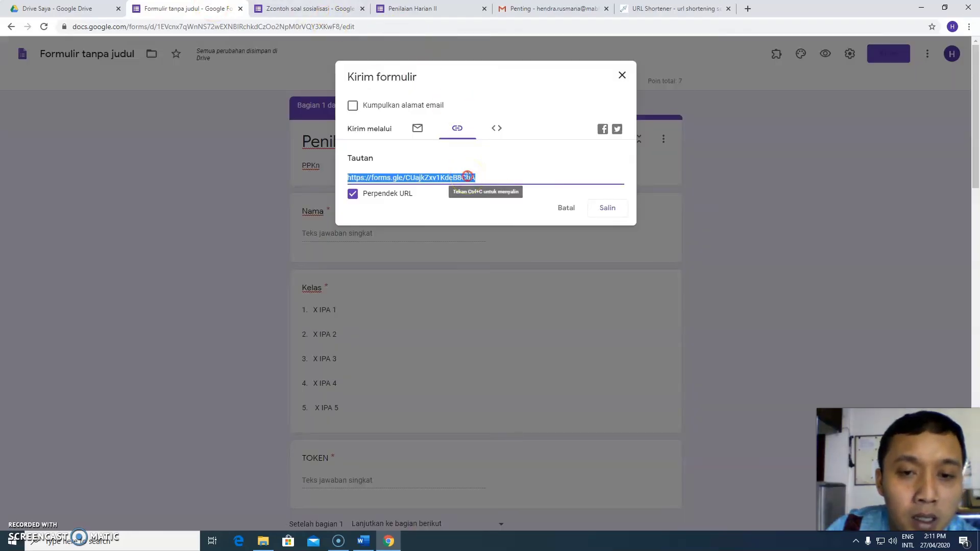
pyautogui.rightClick(468, 176)
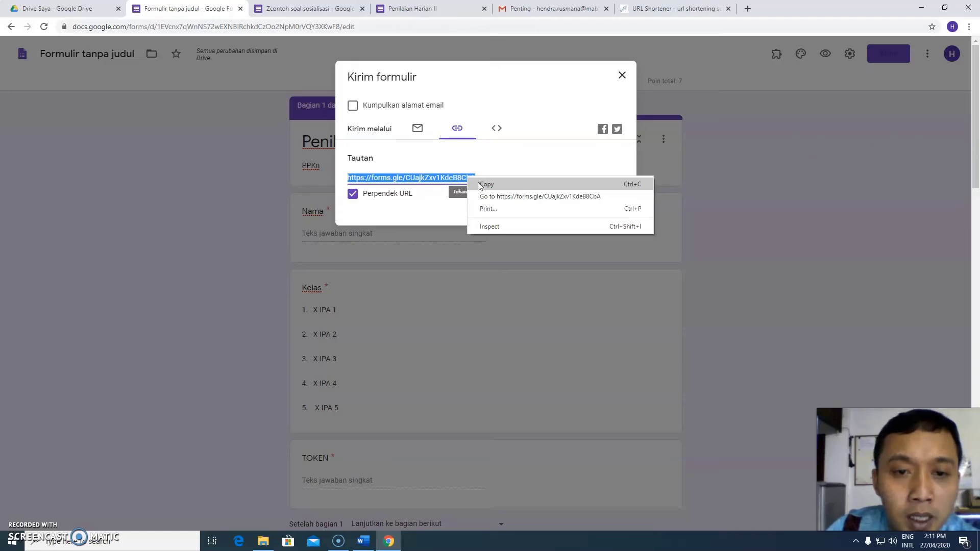
pyautogui.click(479, 185)
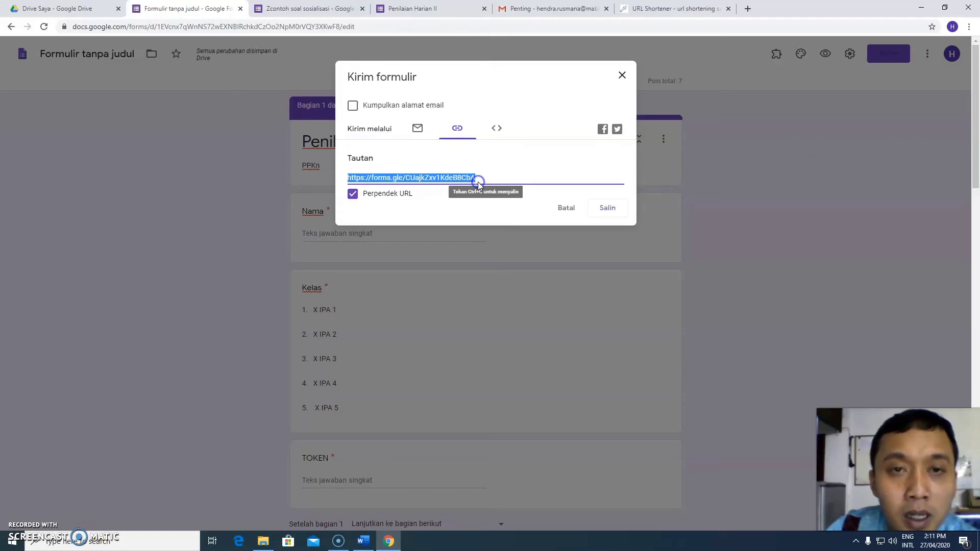
# - Paste the form link into the GG.GG URL shortener and try to shorten it with the custom ending "penilaianharian11"
pyautogui.click(639, 7)
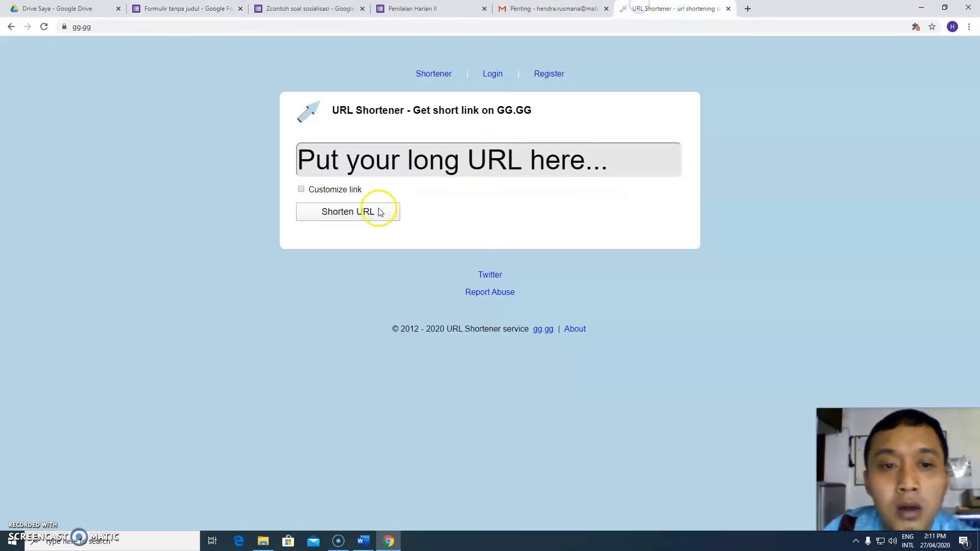
pyautogui.click(370, 167)
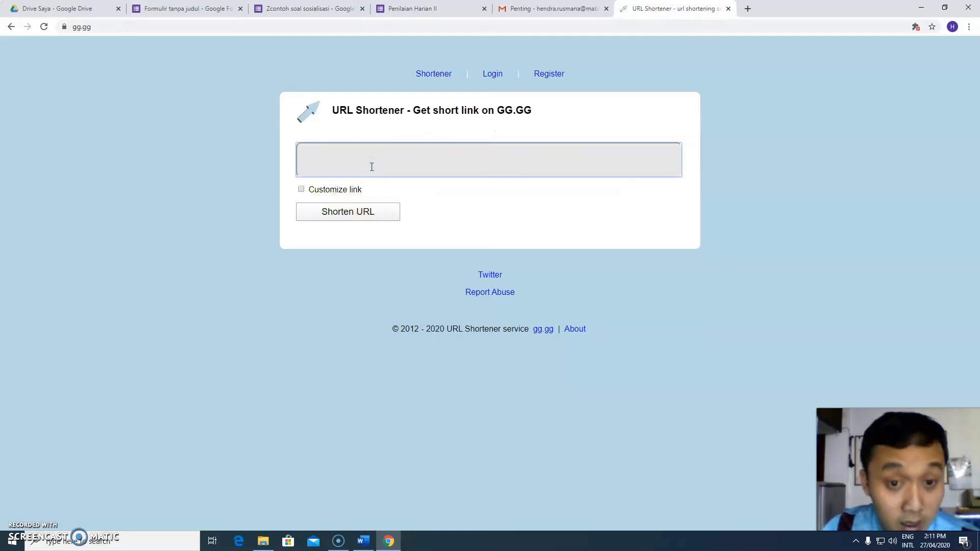
pyautogui.hotkey('ctrl', 'v')
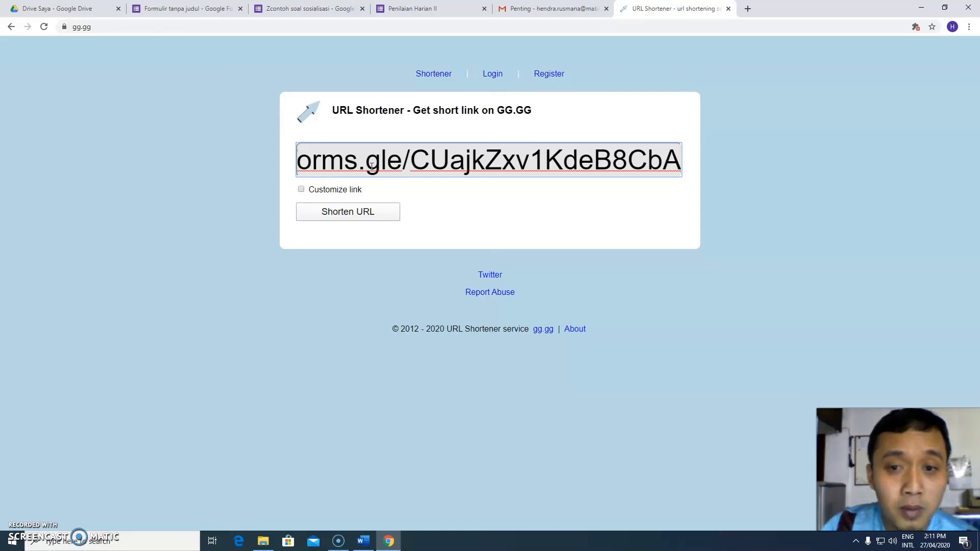
pyautogui.click(301, 189)
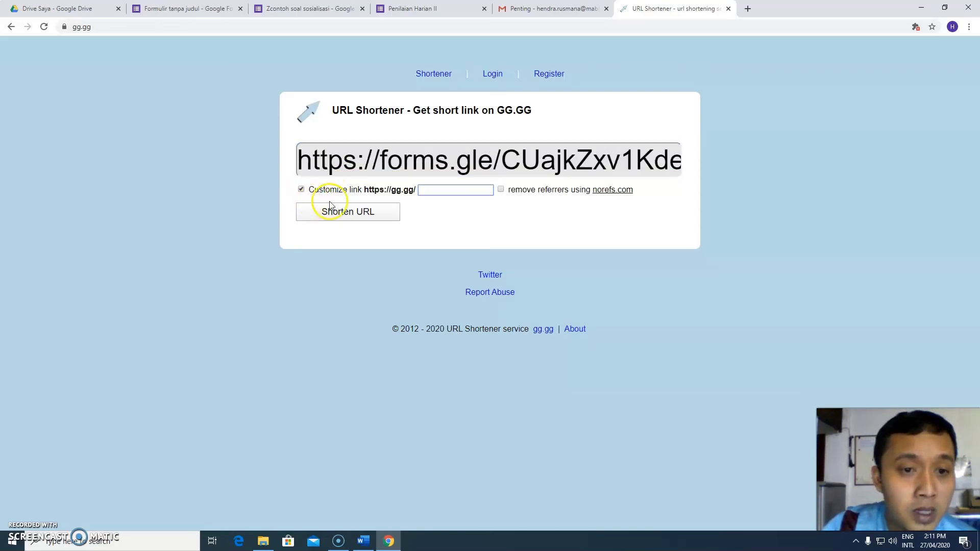
pyautogui.click(425, 191)
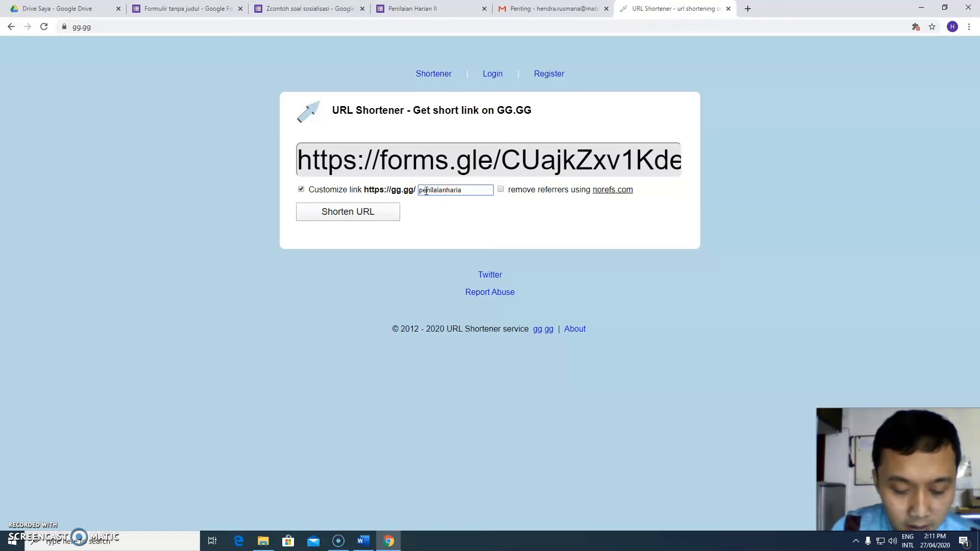
pyautogui.click(367, 215)
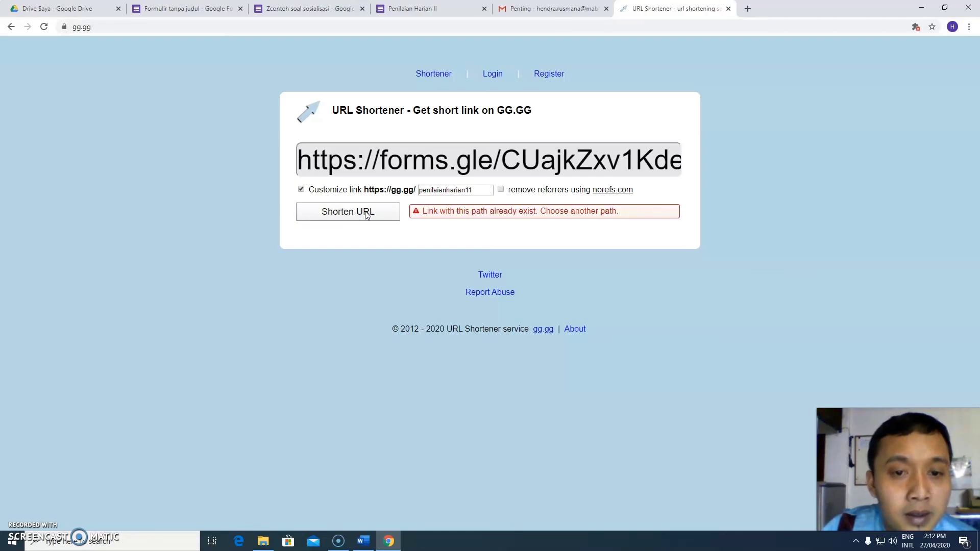
# - Shorten the form link with the custom ending "penilaianharianmbb" and copy the resulting URL
pyautogui.click(488, 192)
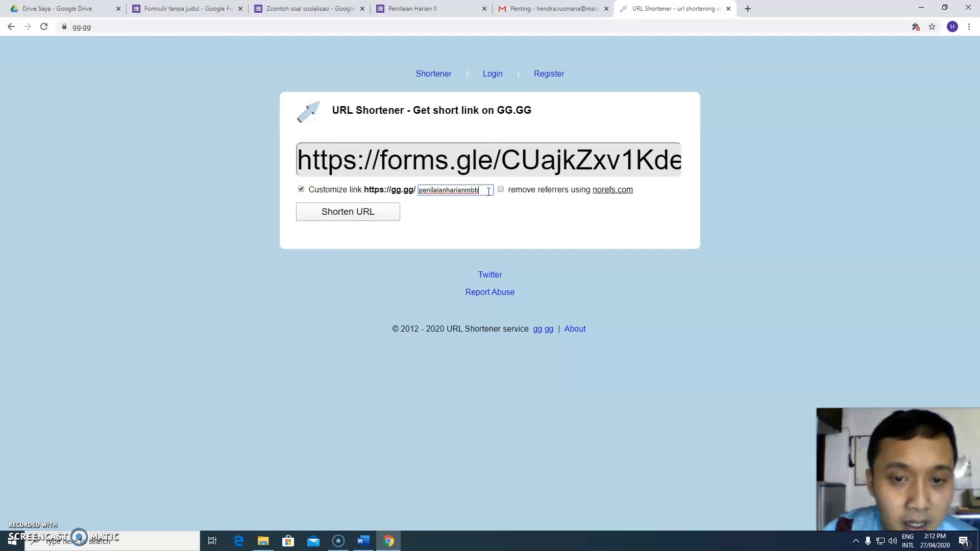
pyautogui.click(371, 214)
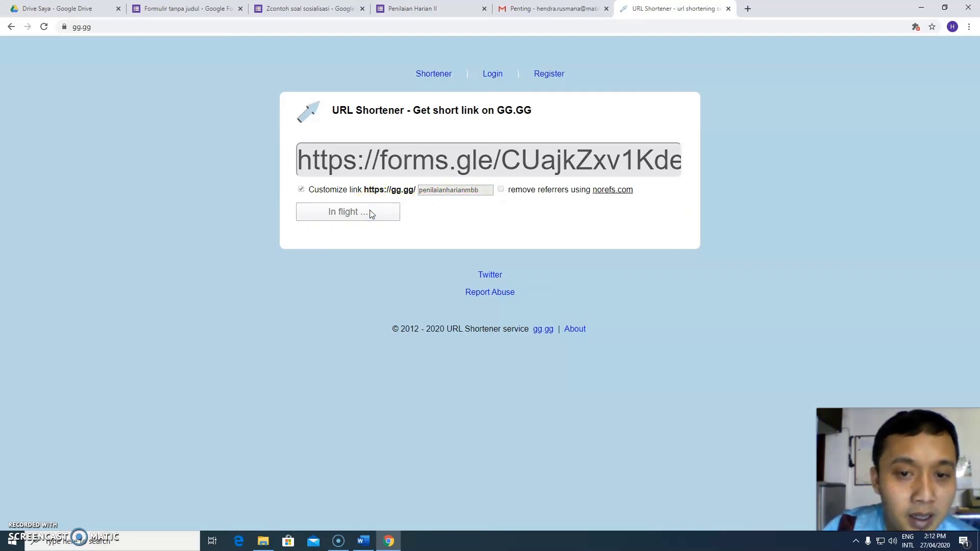
pyautogui.click(556, 288)
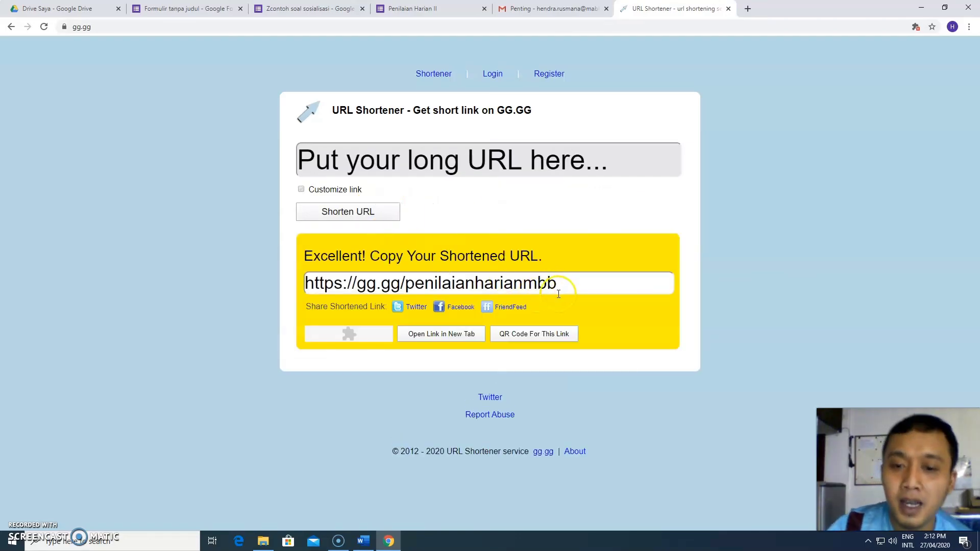
pyautogui.moveTo(565, 285); pyautogui.dragTo(272, 306)
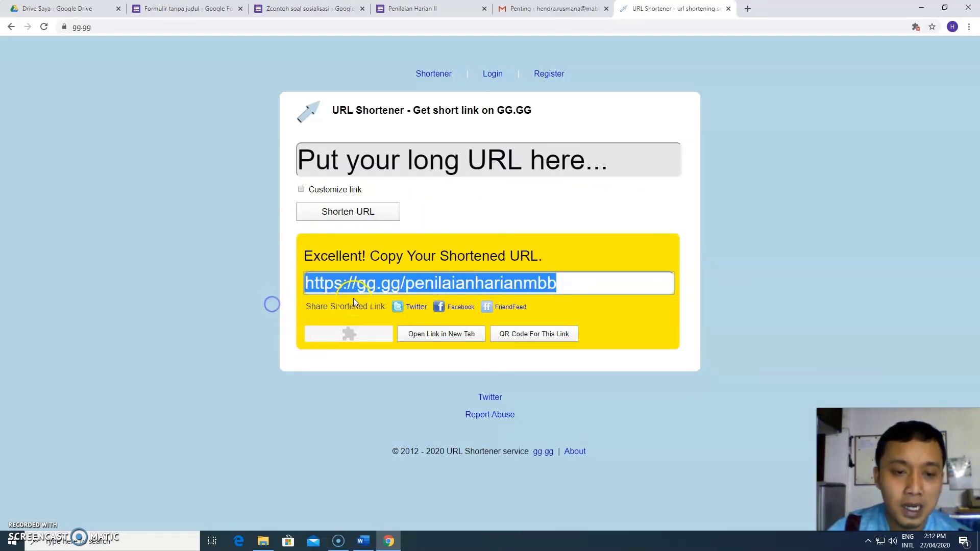
pyautogui.rightClick(364, 290)
pyautogui.click(370, 292)
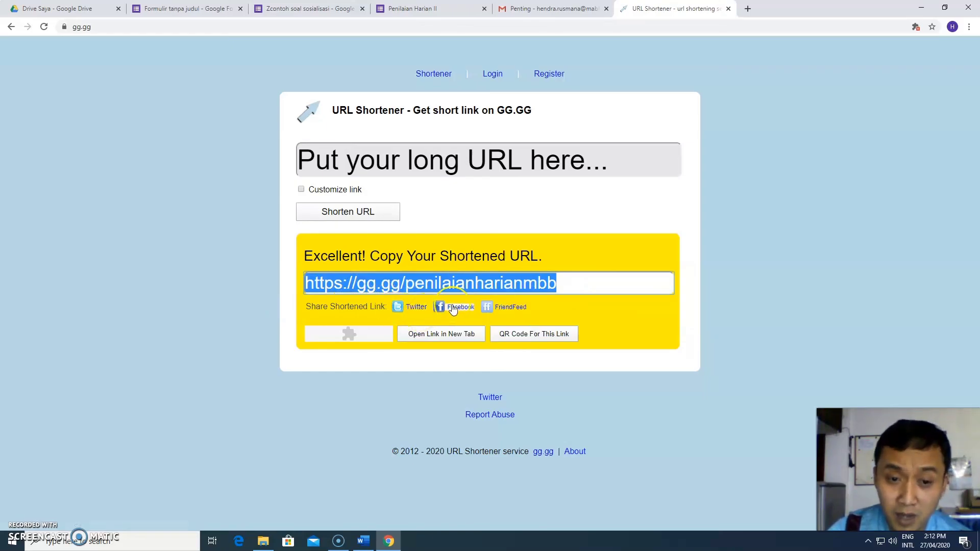
pyautogui.click(615, 286)
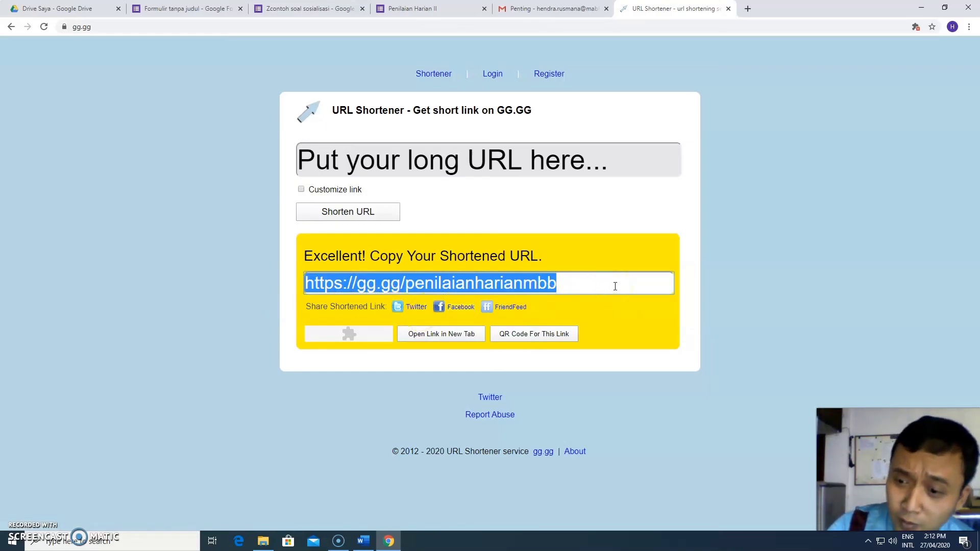